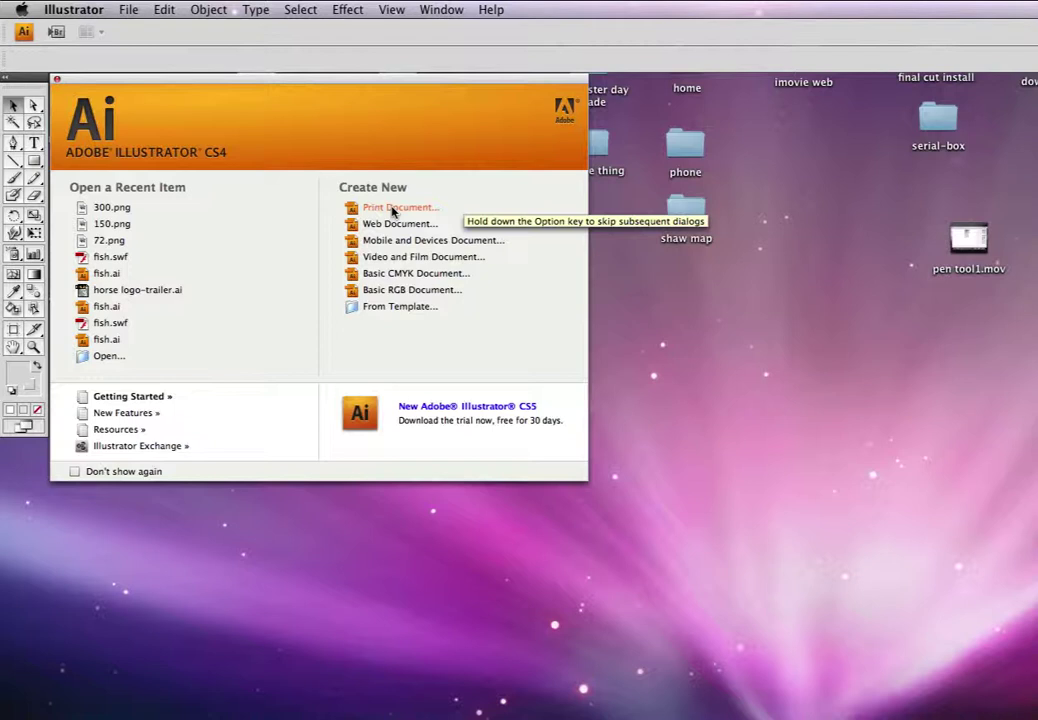
# Choose Print Document under Create New on the Welcome Screen
pyautogui.click(393, 211)
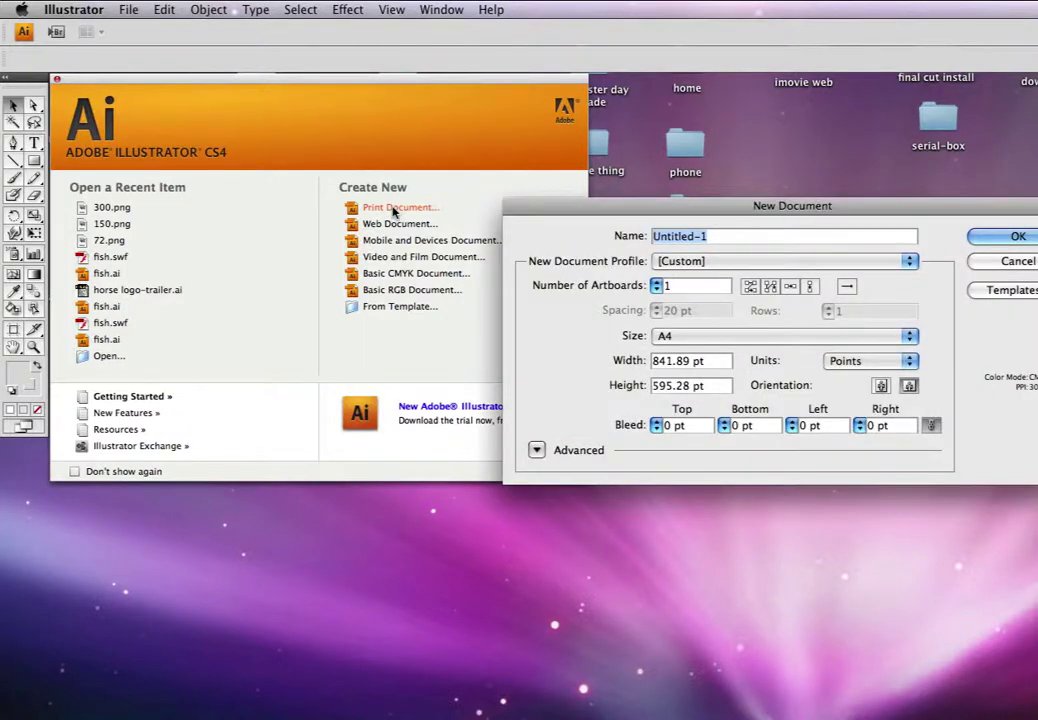
# Name the new A4 print document 'test' and create it
pyautogui.moveTo(706, 208); pyautogui.dragTo(352, 110)
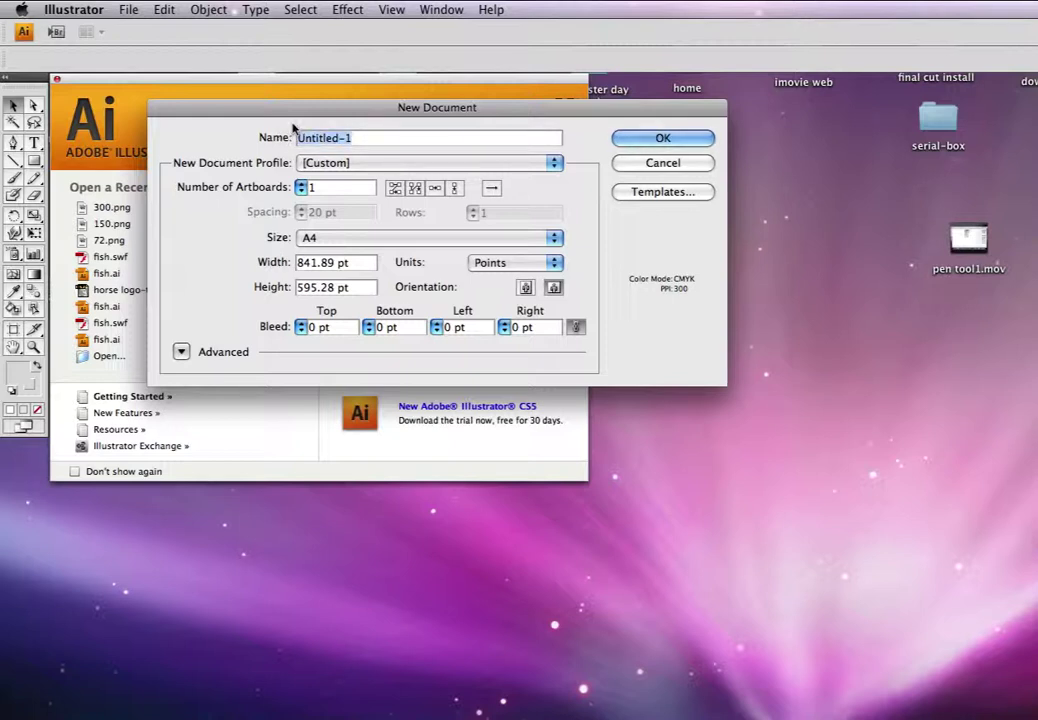
pyautogui.write('t')
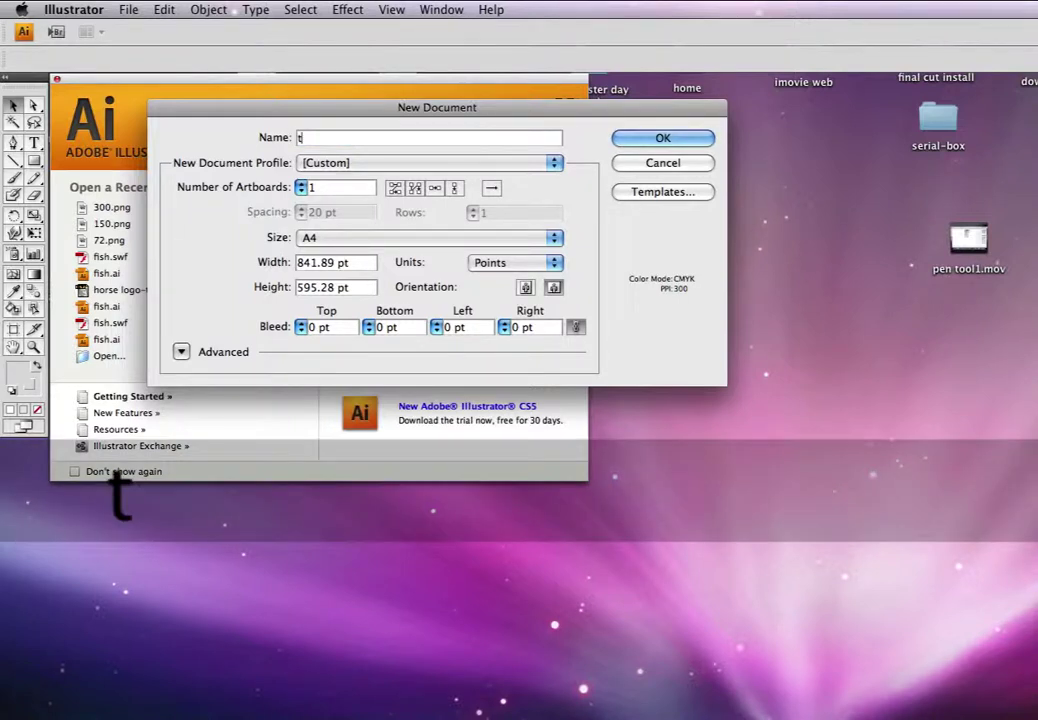
pyautogui.write('est')
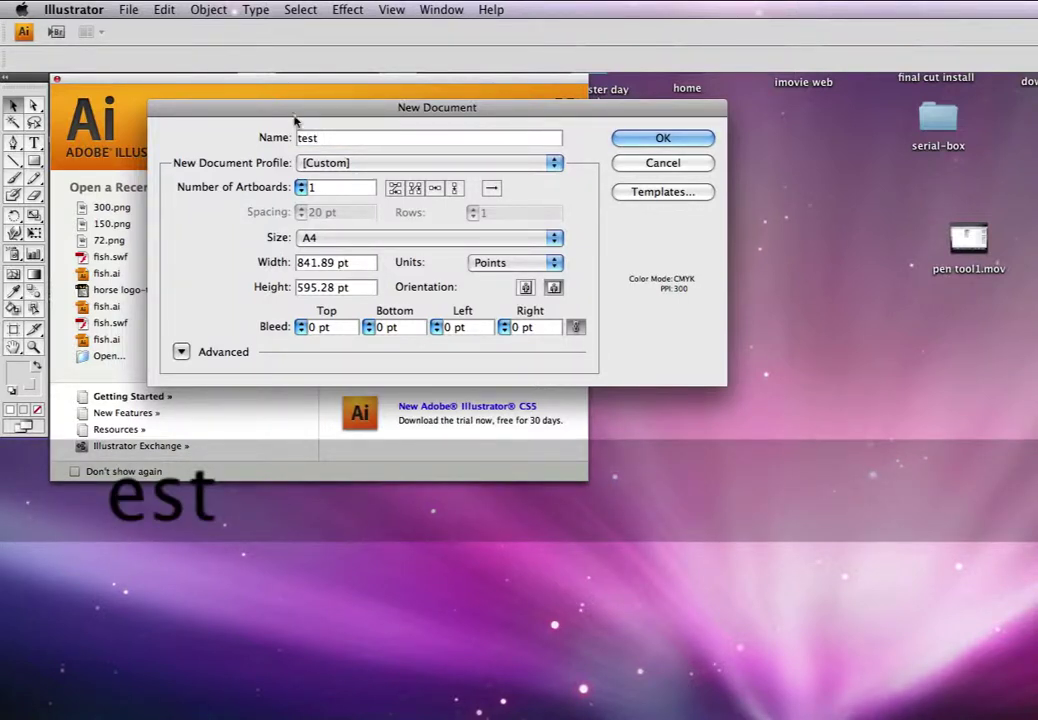
pyautogui.click(664, 140)
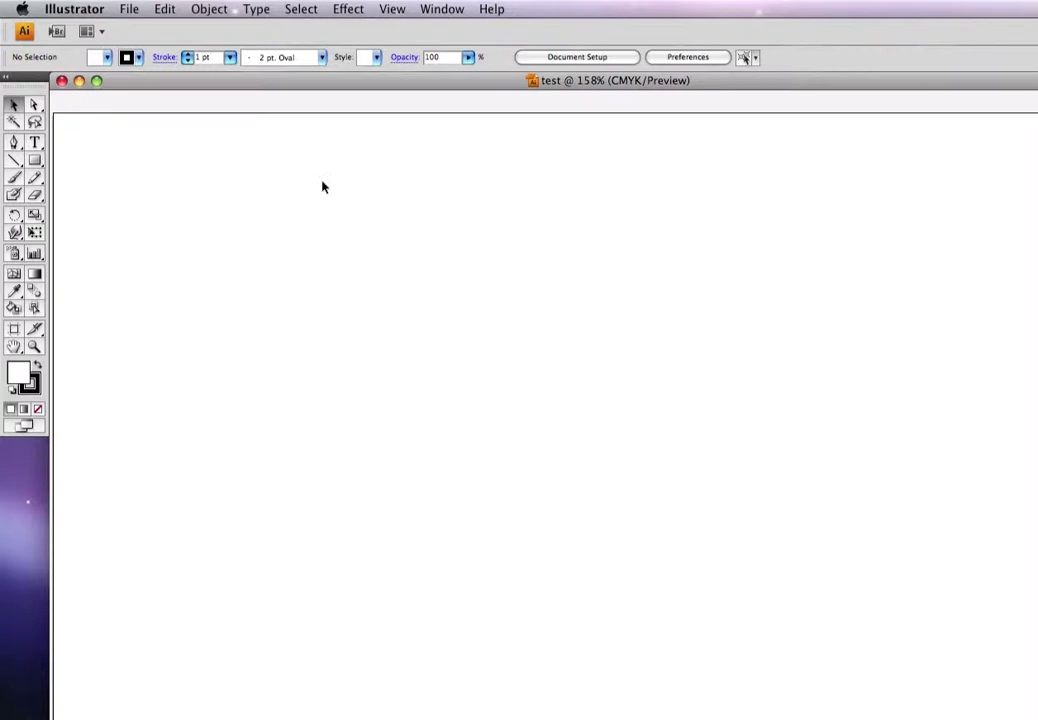
pyautogui.click(440, 11)
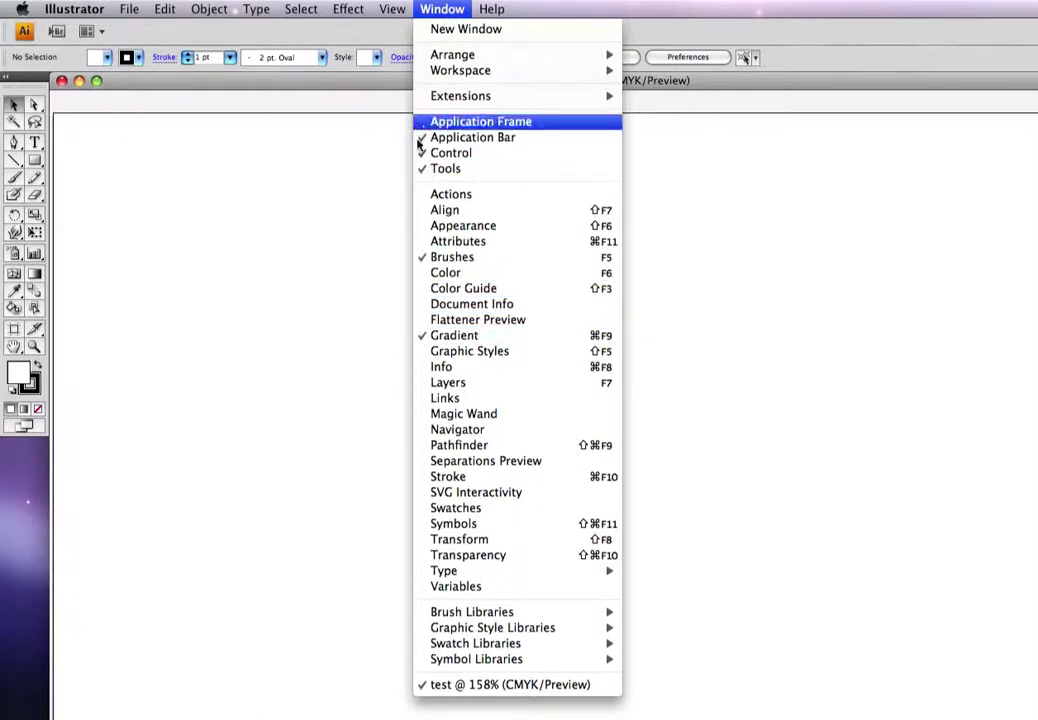
pyautogui.click(303, 238)
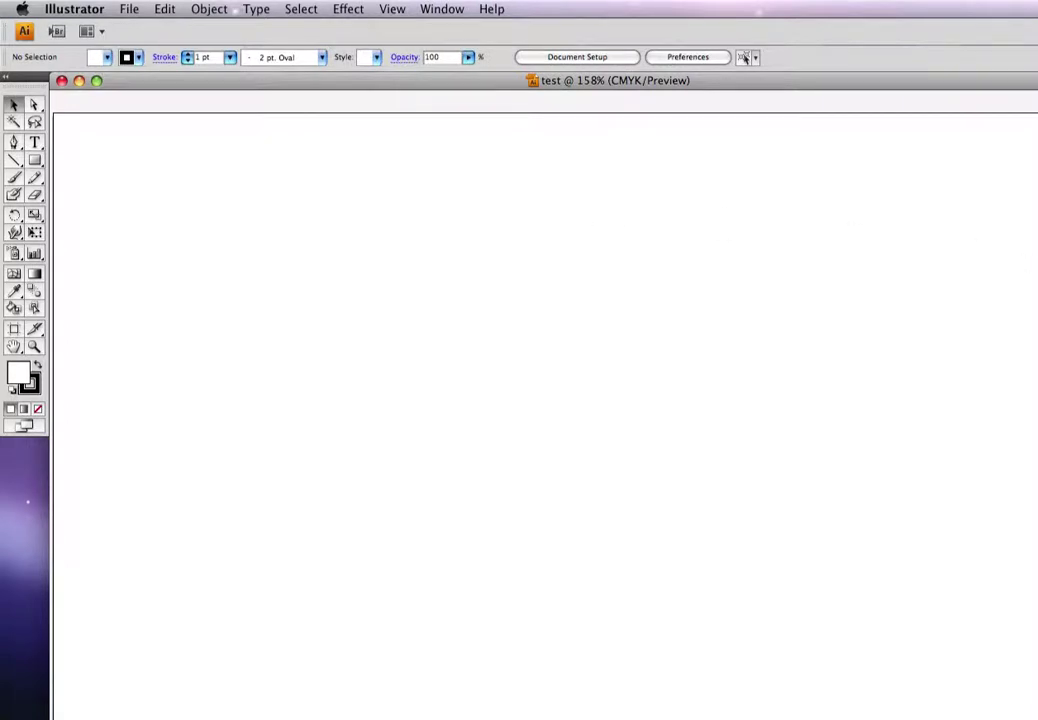
pyautogui.press('F5')
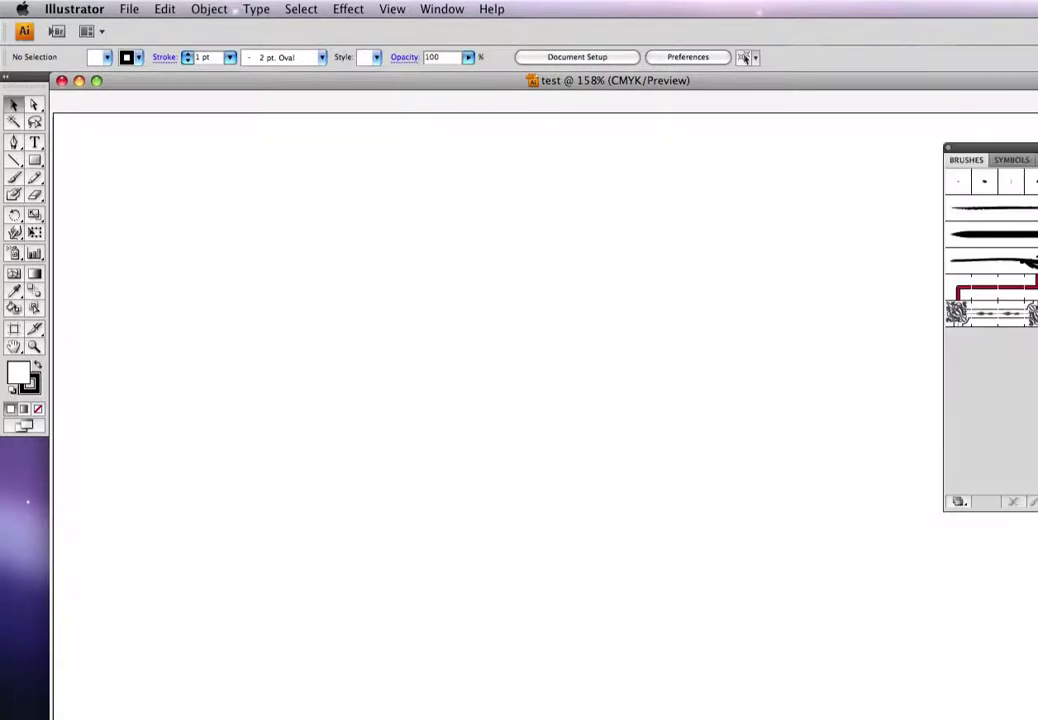
pyautogui.hotkey('ctrl', 'F9')
pyautogui.moveTo(1020, 428); pyautogui.dragTo(1015, 553)
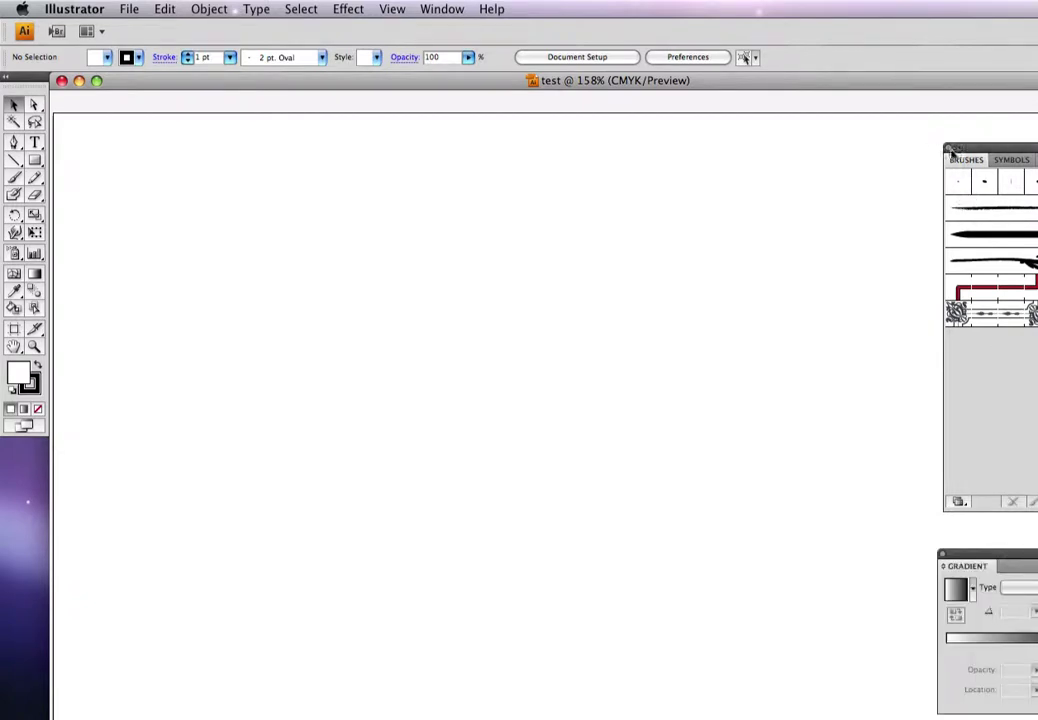
pyautogui.press('F5')
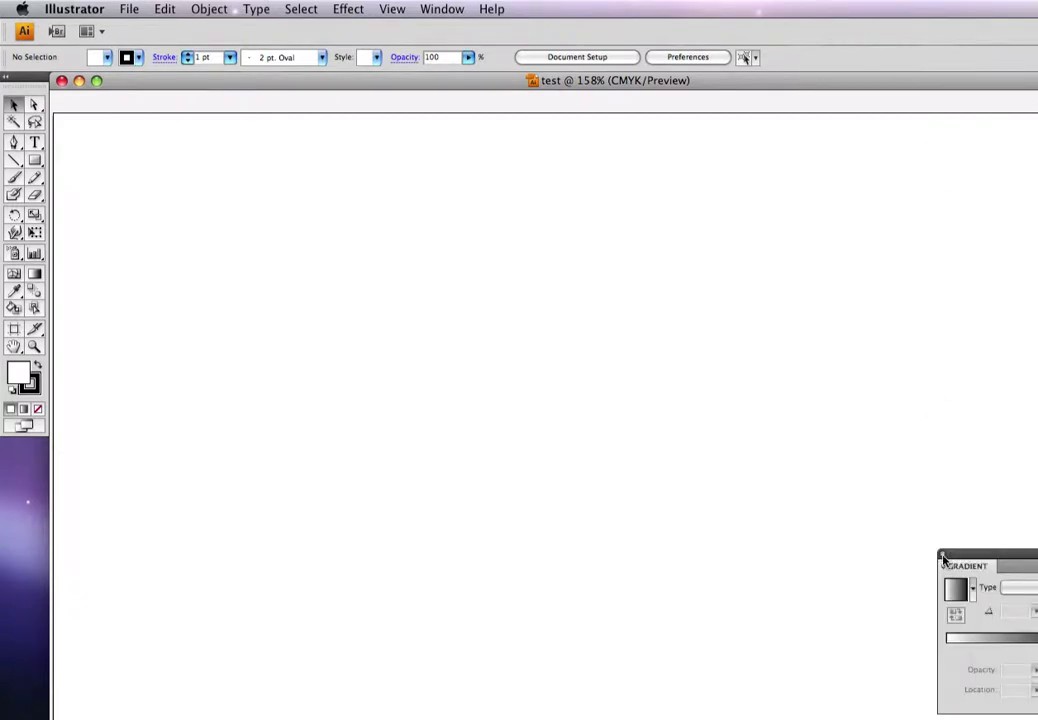
pyautogui.hotkey('ctrl', 'F9')
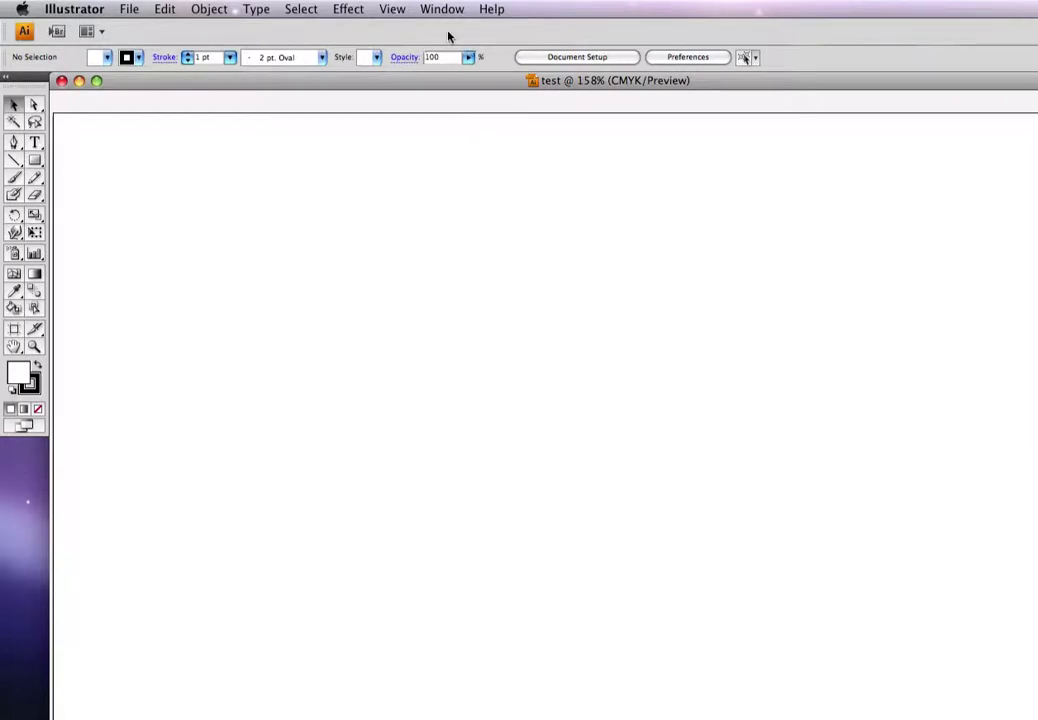
pyautogui.click(446, 9)
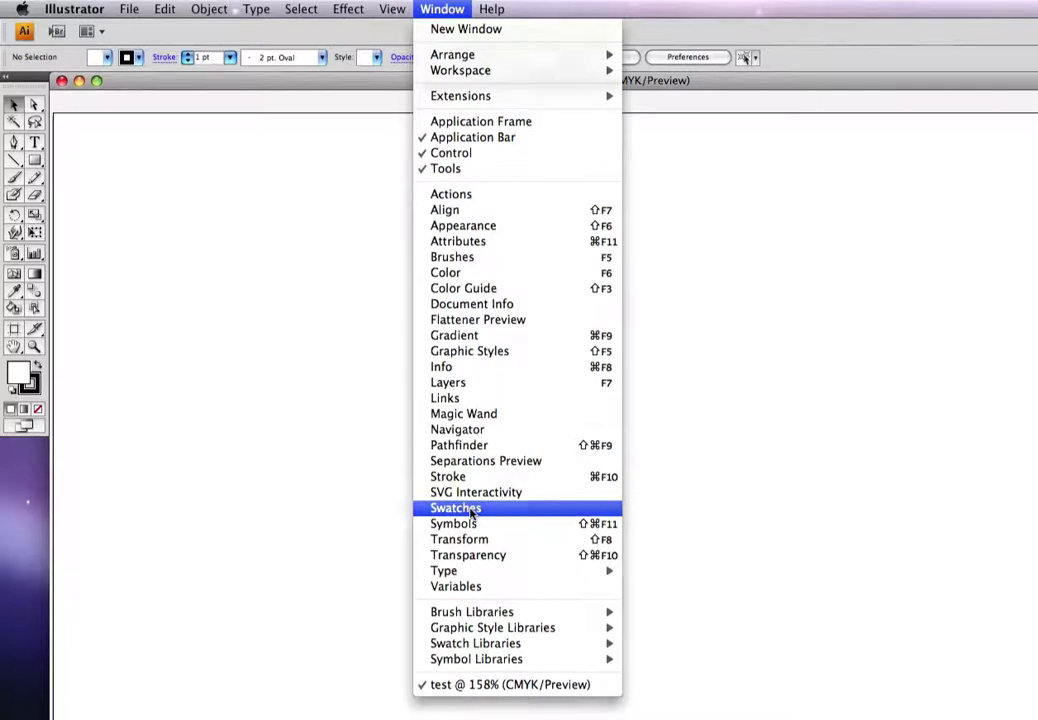
# Show the Swatches panel and move the Color/Swatches group to the top right
pyautogui.click(456, 509)
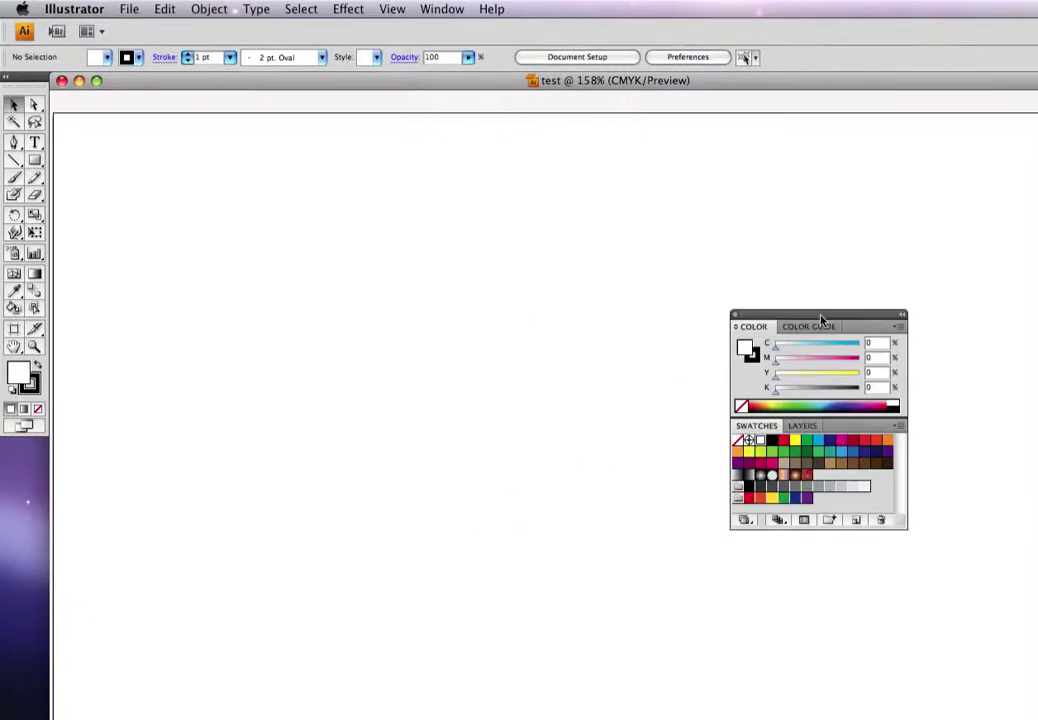
pyautogui.moveTo(823, 320)
pyautogui.mouseDown()
pyautogui.moveTo(934, 185)
pyautogui.moveTo(941, 137)
pyautogui.mouseUp()
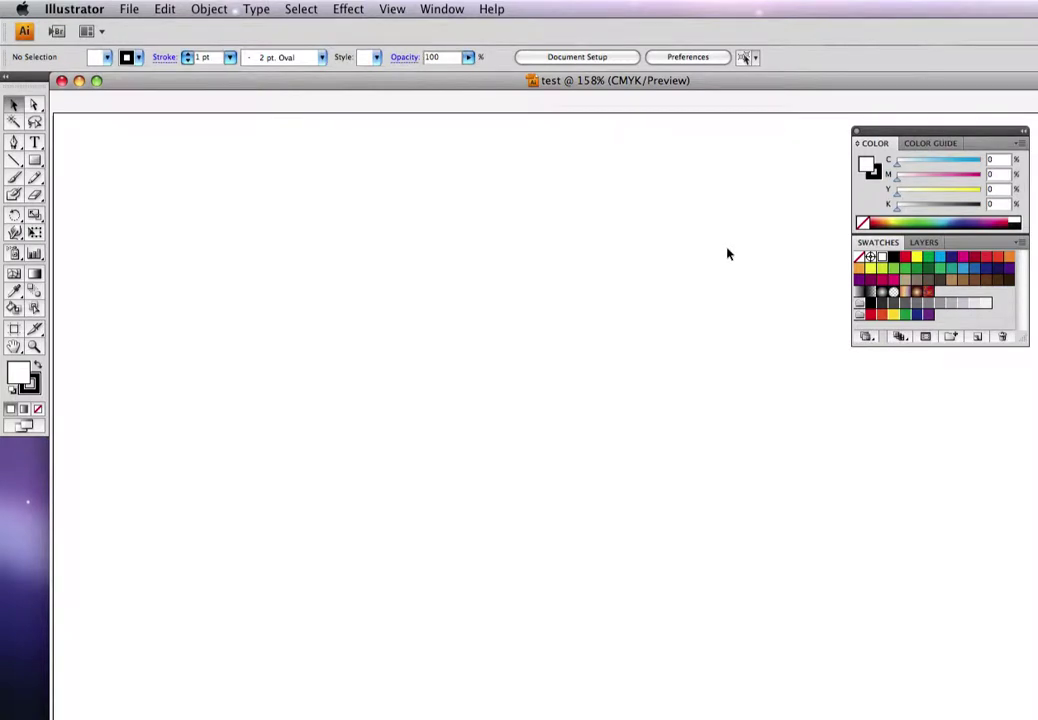
pyautogui.click(456, 9)
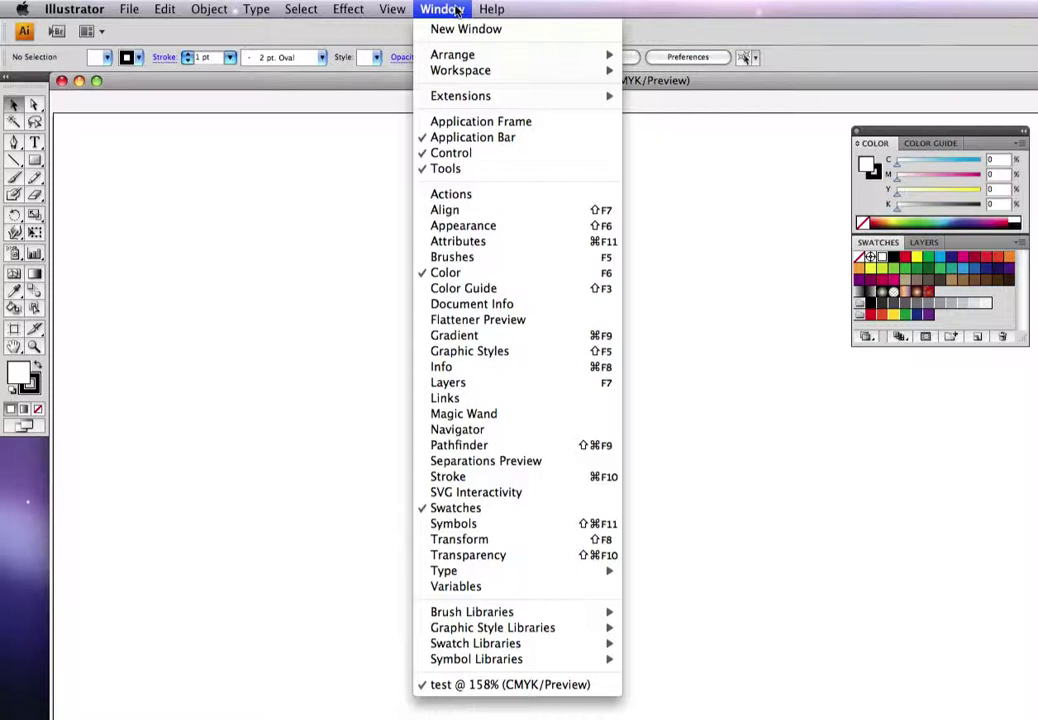
pyautogui.click(336, 176)
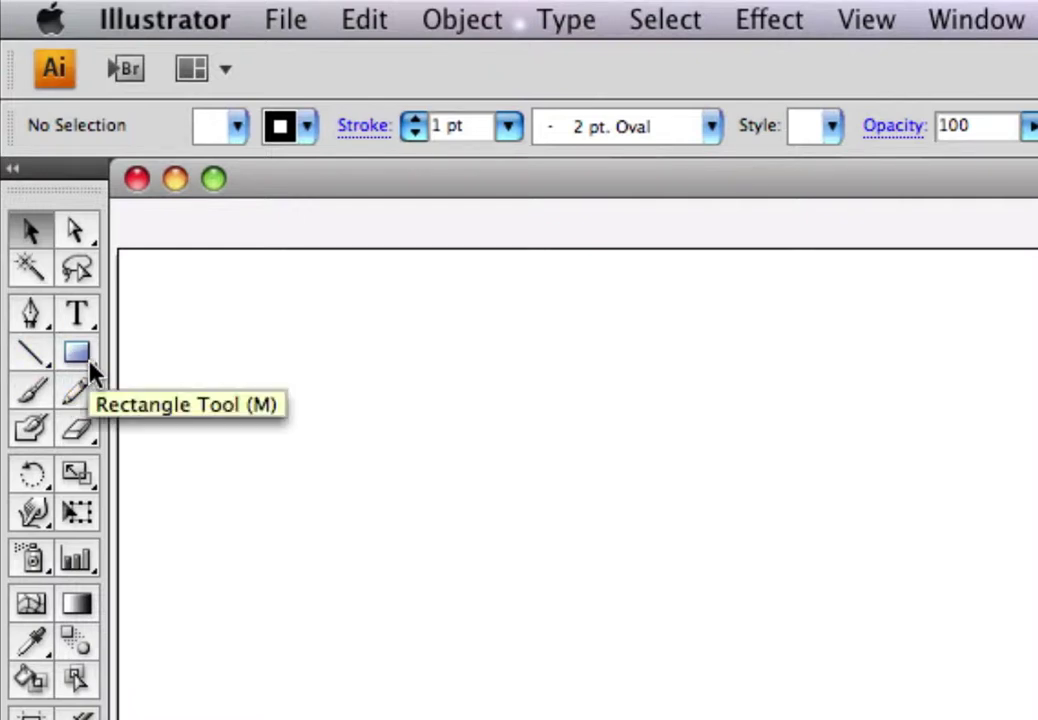
# Browse the Rectangle and Graph tool flyouts, leaving the Column Graph tool active
pyautogui.click(89, 362)
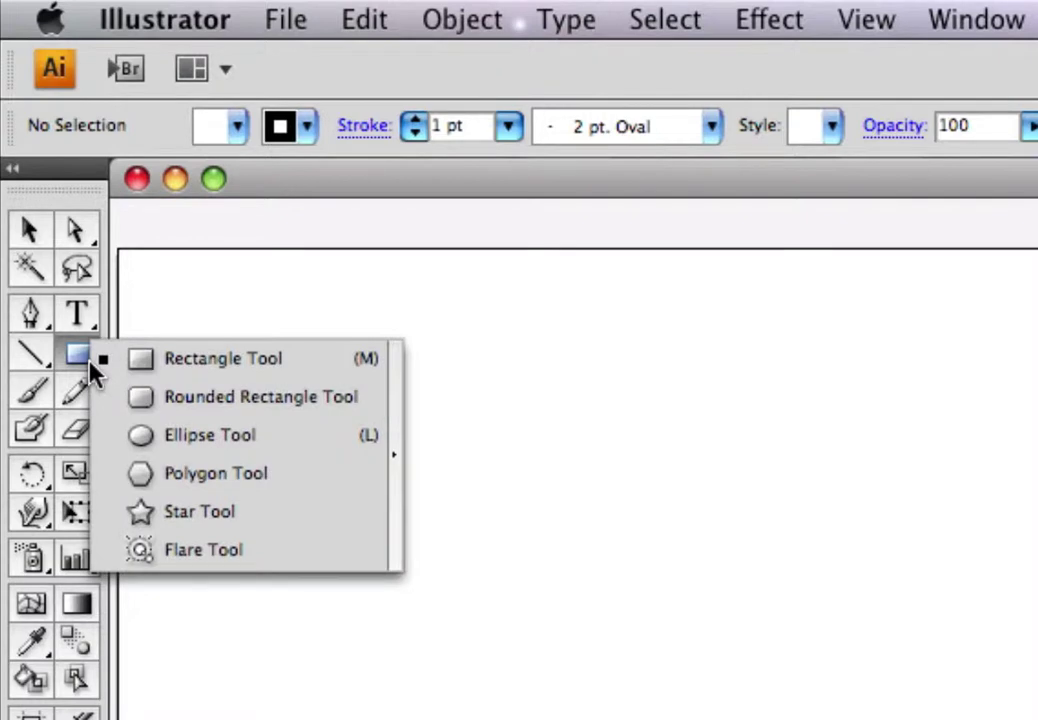
pyautogui.click(87, 368)
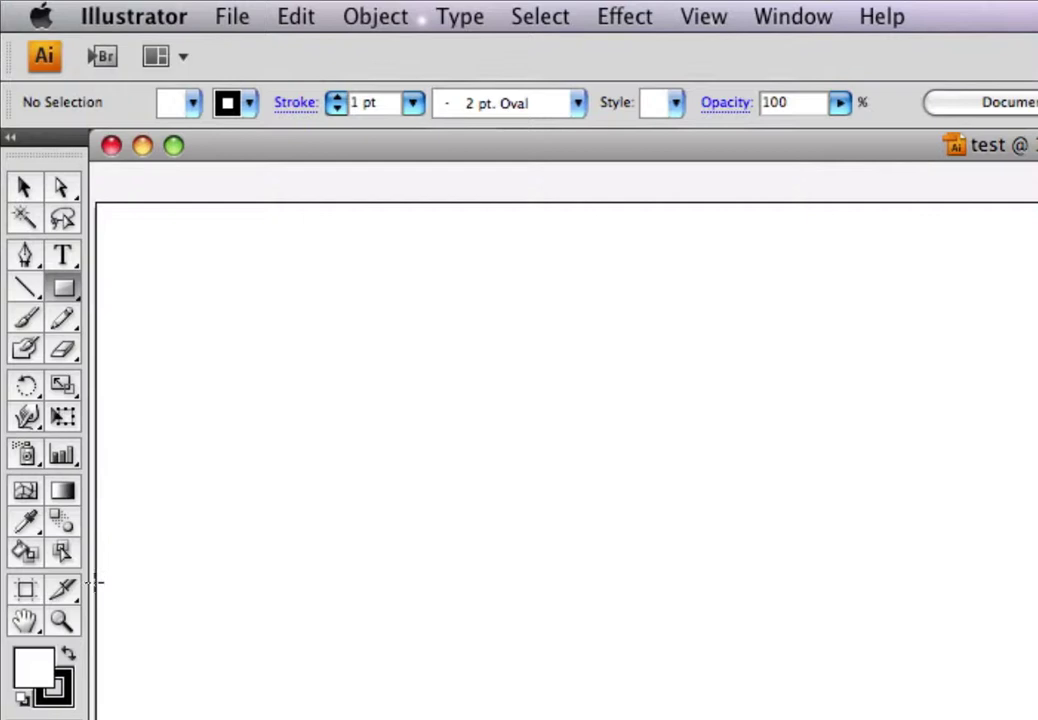
pyautogui.click(72, 466)
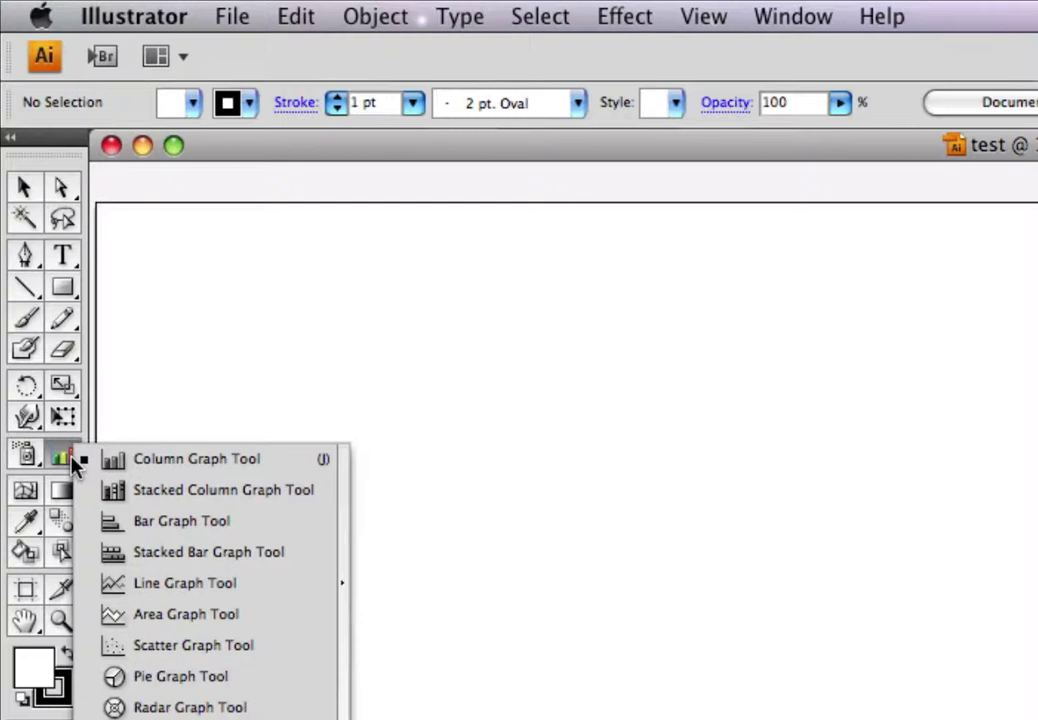
pyautogui.press('j')
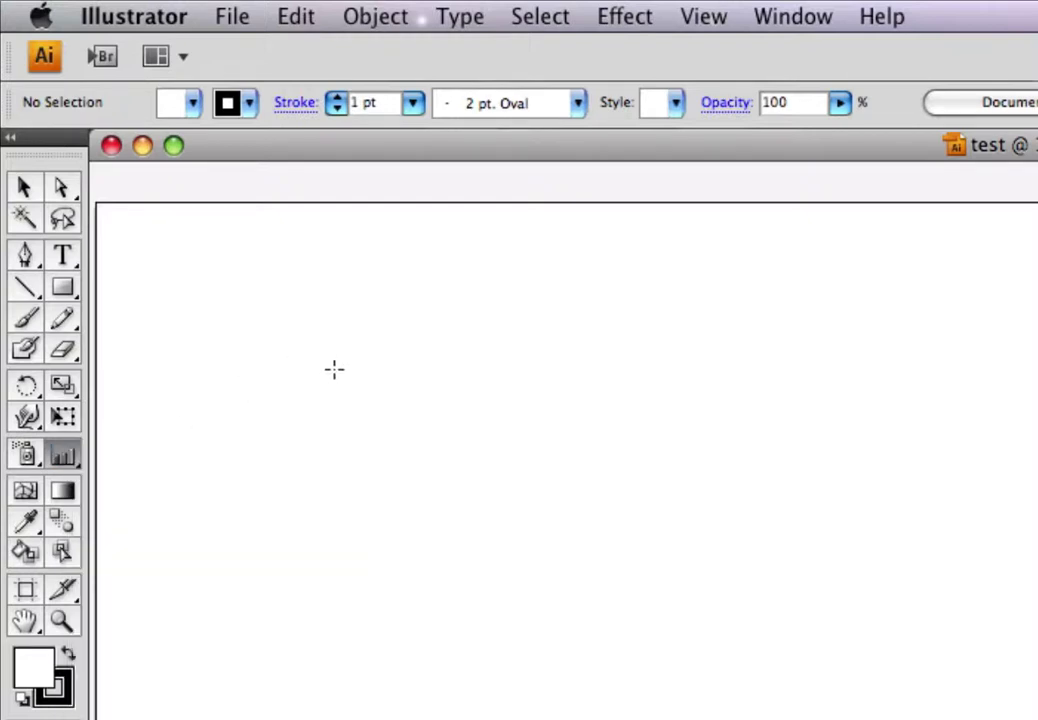
# Tear off the Rectangle tool flyout and float the shape tools over the canvas
pyautogui.click(64, 293)
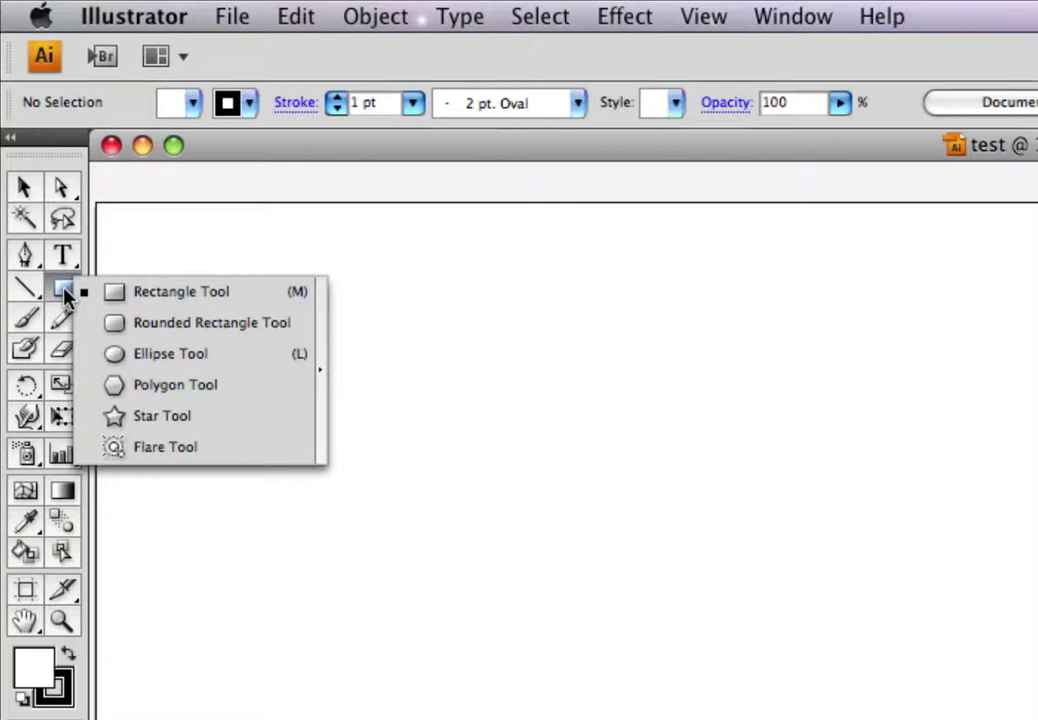
pyautogui.click(64, 289)
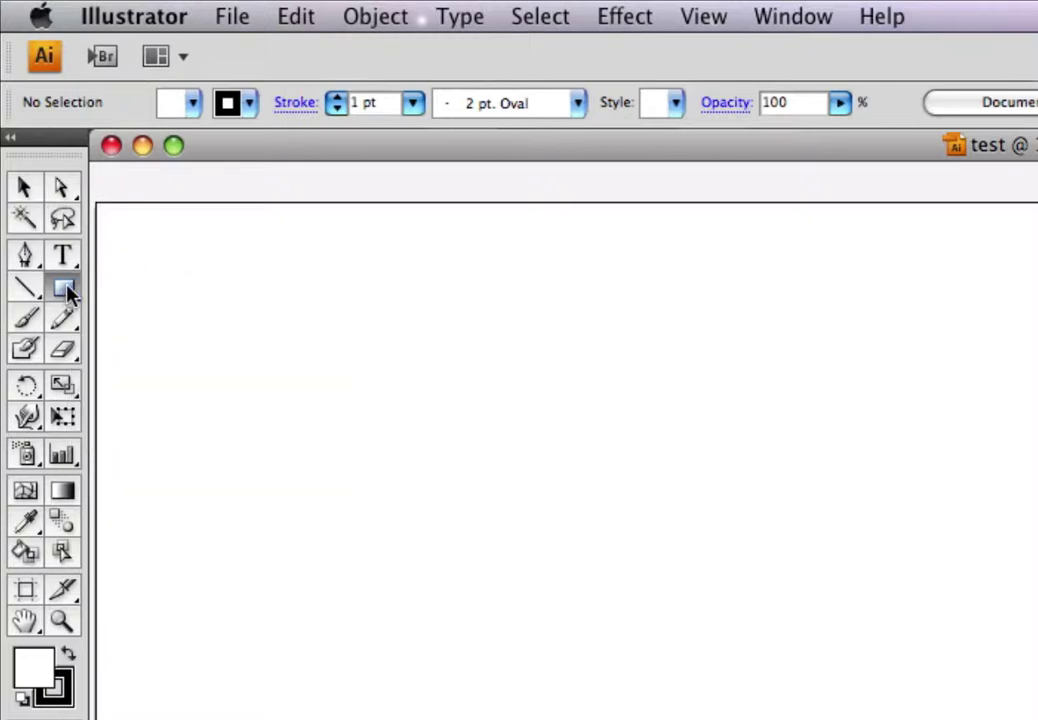
pyautogui.click(64, 291)
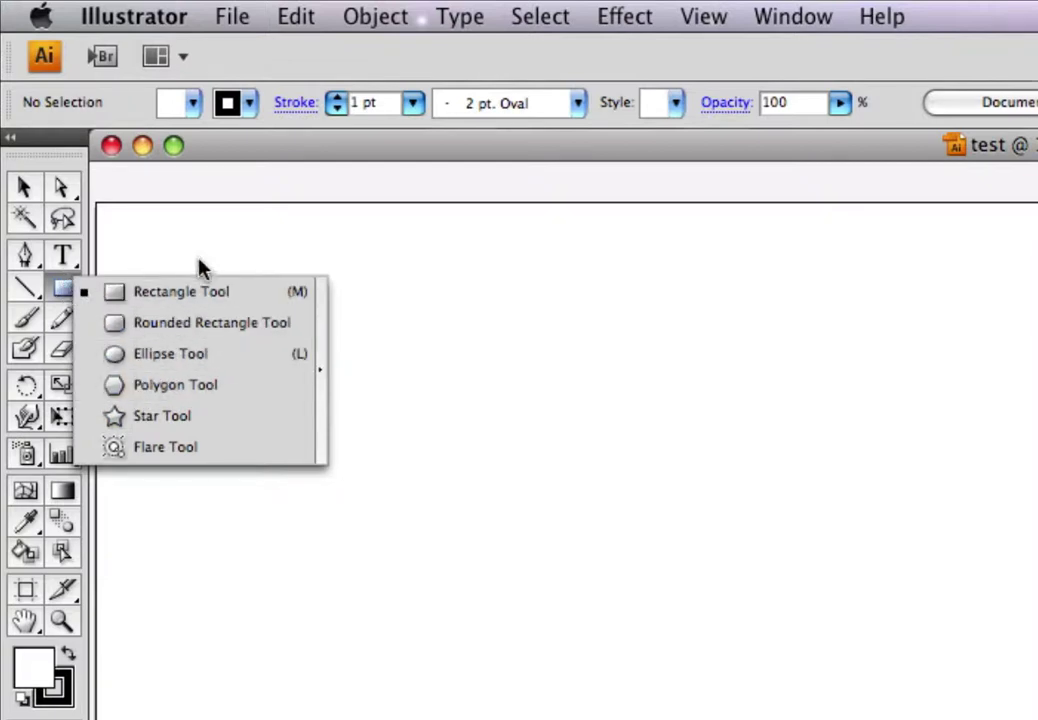
pyautogui.click(183, 513)
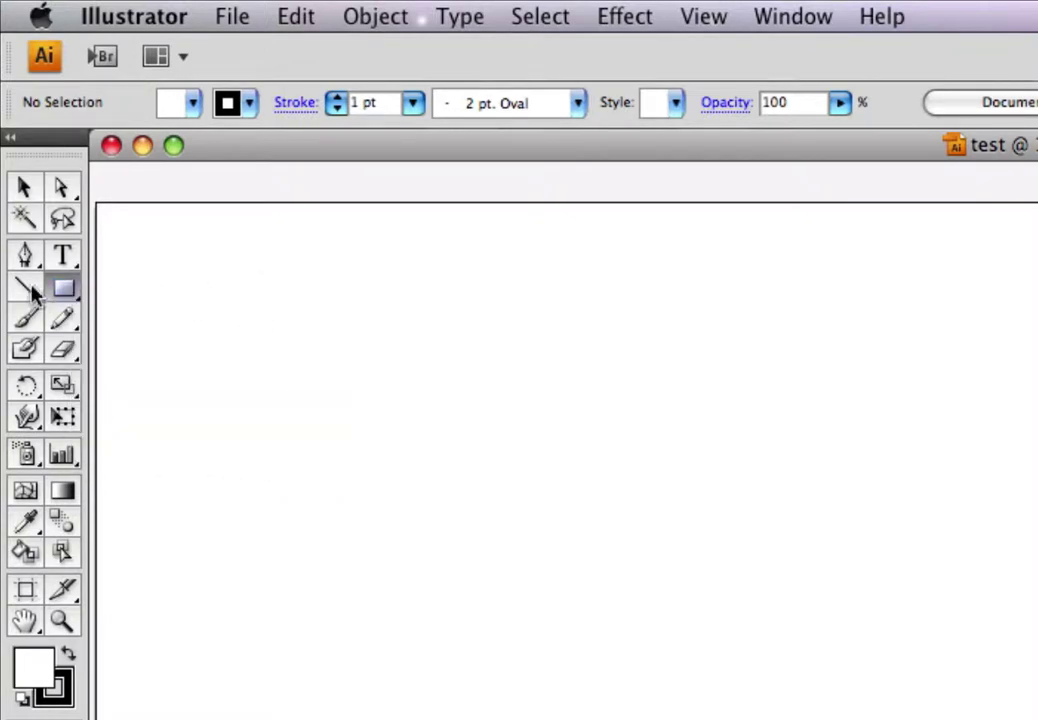
pyautogui.click(66, 292)
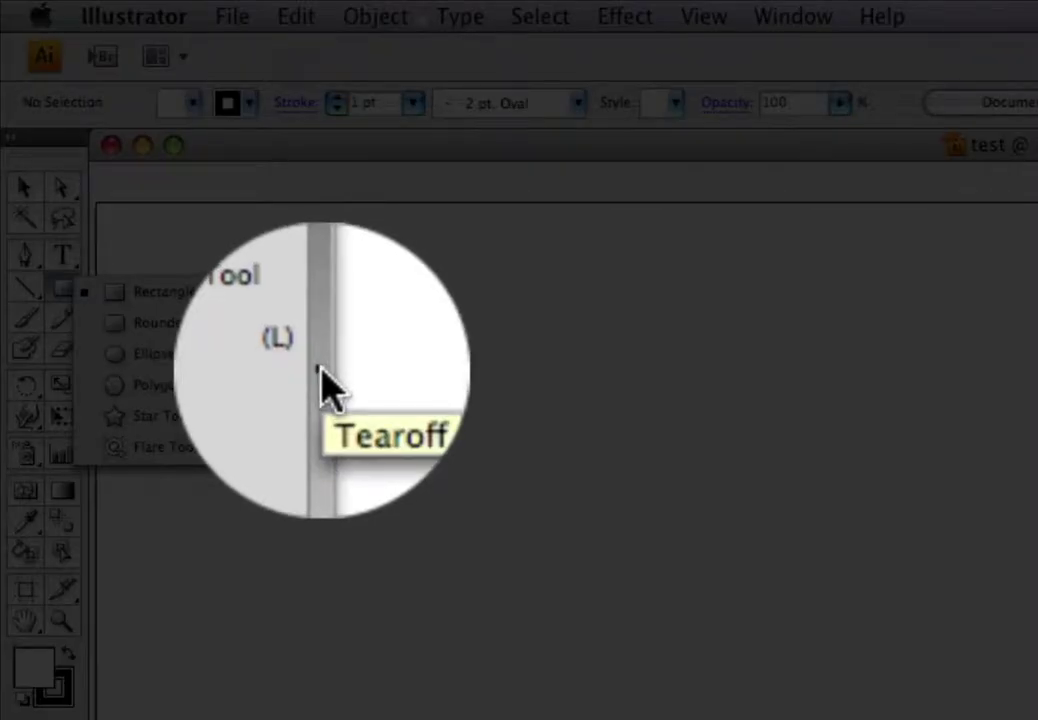
pyautogui.click(230, 370)
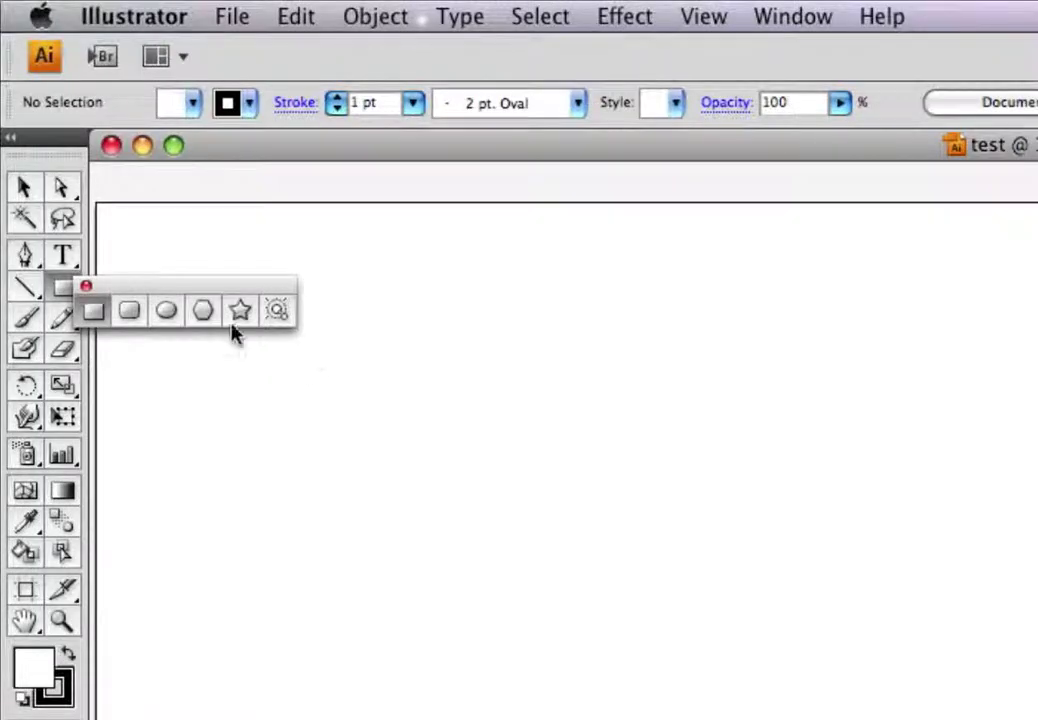
pyautogui.moveTo(132, 282)
pyautogui.mouseDown()
pyautogui.moveTo(170, 283)
pyautogui.moveTo(180, 240)
pyautogui.mouseUp()
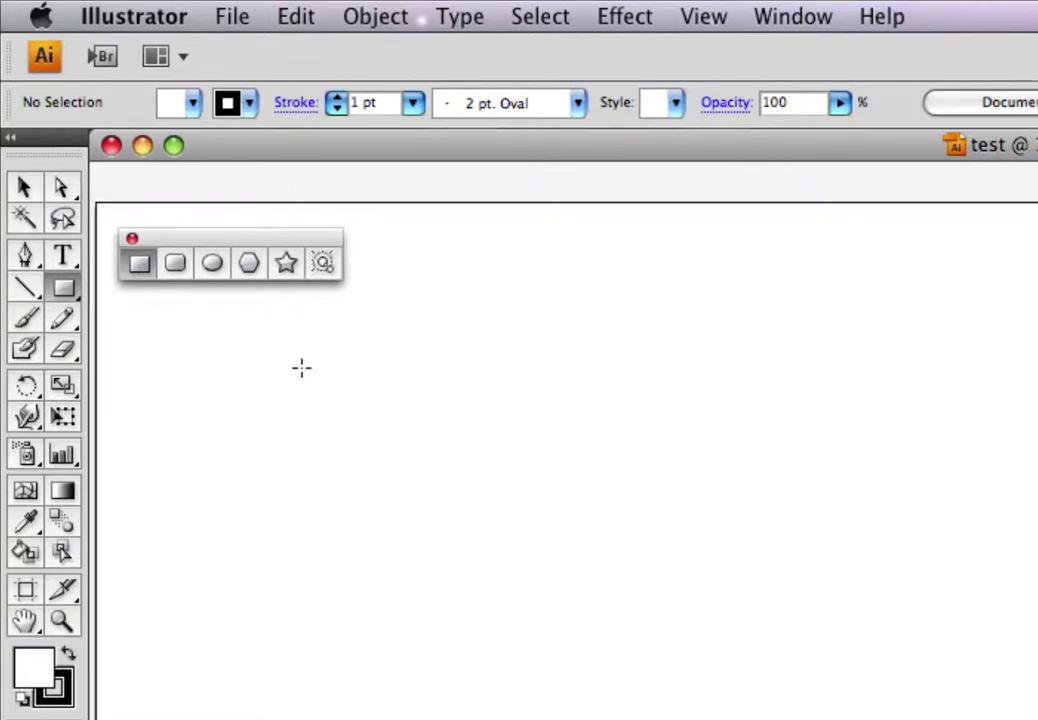
# Draw a rectangle, a star overlapping its right side, and an ellipse below its lower-left corner
pyautogui.click(140, 266)
pyautogui.moveTo(288, 411)
pyautogui.mouseDown()
pyautogui.moveTo(341, 491)
pyautogui.moveTo(567, 618)
pyautogui.mouseUp()
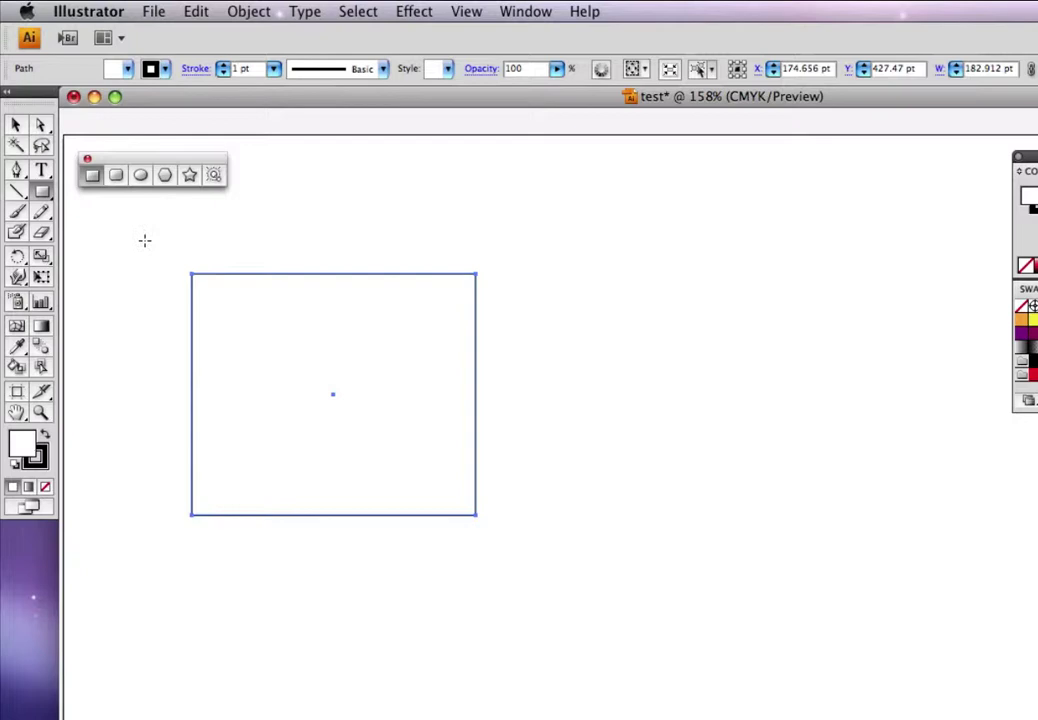
pyautogui.click(191, 177)
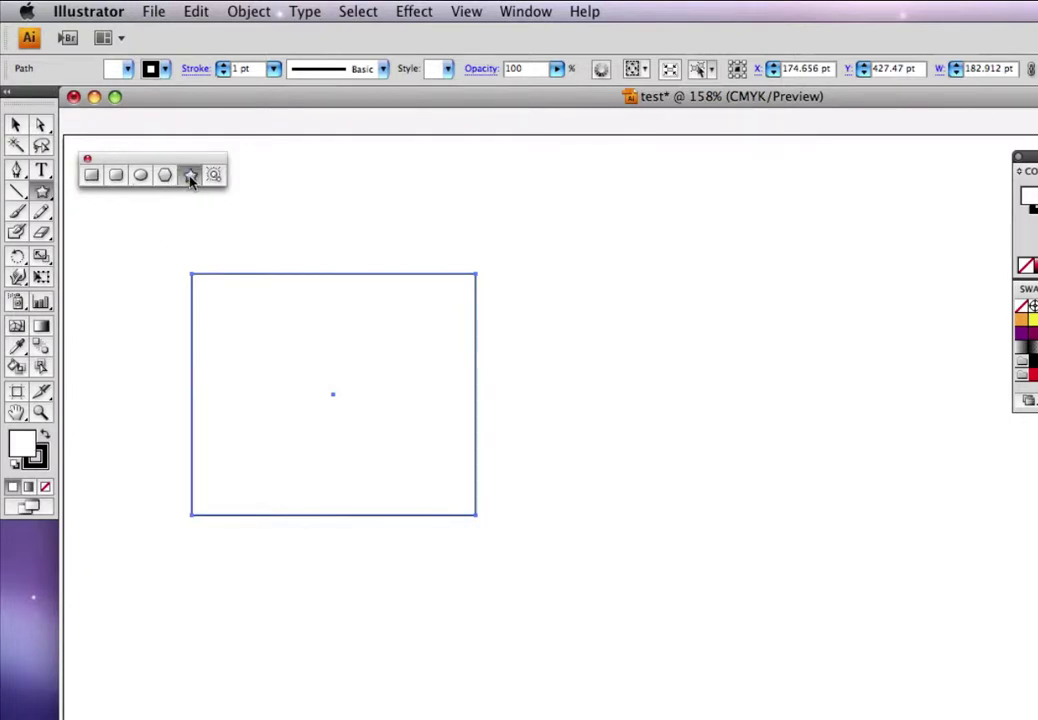
pyautogui.moveTo(519, 406); pyautogui.dragTo(620, 509)
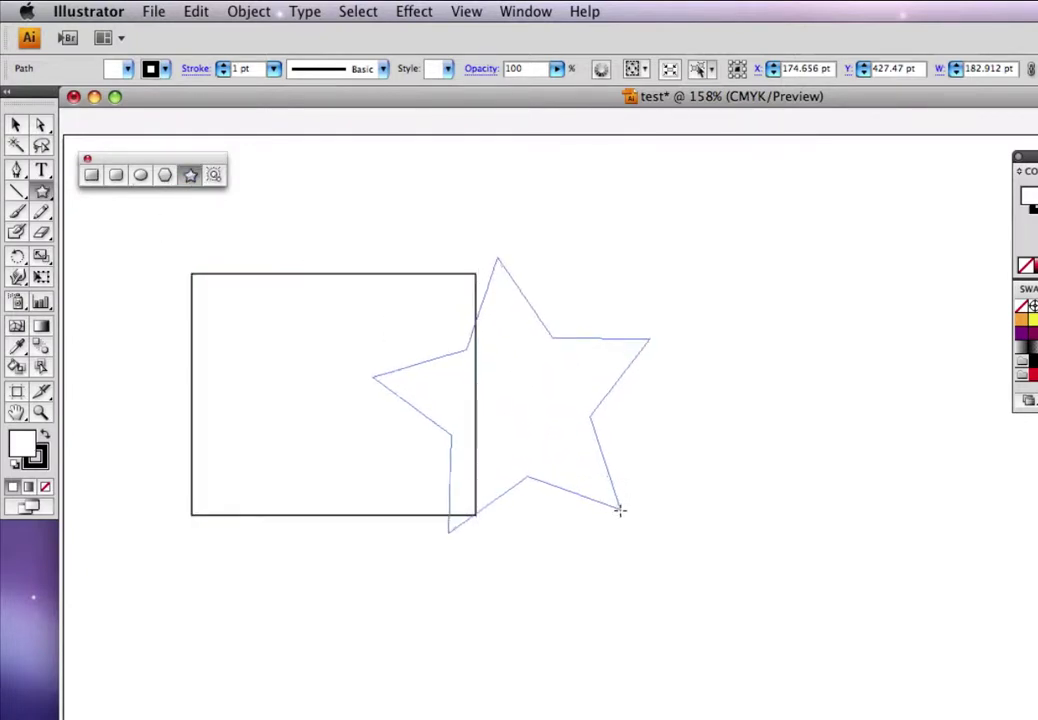
pyautogui.click(142, 176)
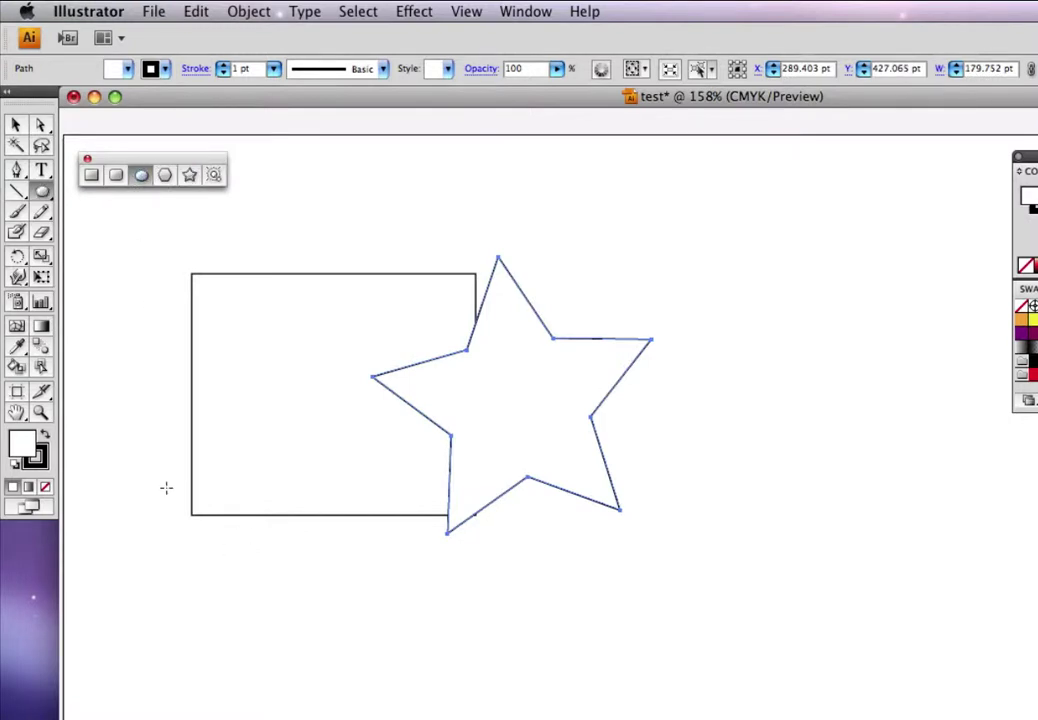
pyautogui.moveTo(166, 488); pyautogui.dragTo(394, 690)
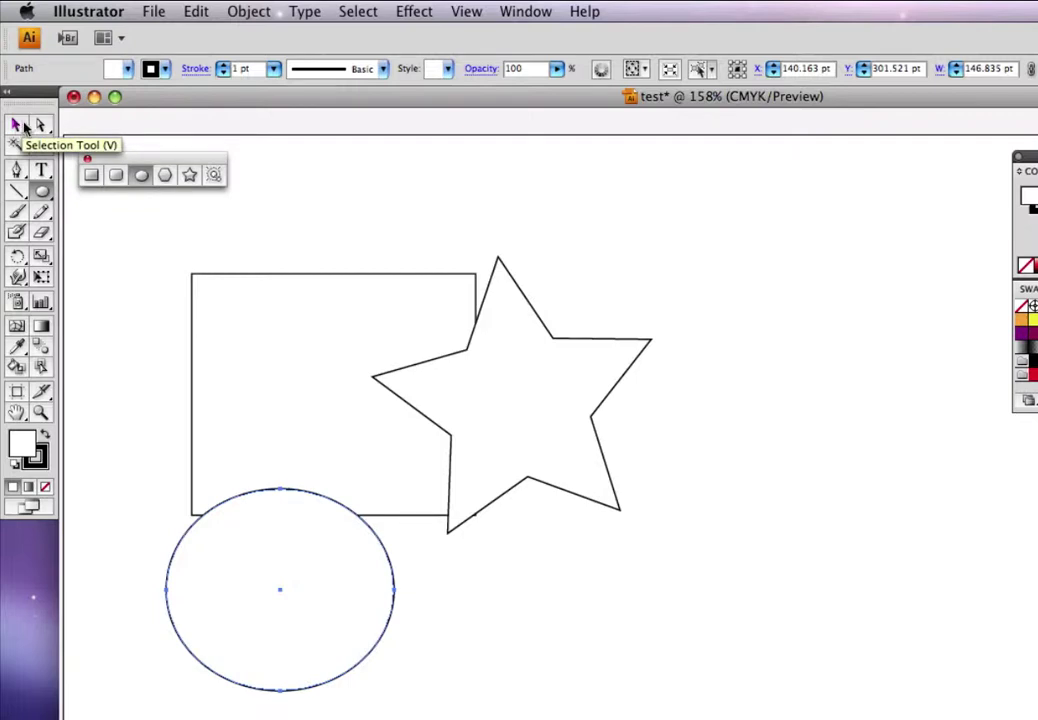
# Shrink the star and move it beside the rectangle's bottom-right corner
pyautogui.click(19, 126)
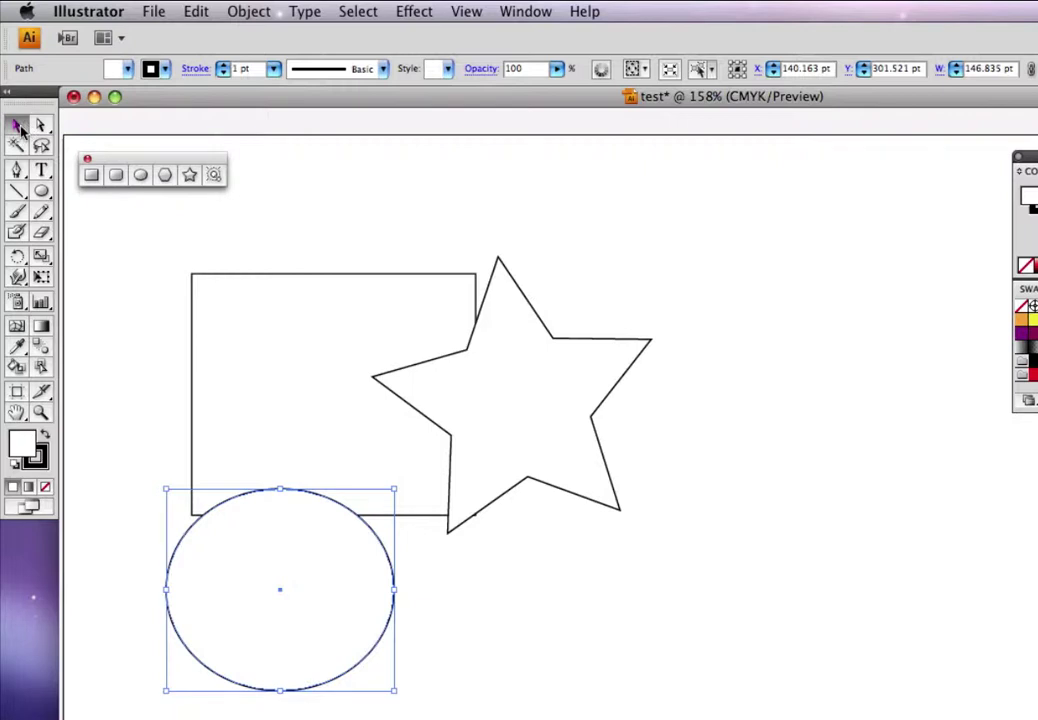
pyautogui.click(436, 424)
pyautogui.click(300, 279)
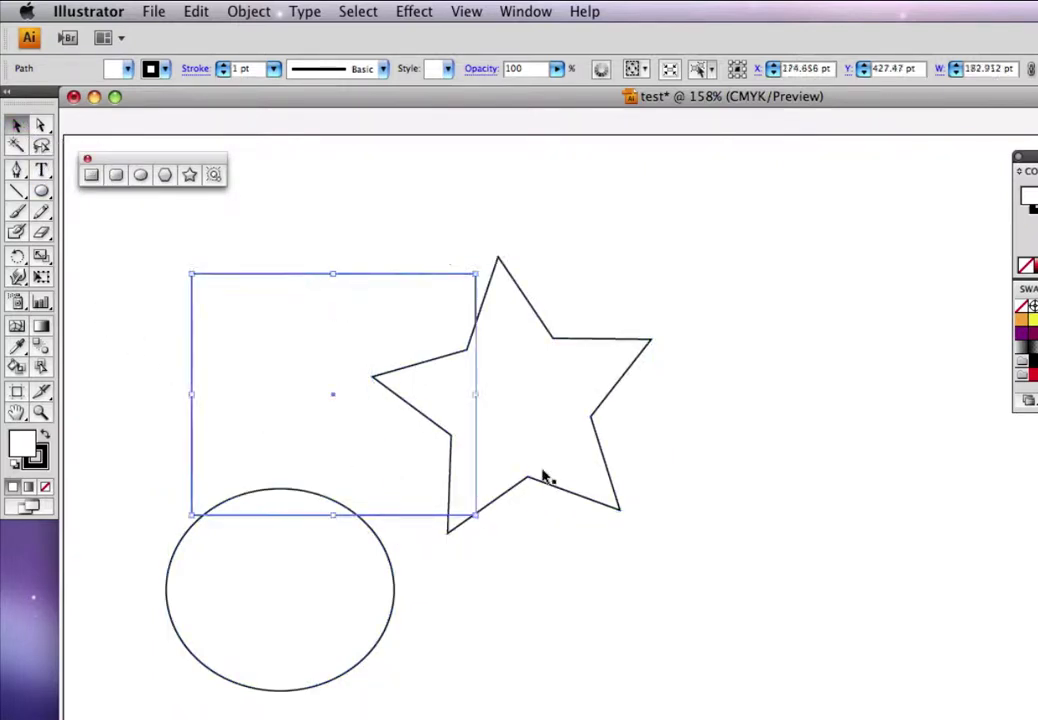
pyautogui.click(570, 342)
pyautogui.moveTo(570, 342)
pyautogui.mouseDown()
pyautogui.moveTo(652, 502)
pyautogui.moveTo(584, 340)
pyautogui.mouseUp()
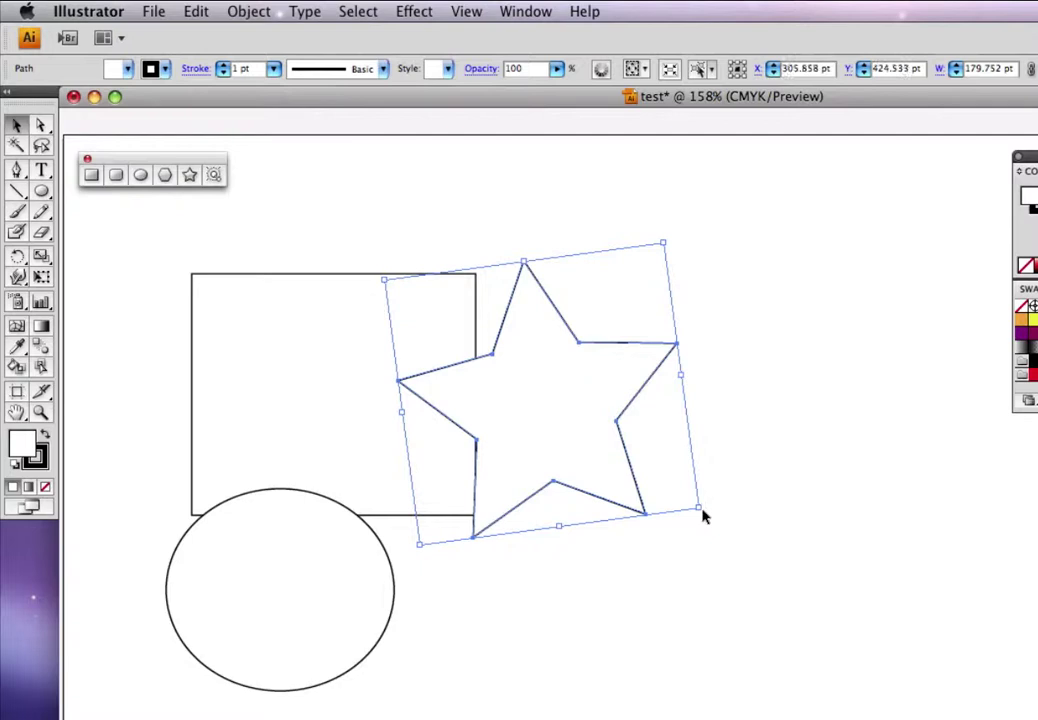
pyautogui.moveTo(698, 507); pyautogui.dragTo(605, 430)
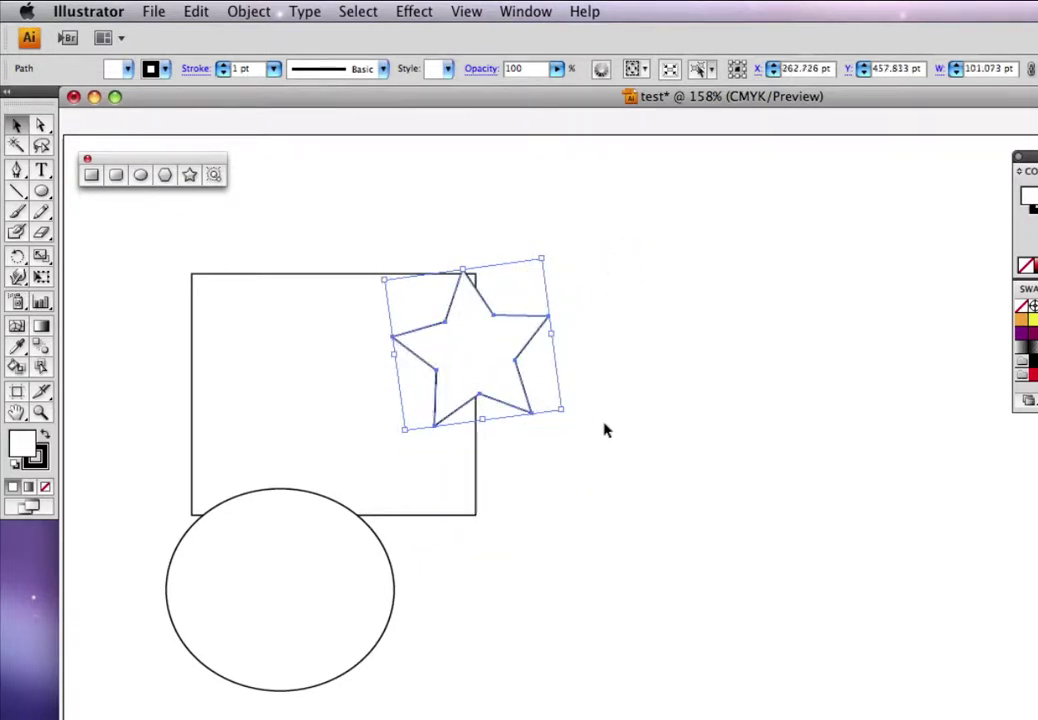
pyautogui.moveTo(481, 343); pyautogui.dragTo(536, 473)
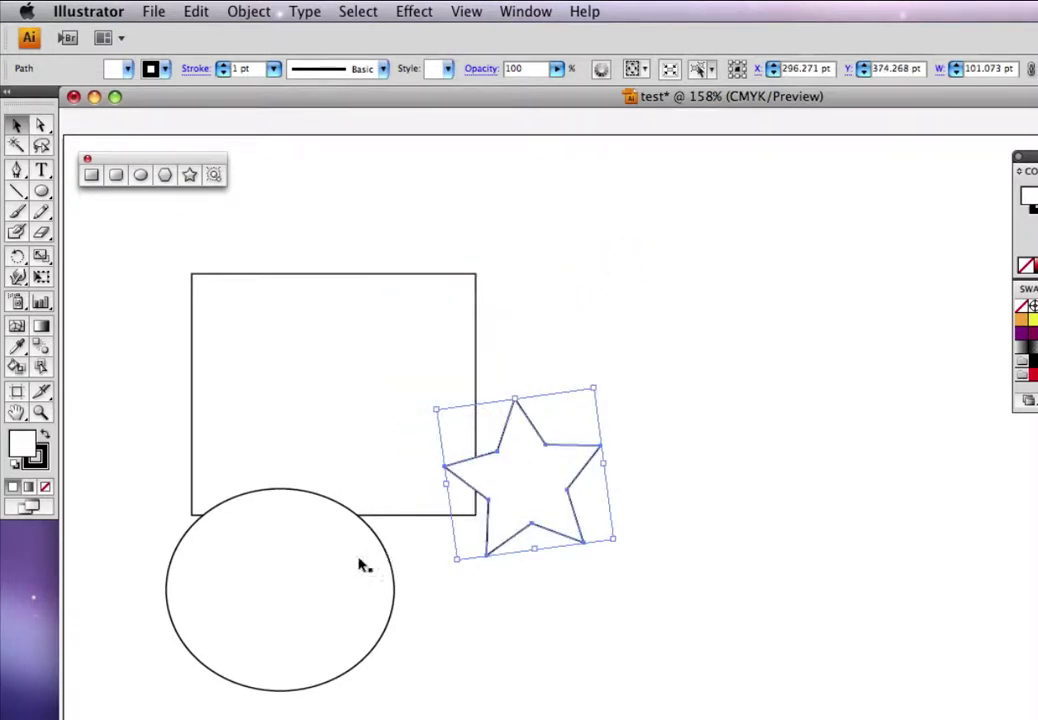
# Shrink the ellipse into a circle centred on the rectangle's bottom edge
pyautogui.click(344, 512)
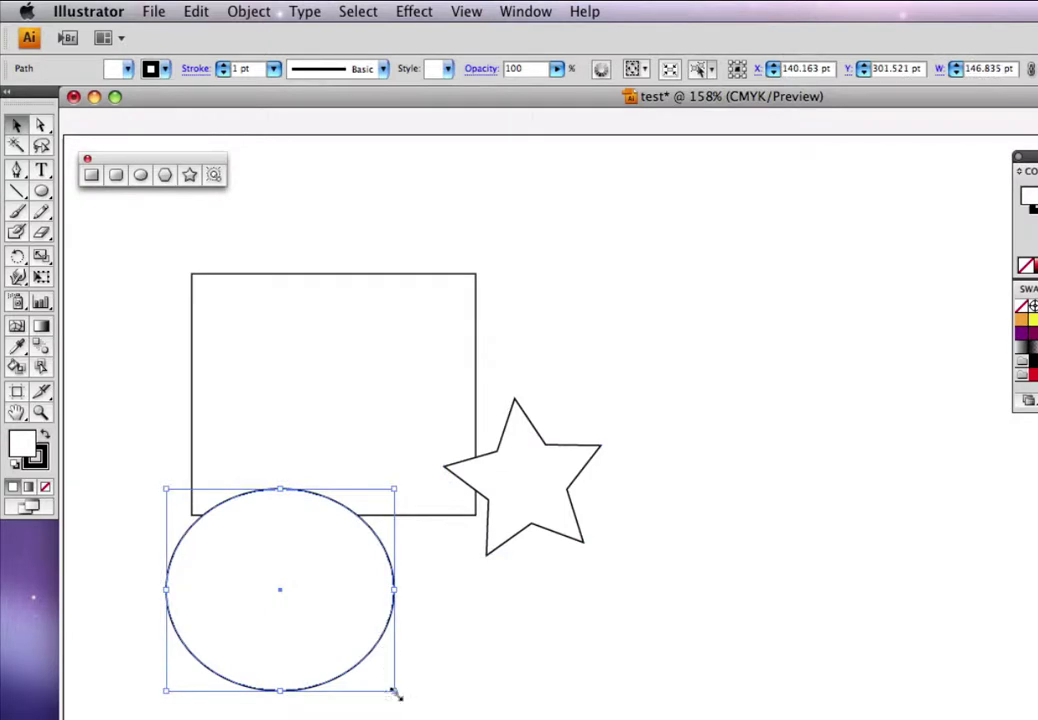
pyautogui.moveTo(395, 693); pyautogui.dragTo(329, 636)
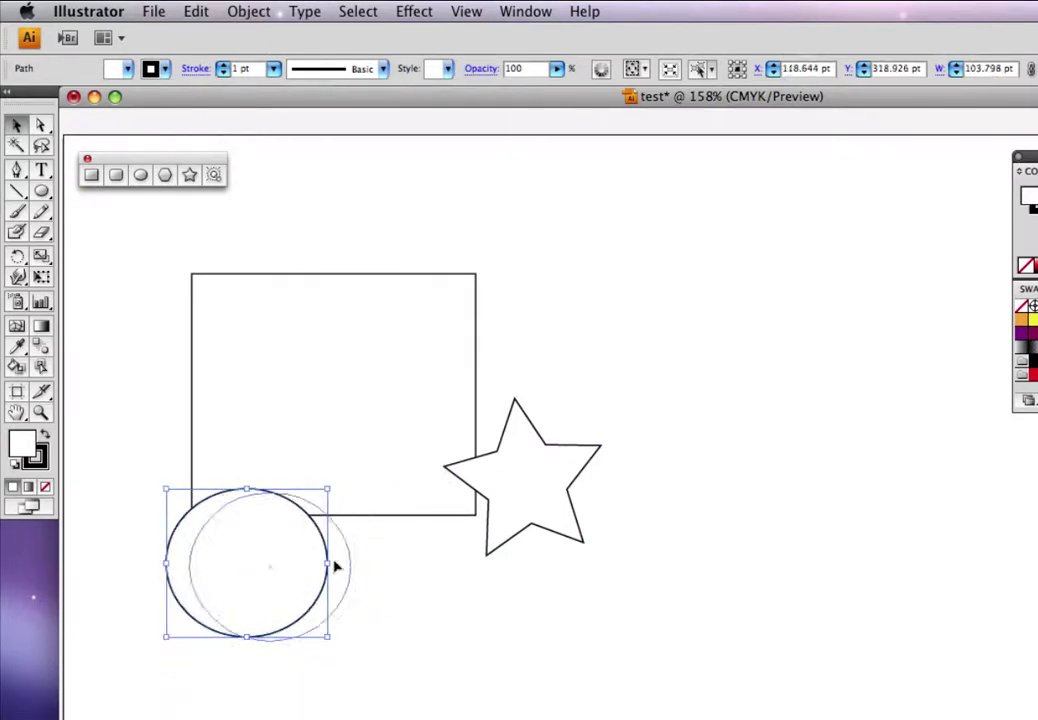
pyautogui.moveTo(335, 567); pyautogui.dragTo(382, 528)
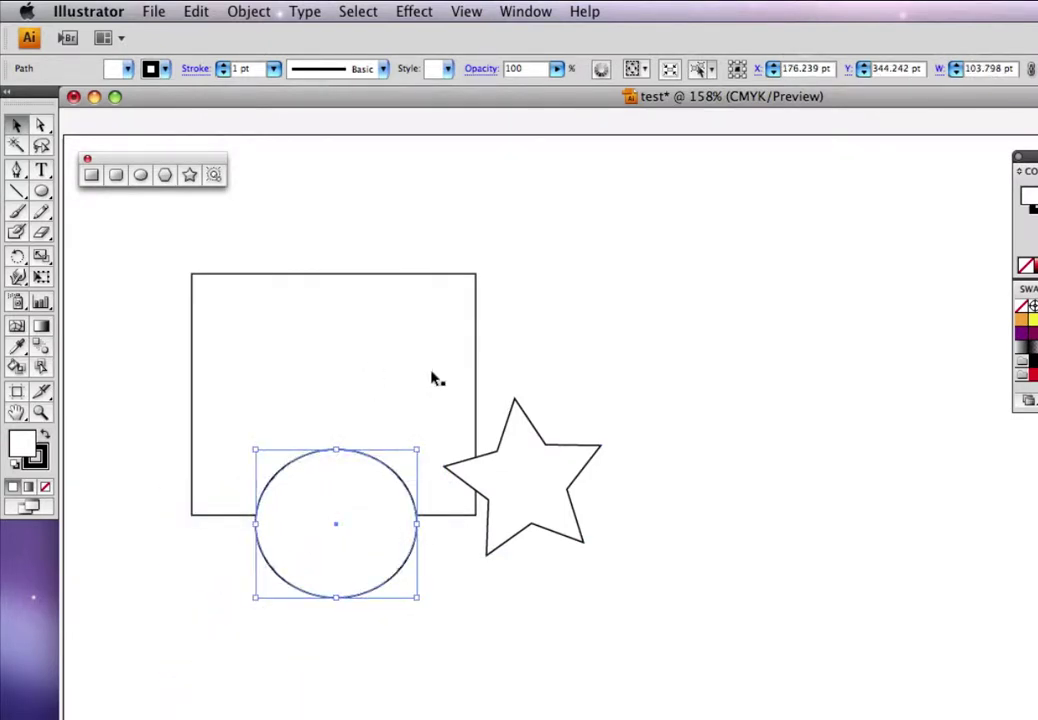
pyautogui.click(381, 394)
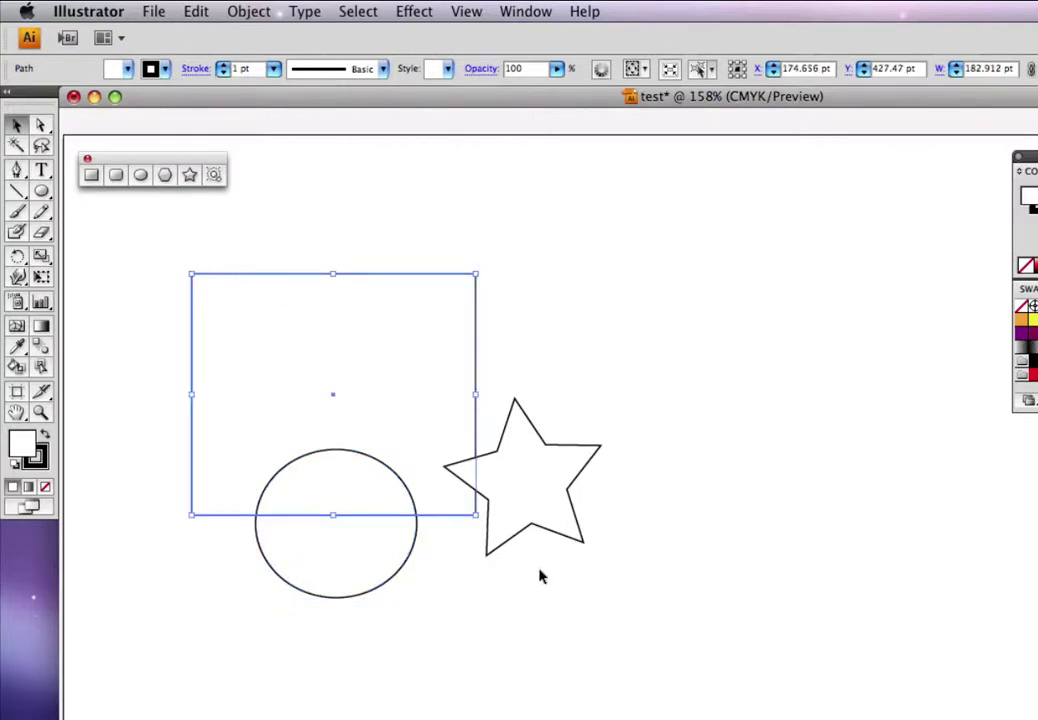
pyautogui.click(665, 595)
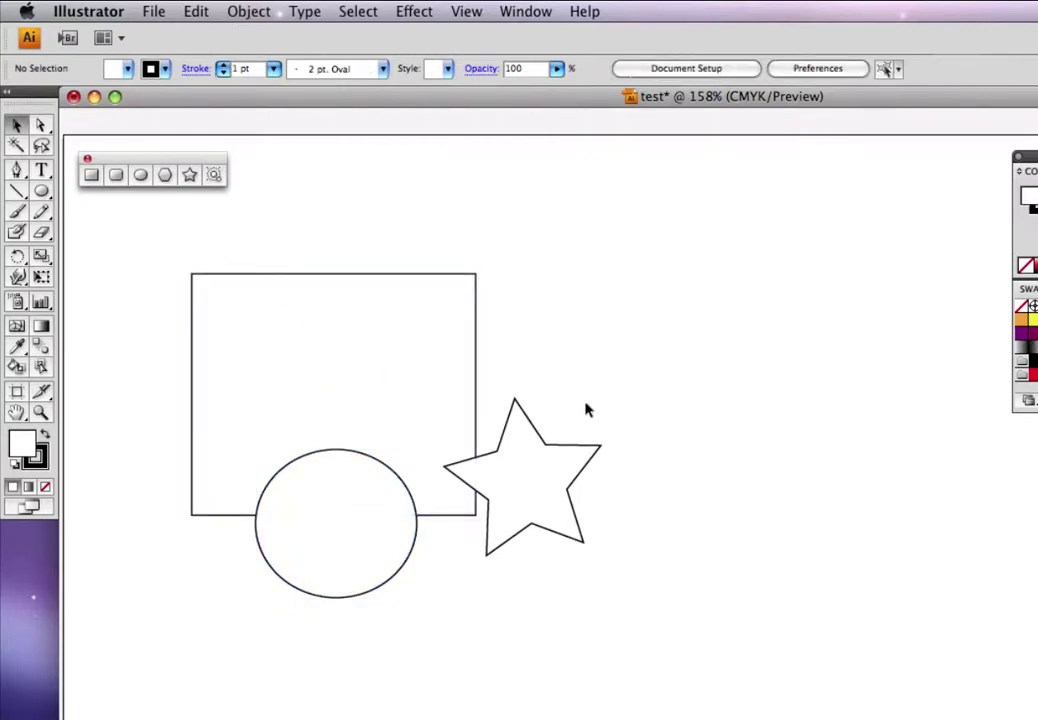
pyautogui.click(533, 477)
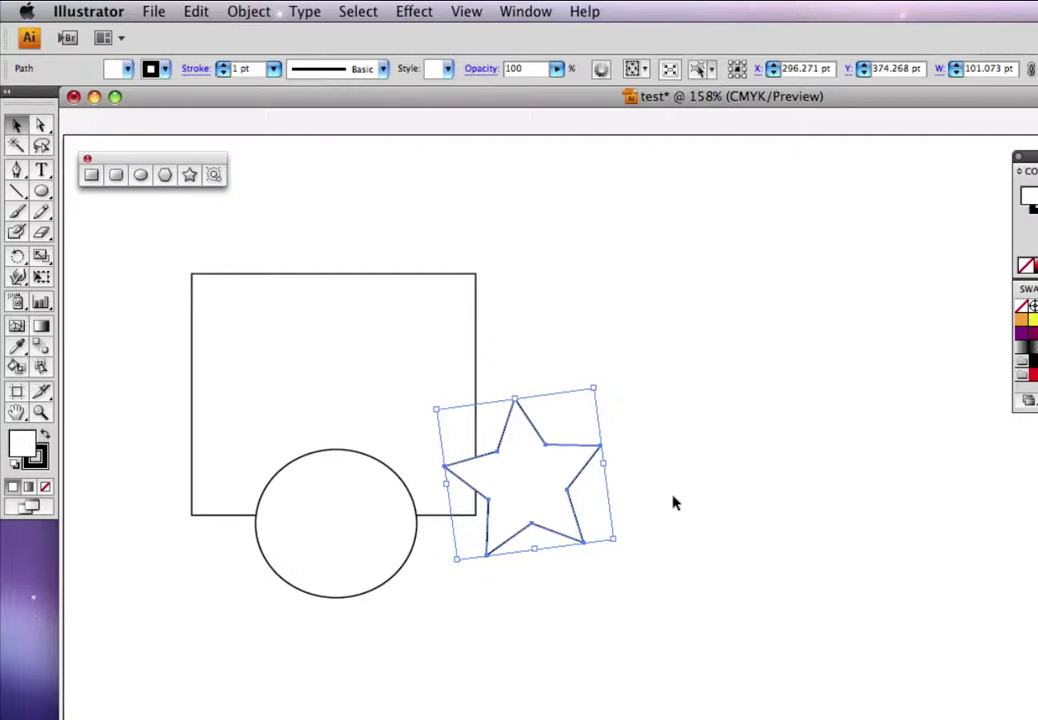
pyautogui.moveTo(538, 485)
pyautogui.mouseDown()
pyautogui.moveTo(679, 482)
pyautogui.moveTo(499, 458)
pyautogui.mouseUp()
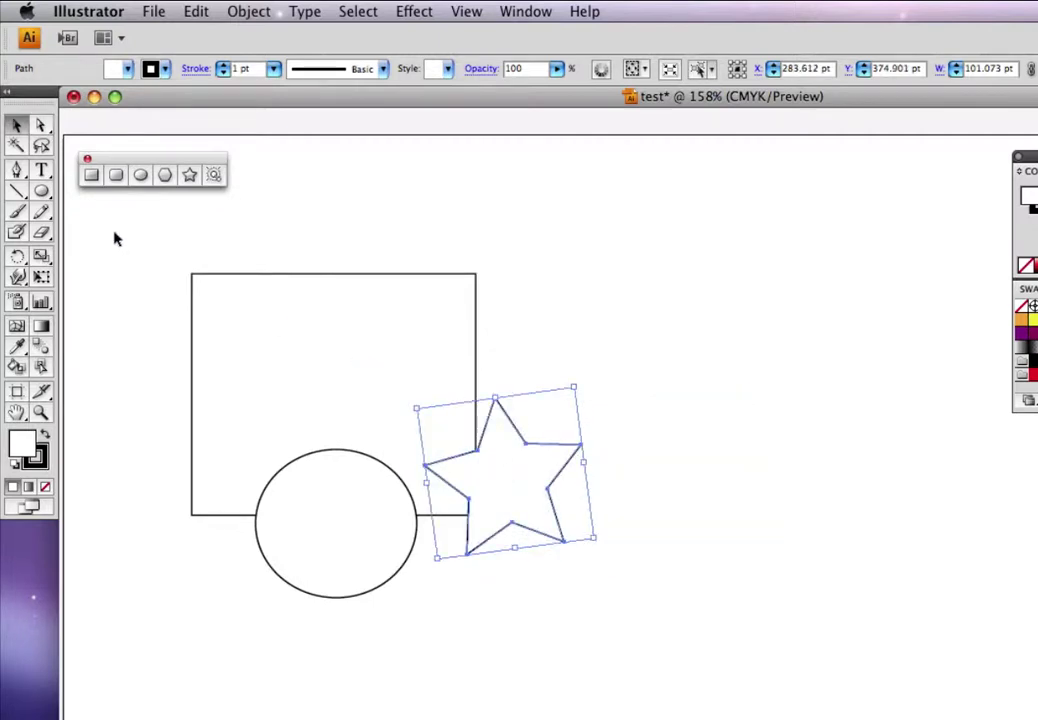
# Move the star up beside the rectangle's right side and reposition all three shapes
pyautogui.moveTo(114, 234)
pyautogui.mouseDown()
pyautogui.moveTo(308, 509)
pyautogui.moveTo(665, 655)
pyautogui.mouseUp()
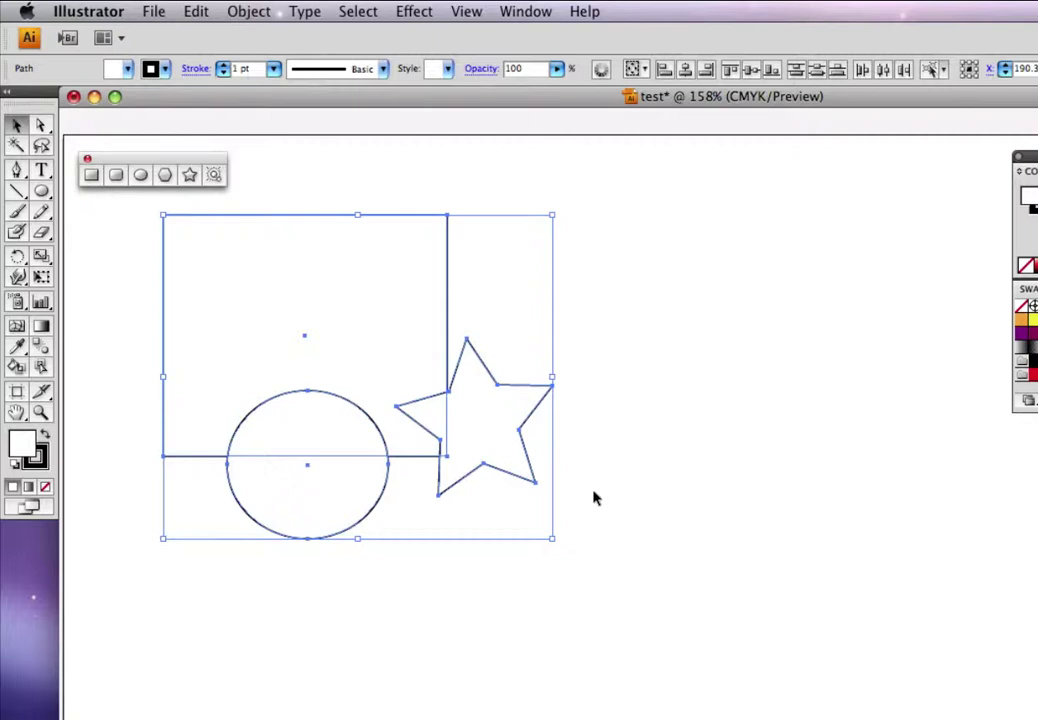
pyautogui.click(594, 498)
pyautogui.click(477, 432)
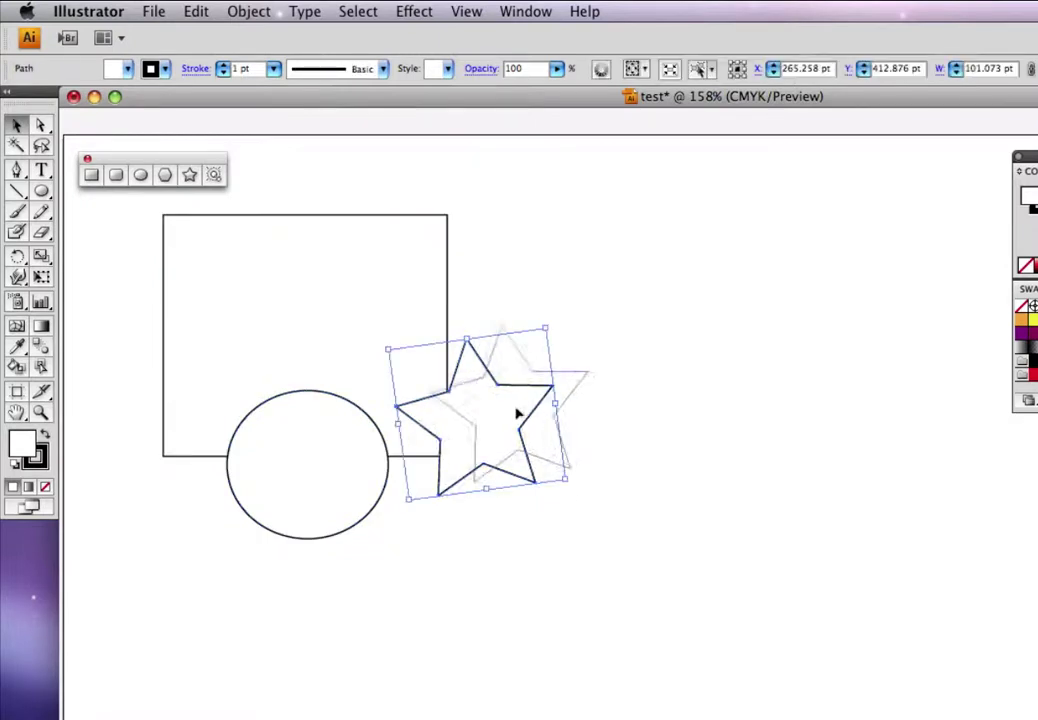
pyautogui.moveTo(519, 410); pyautogui.dragTo(501, 342)
pyautogui.click(563, 463)
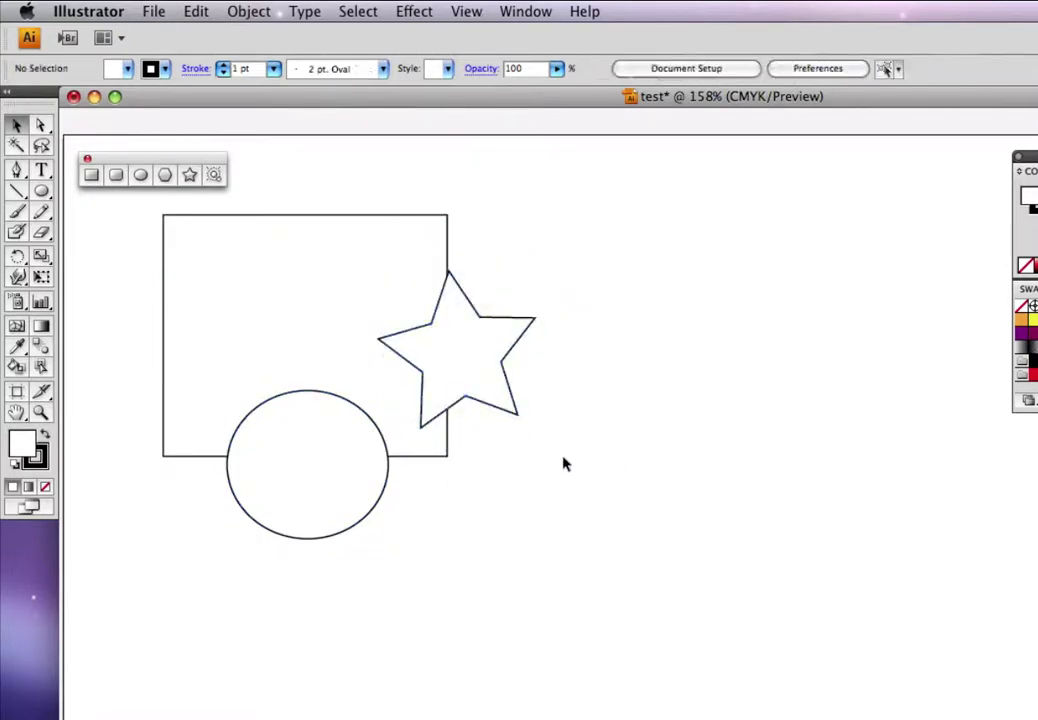
pyautogui.moveTo(96, 214)
pyautogui.mouseDown()
pyautogui.moveTo(527, 593)
pyautogui.moveTo(558, 598)
pyautogui.mouseUp()
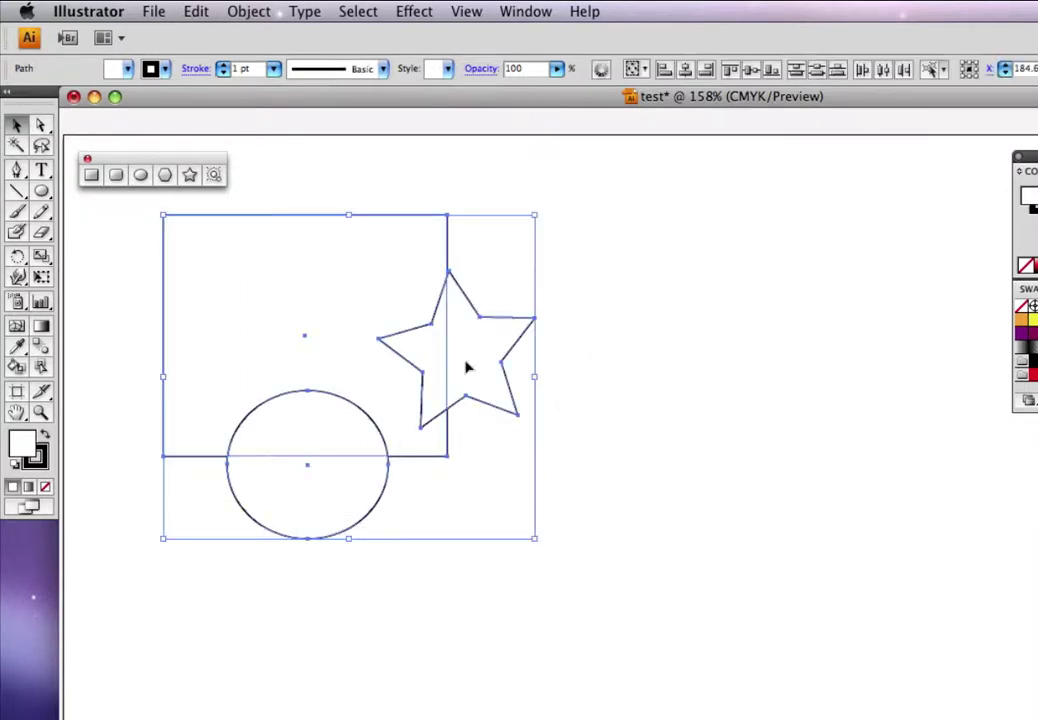
pyautogui.moveTo(466, 368)
pyautogui.mouseDown()
pyautogui.moveTo(457, 426)
pyautogui.moveTo(461, 398)
pyautogui.moveTo(444, 383)
pyautogui.mouseUp()
pyautogui.click(635, 410)
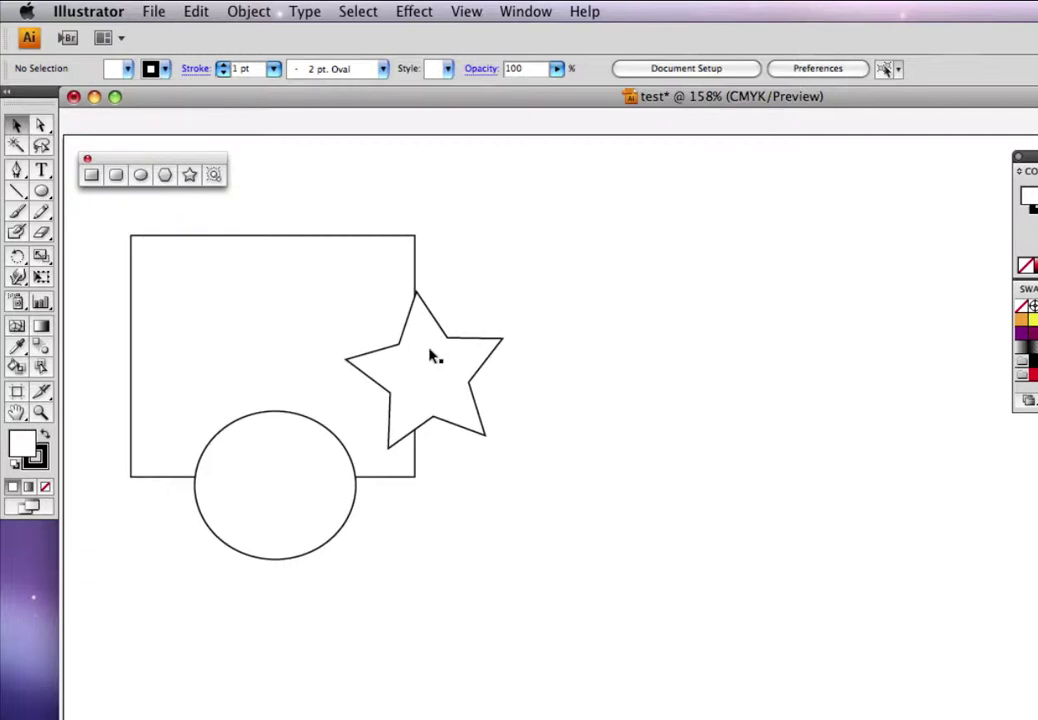
# Tilt the star slightly counter-clockwise against the rectangle's right side
pyautogui.moveTo(472, 343); pyautogui.dragTo(454, 336)
pyautogui.click(560, 385)
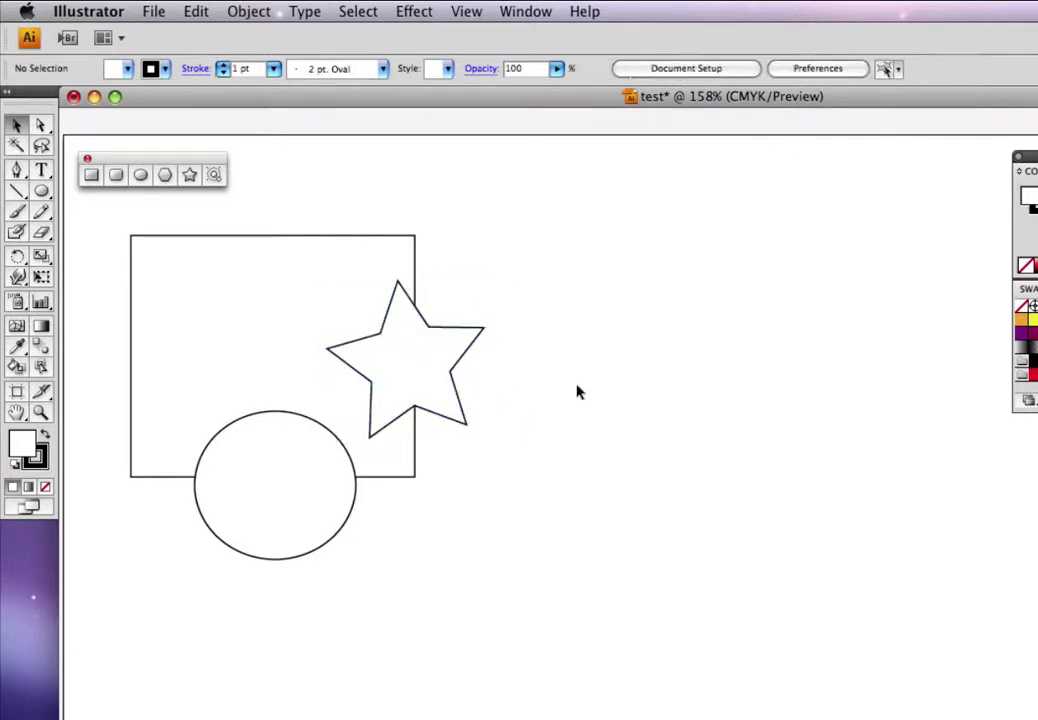
pyautogui.click(445, 334)
pyautogui.moveTo(484, 436); pyautogui.dragTo(492, 430)
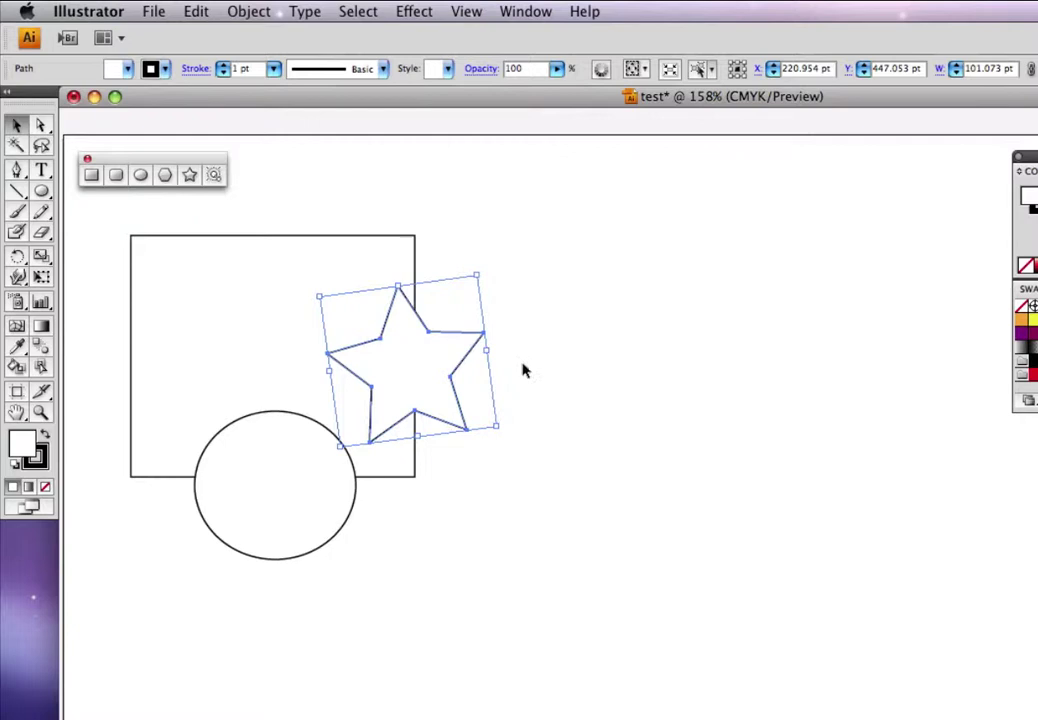
pyautogui.click(548, 372)
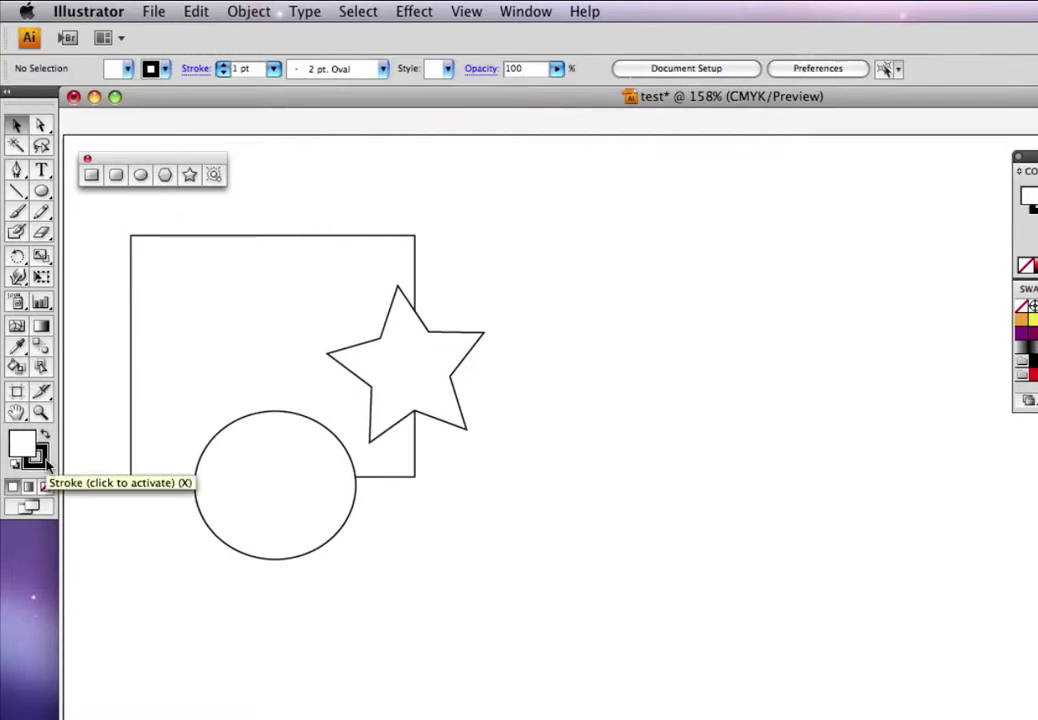
# Make the fill colour active and select the star
pyautogui.click(40, 455)
pyautogui.press('x')
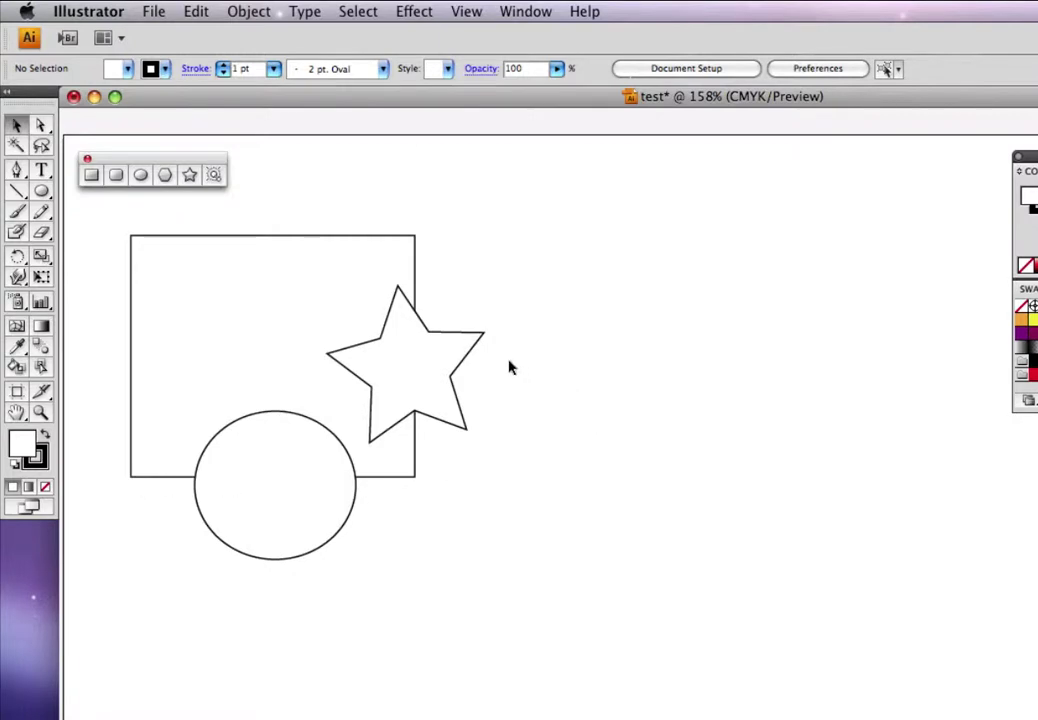
pyautogui.click(463, 366)
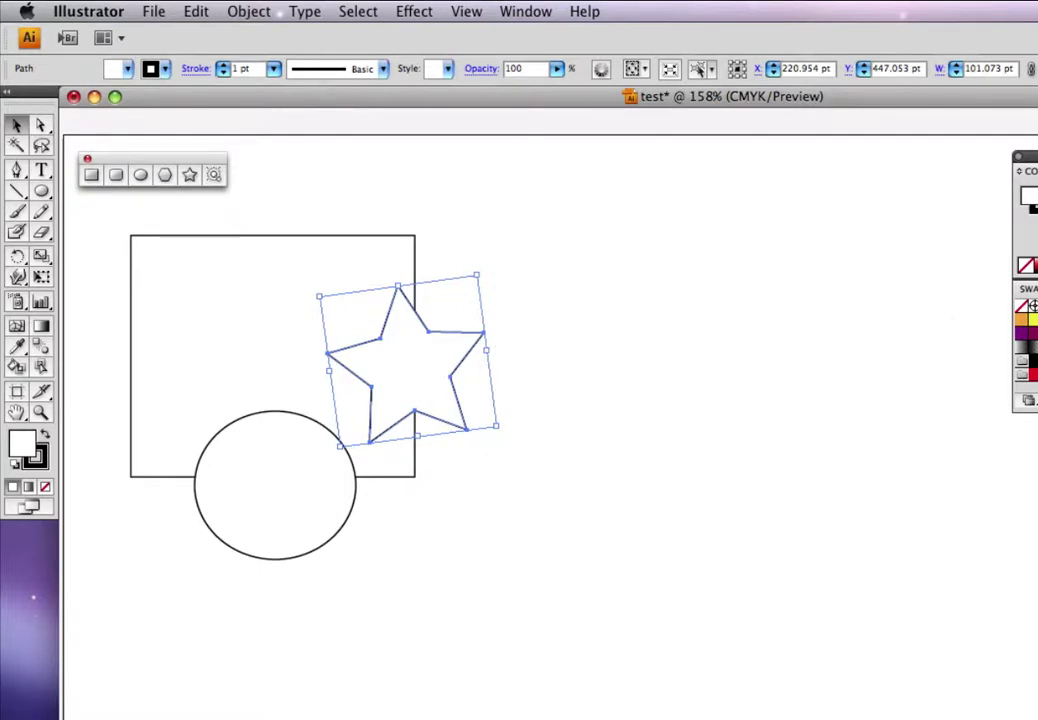
# Fill the star with yellow after trying magenta and navy
pyautogui.click(1030, 318)
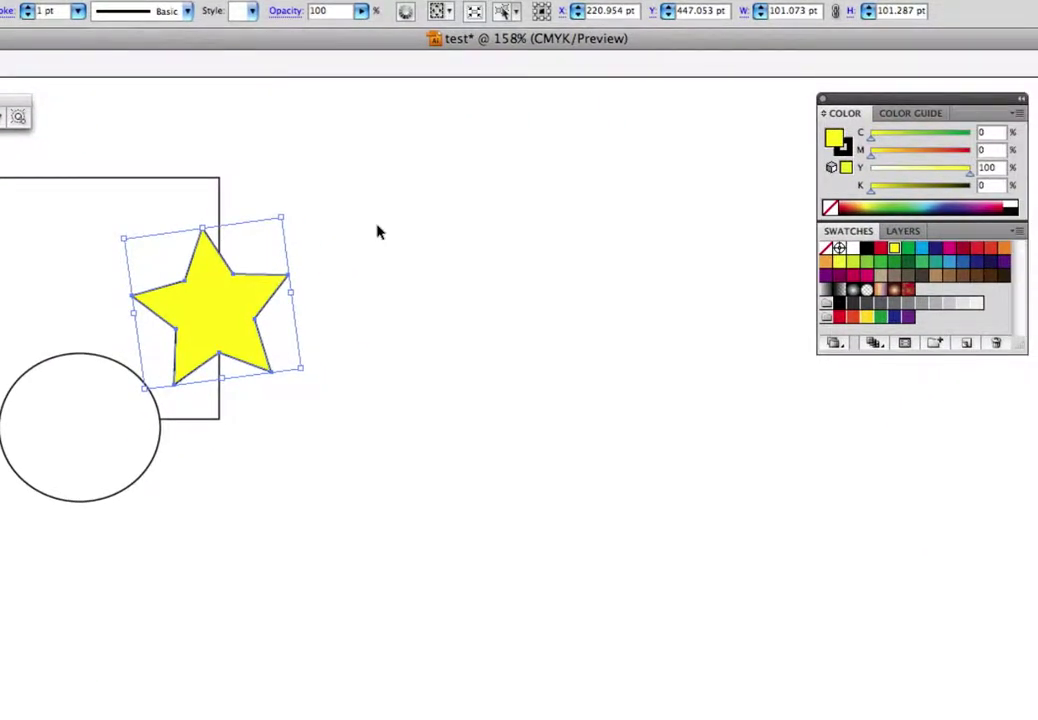
pyautogui.click(855, 263)
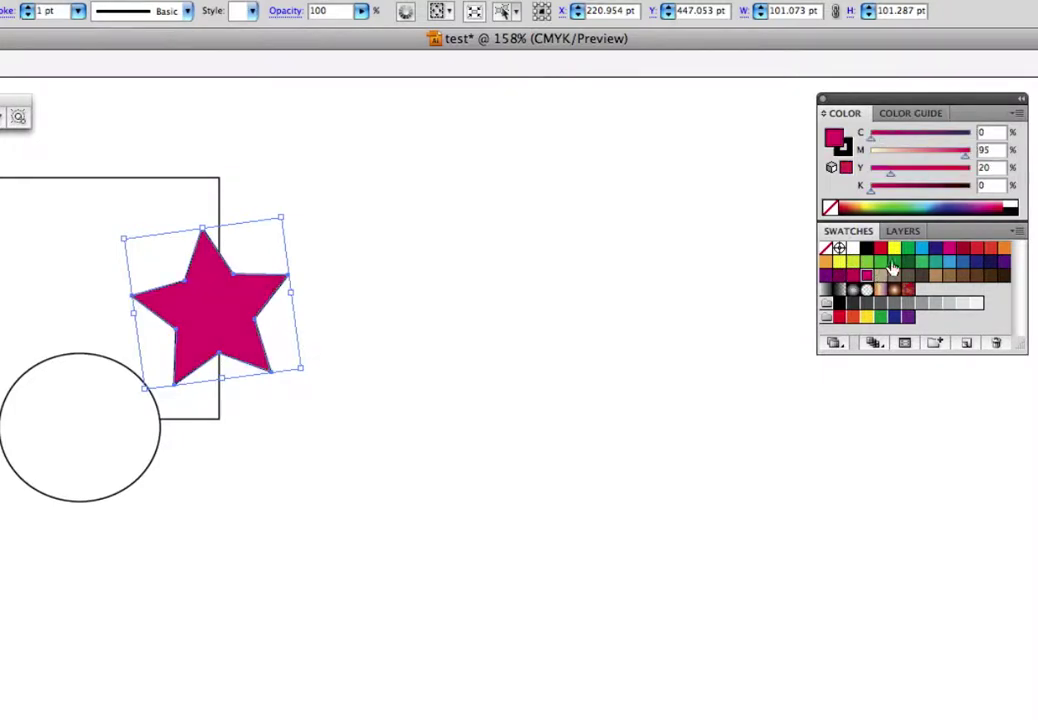
pyautogui.click(907, 249)
pyautogui.click(935, 249)
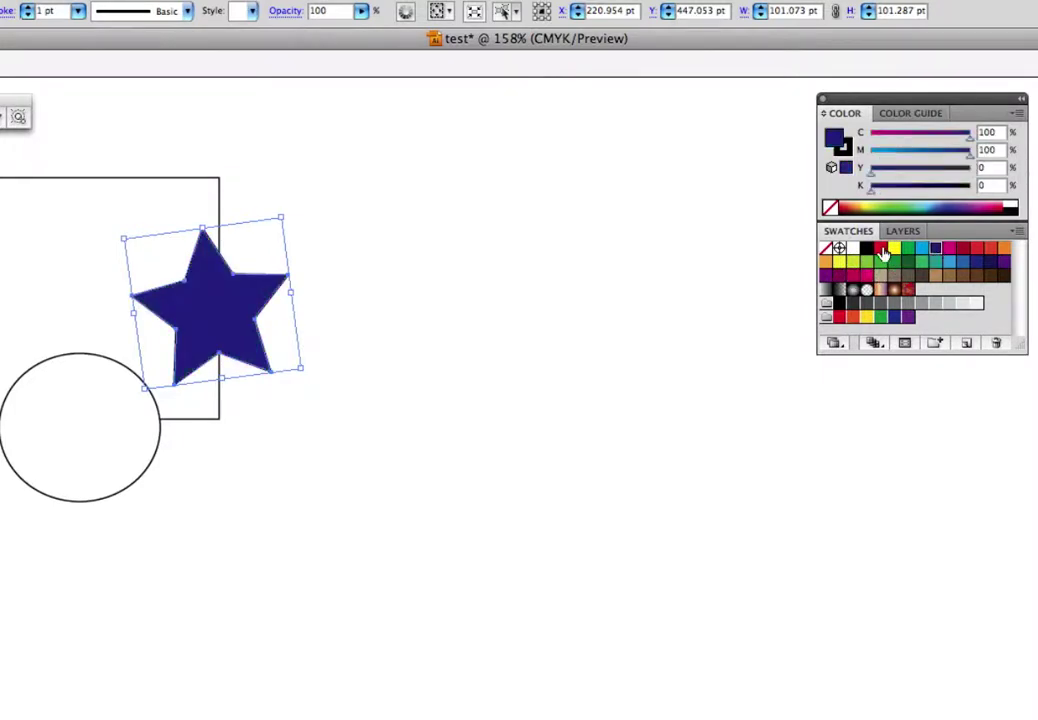
pyautogui.click(881, 249)
pyautogui.click(894, 249)
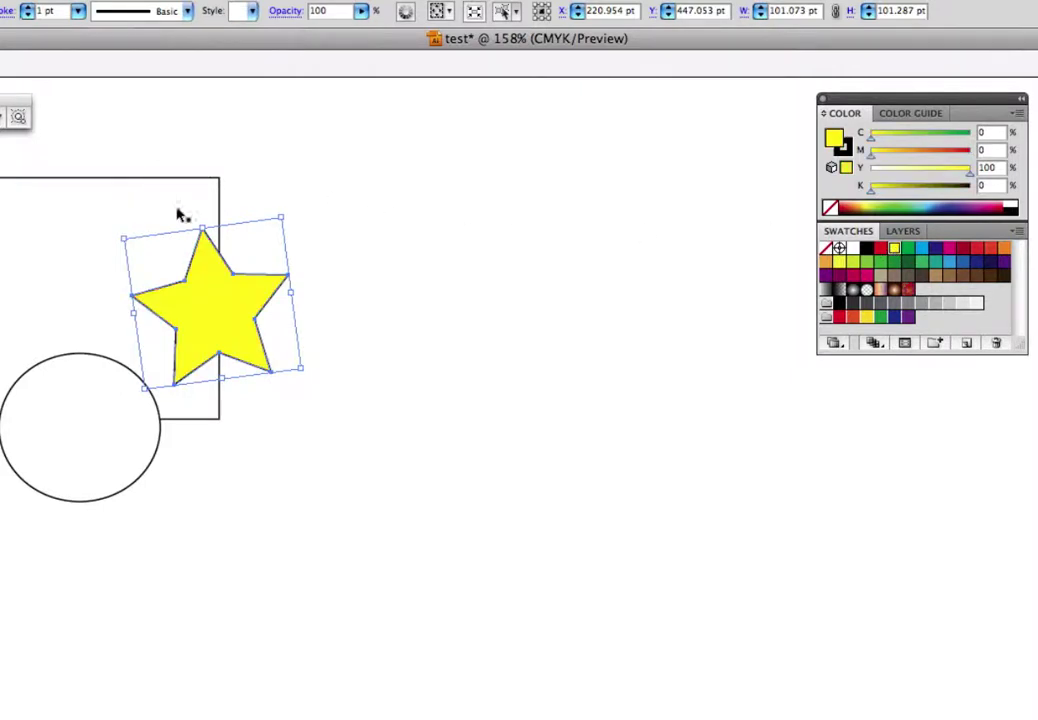
pyautogui.click(335, 231)
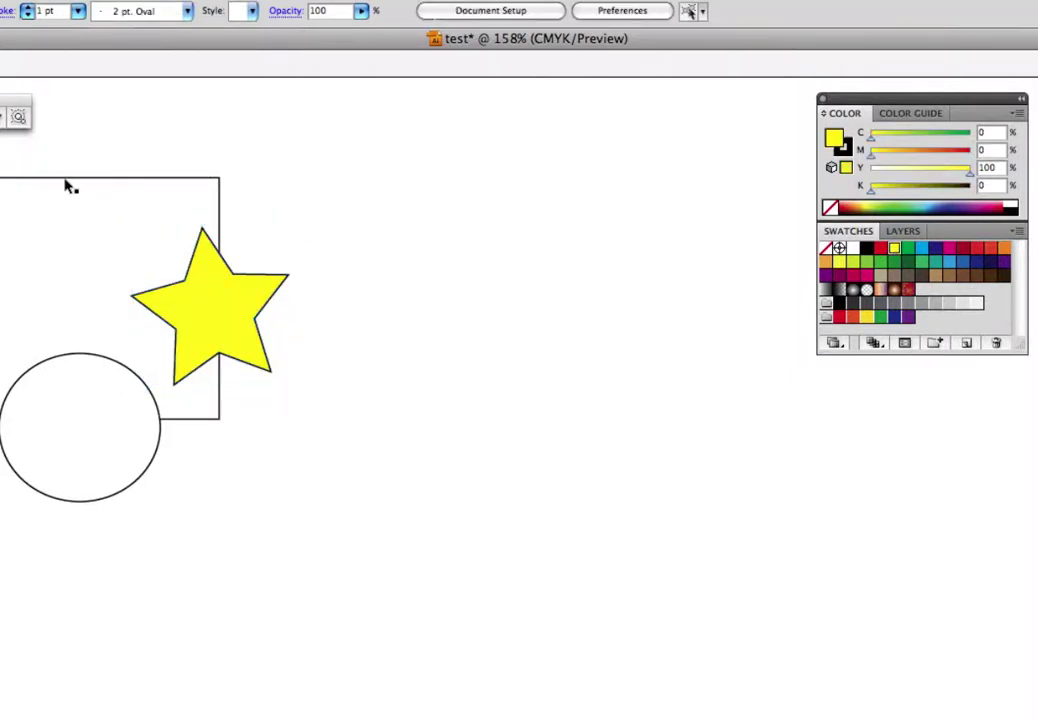
# Fill the rectangle magenta and the ellipse dark blue from the Swatches panel
pyautogui.click(65, 180)
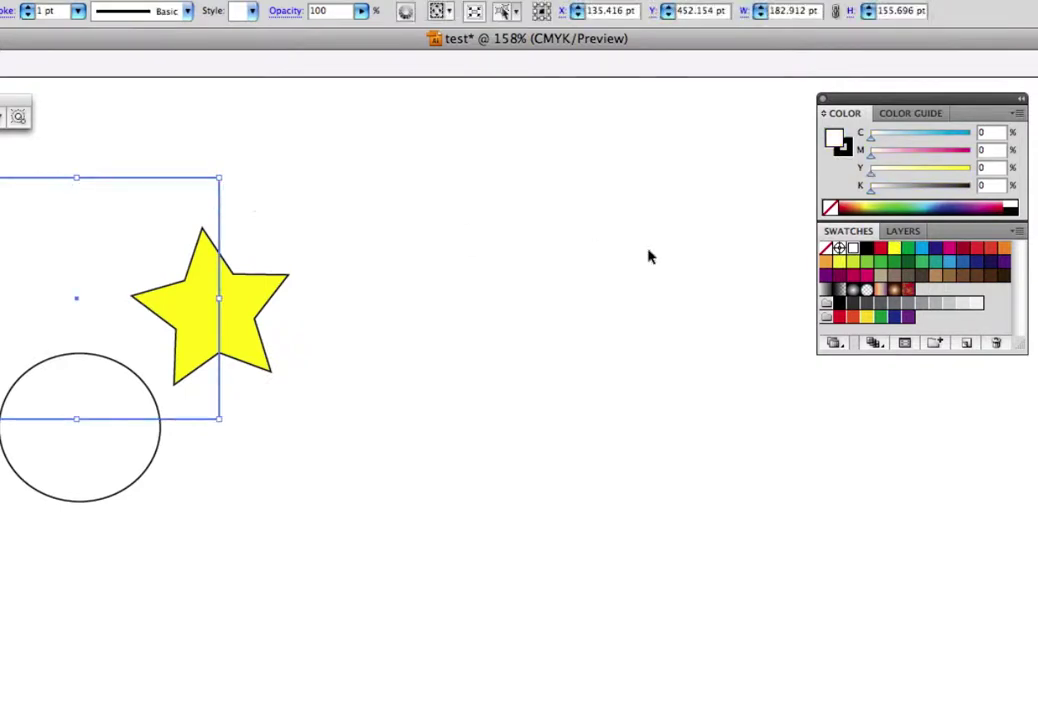
pyautogui.click(949, 248)
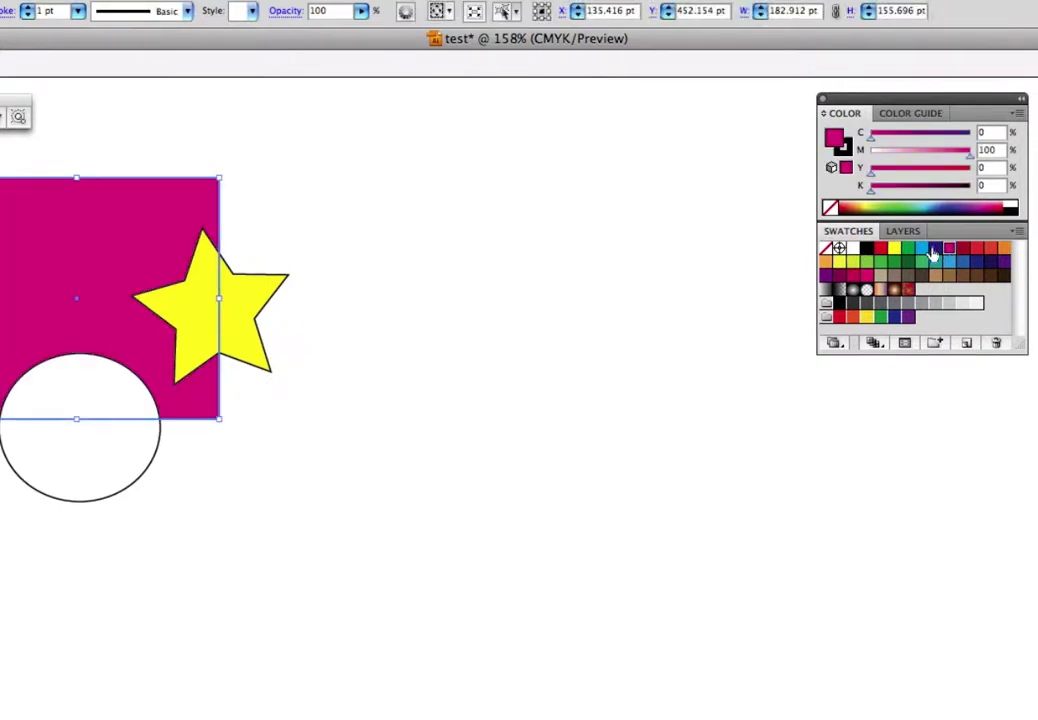
pyautogui.click(108, 504)
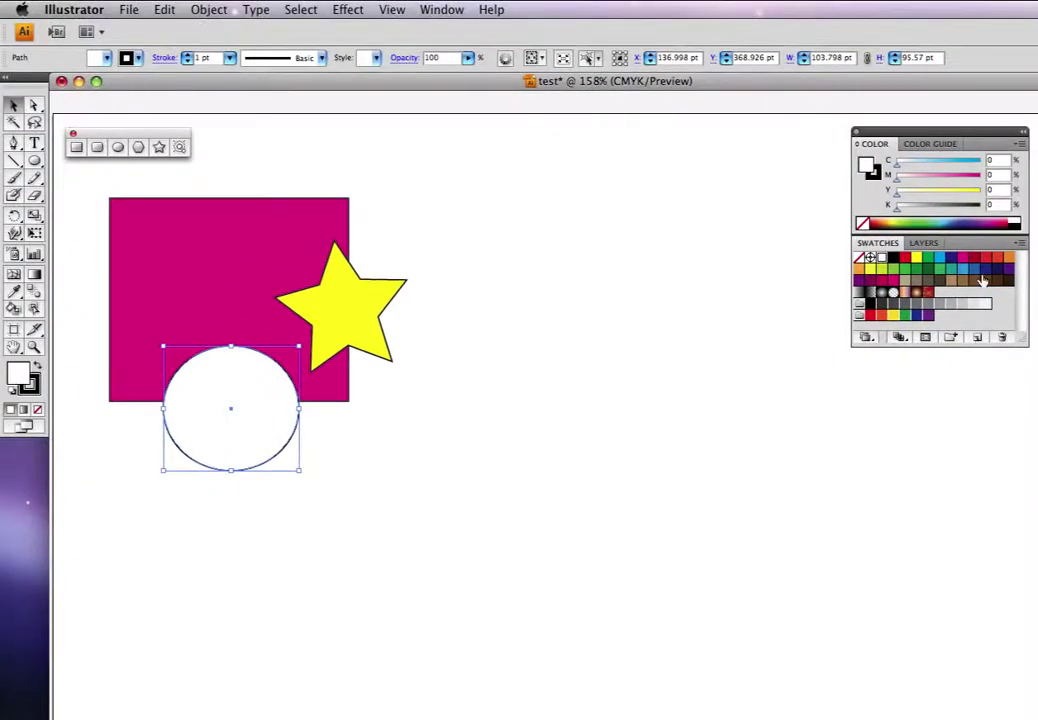
pyautogui.click(986, 270)
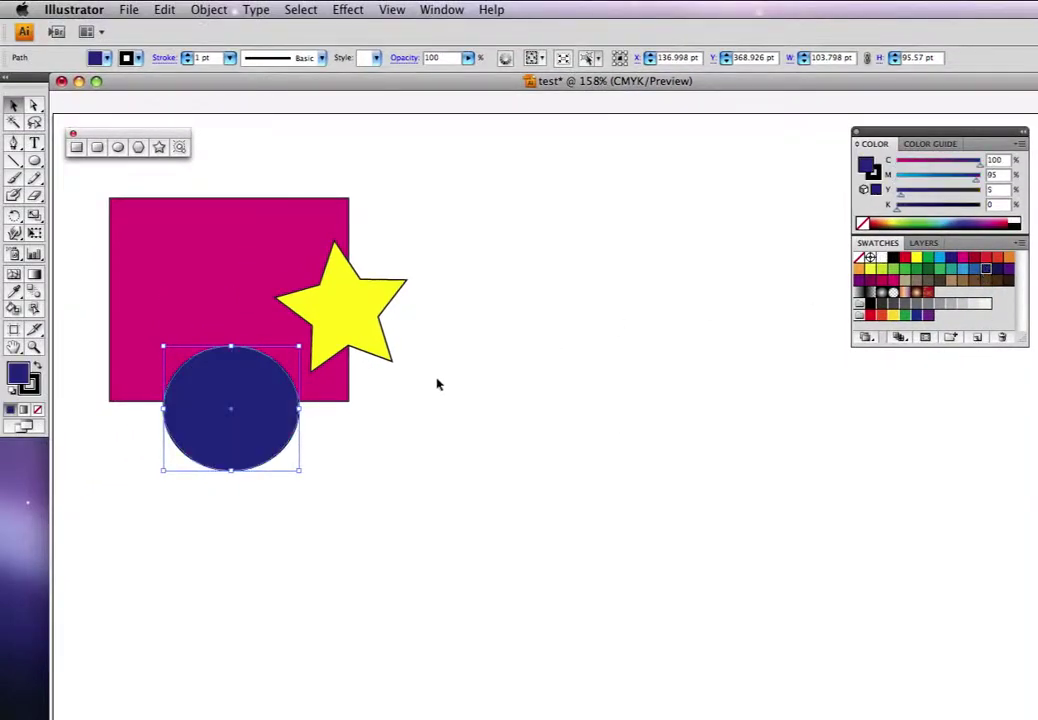
pyautogui.click(496, 392)
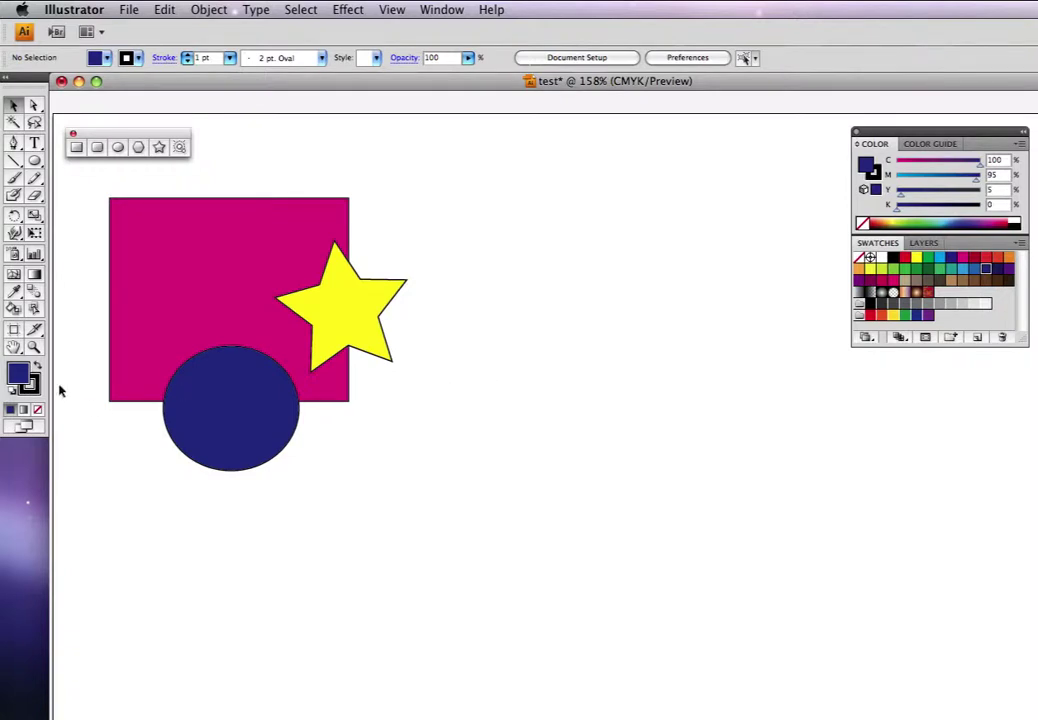
pyautogui.click(220, 280)
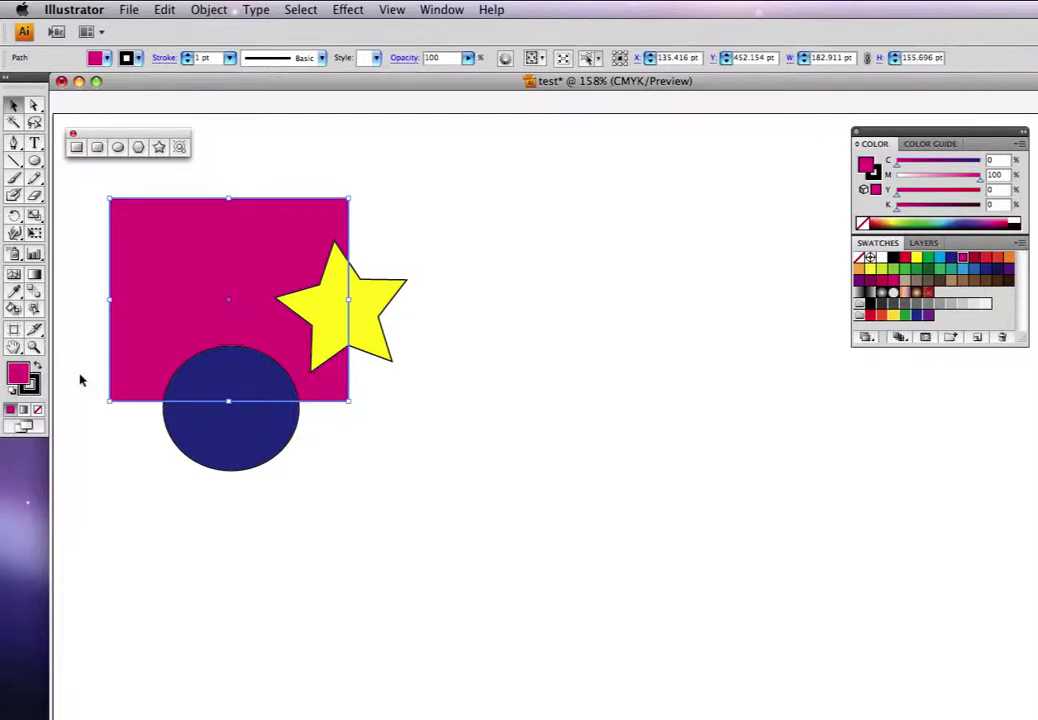
pyautogui.click(478, 316)
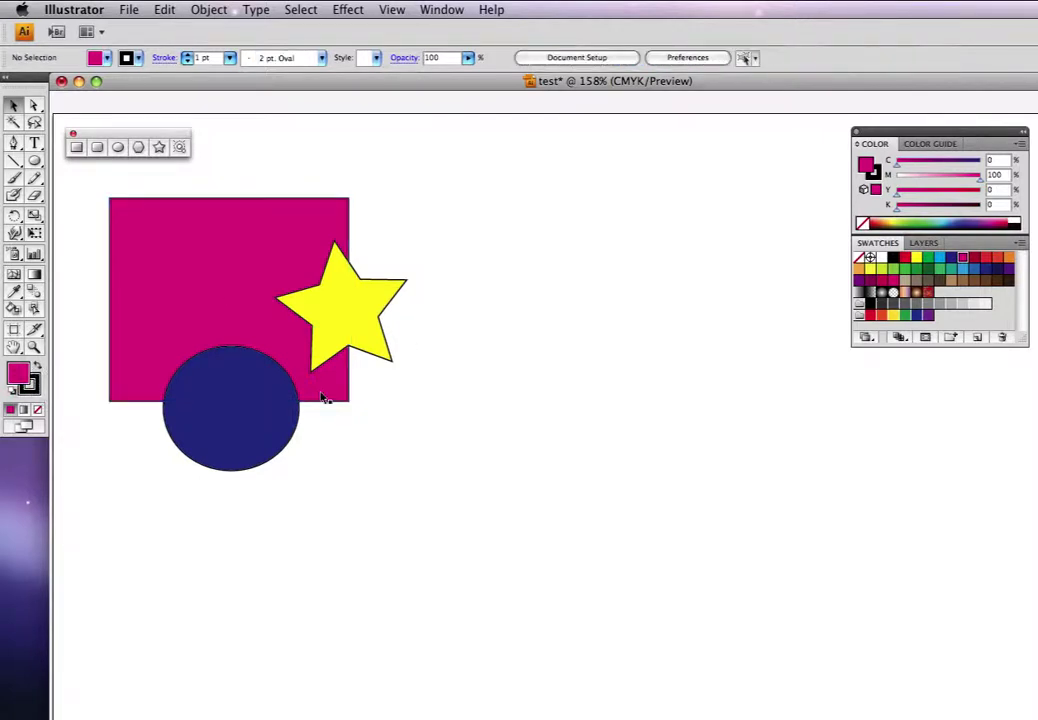
pyautogui.click(266, 440)
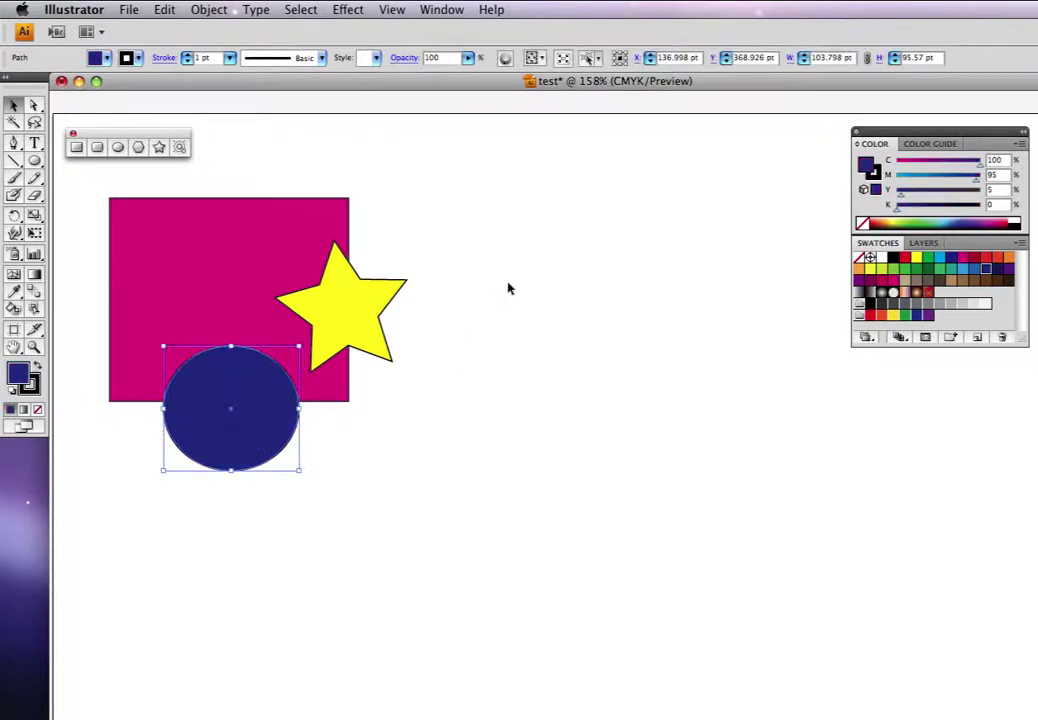
# Nudge the yellow star slightly to the right
pyautogui.click(508, 336)
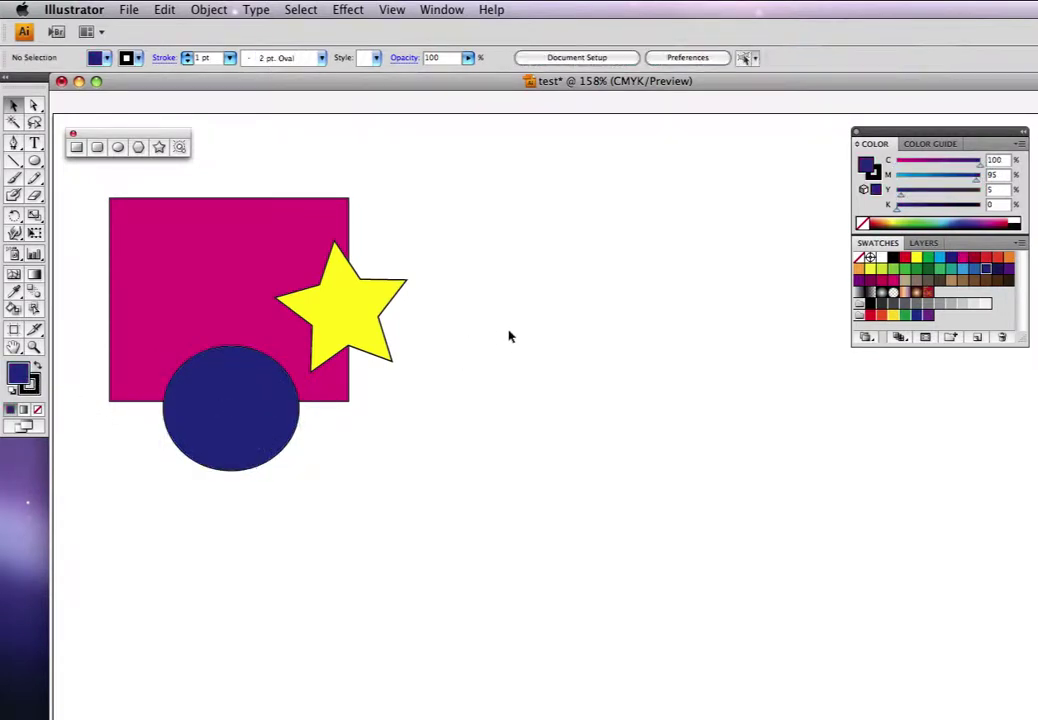
pyautogui.click(325, 262)
pyautogui.moveTo(357, 303); pyautogui.dragTo(390, 298)
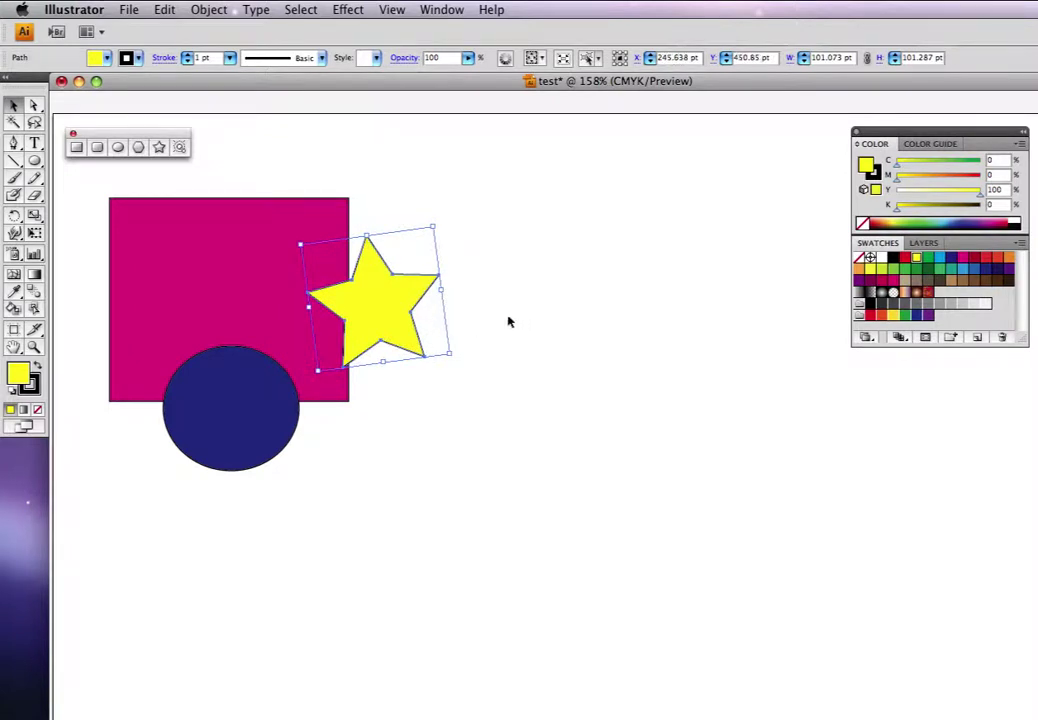
pyautogui.click(478, 315)
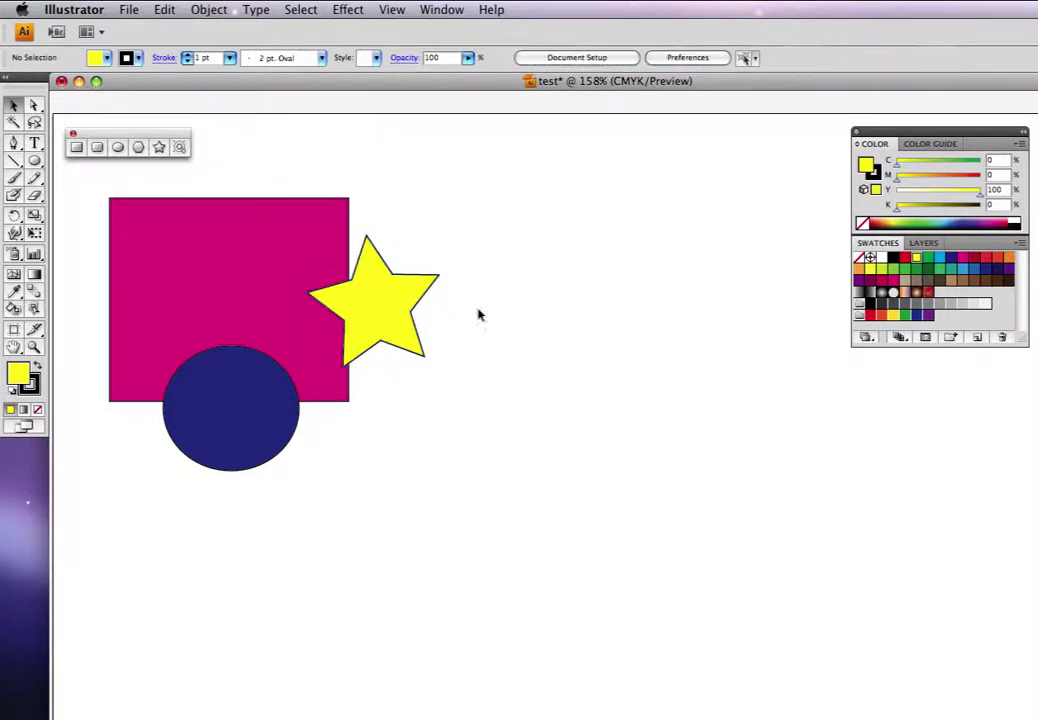
# Set the star's stroke weight to 6 pt, trying 4 pt first
pyautogui.click(399, 296)
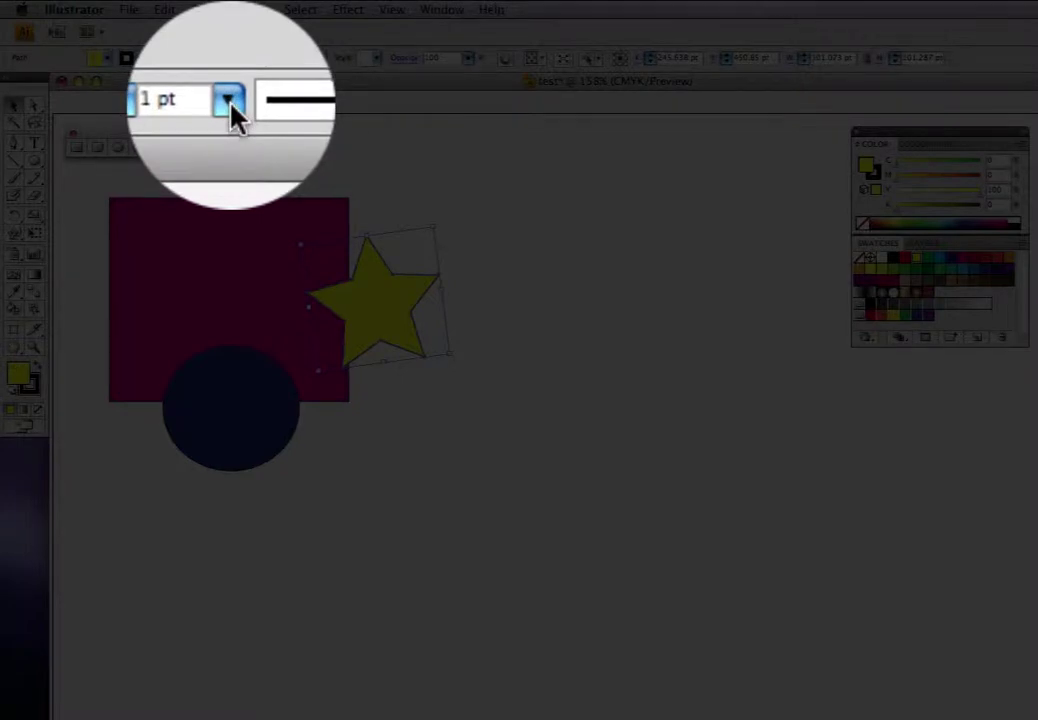
pyautogui.click(229, 57)
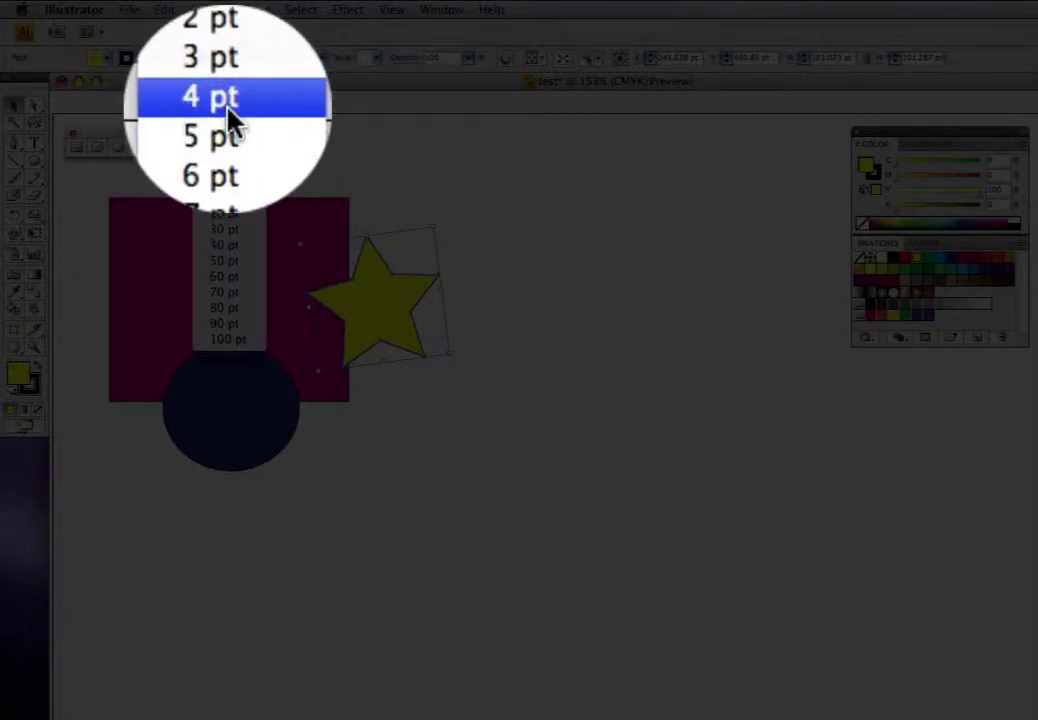
pyautogui.click(231, 120)
pyautogui.click(229, 57)
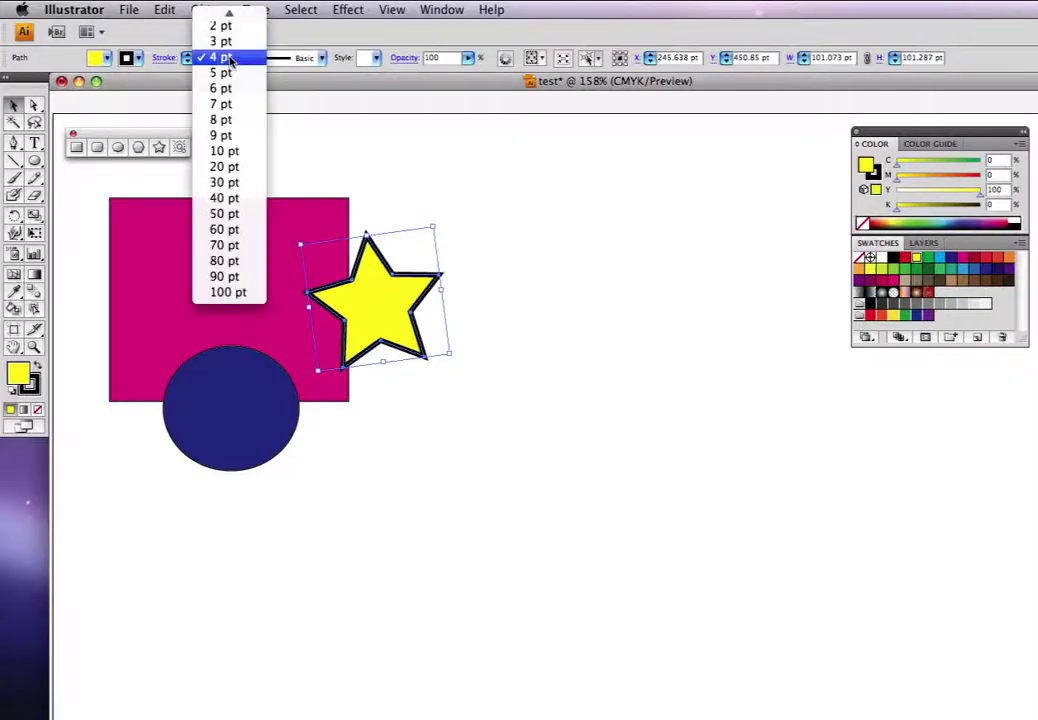
pyautogui.click(228, 89)
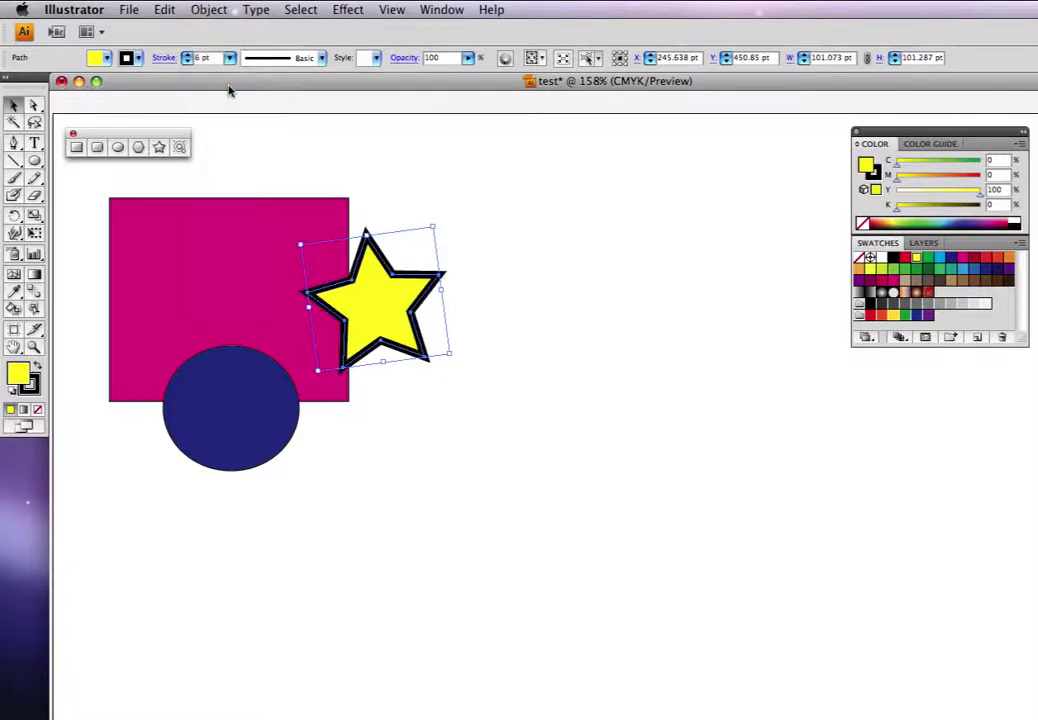
pyautogui.click(488, 252)
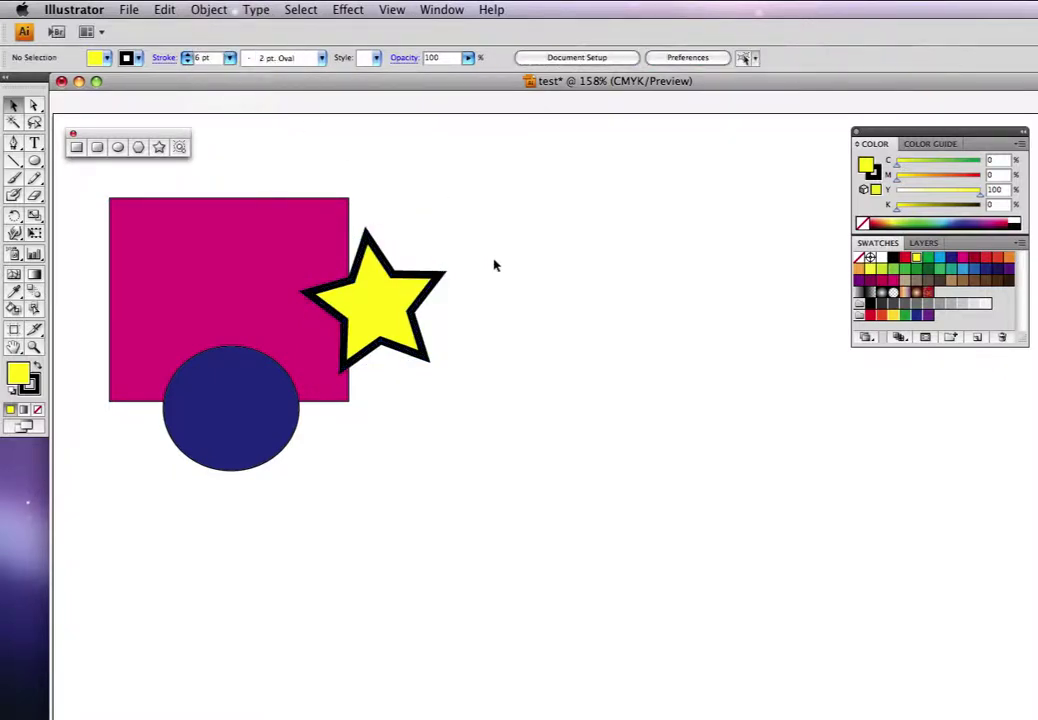
# Shift the star slightly up, keeping its yellow fill after a brief green trial
pyautogui.moveTo(385, 305); pyautogui.dragTo(383, 290)
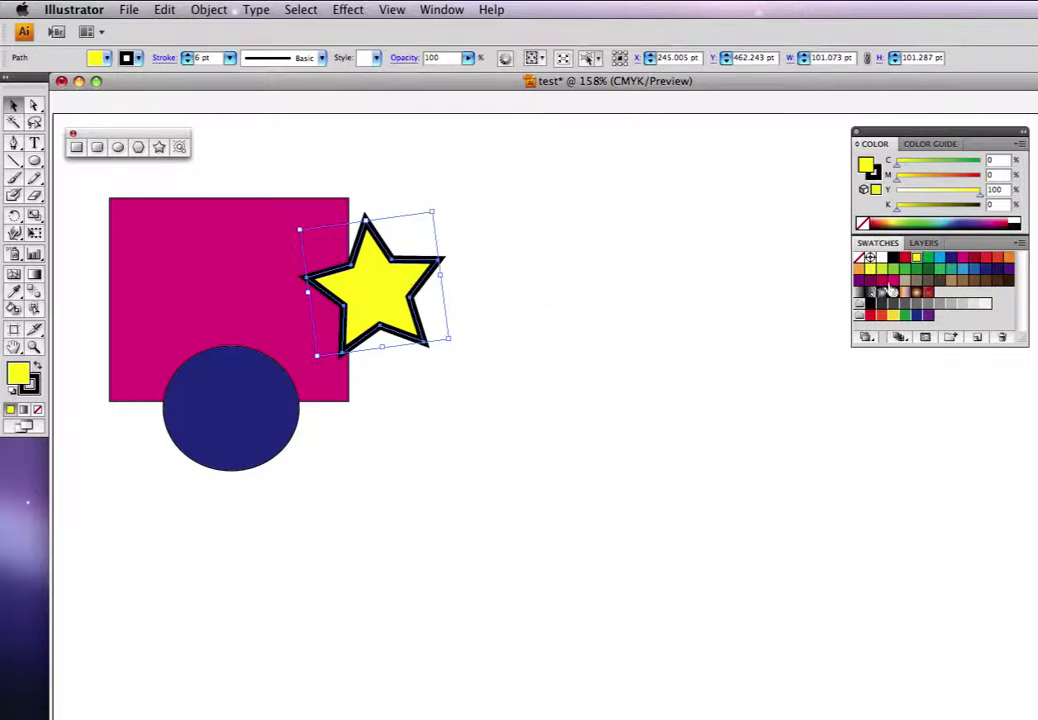
pyautogui.click(915, 270)
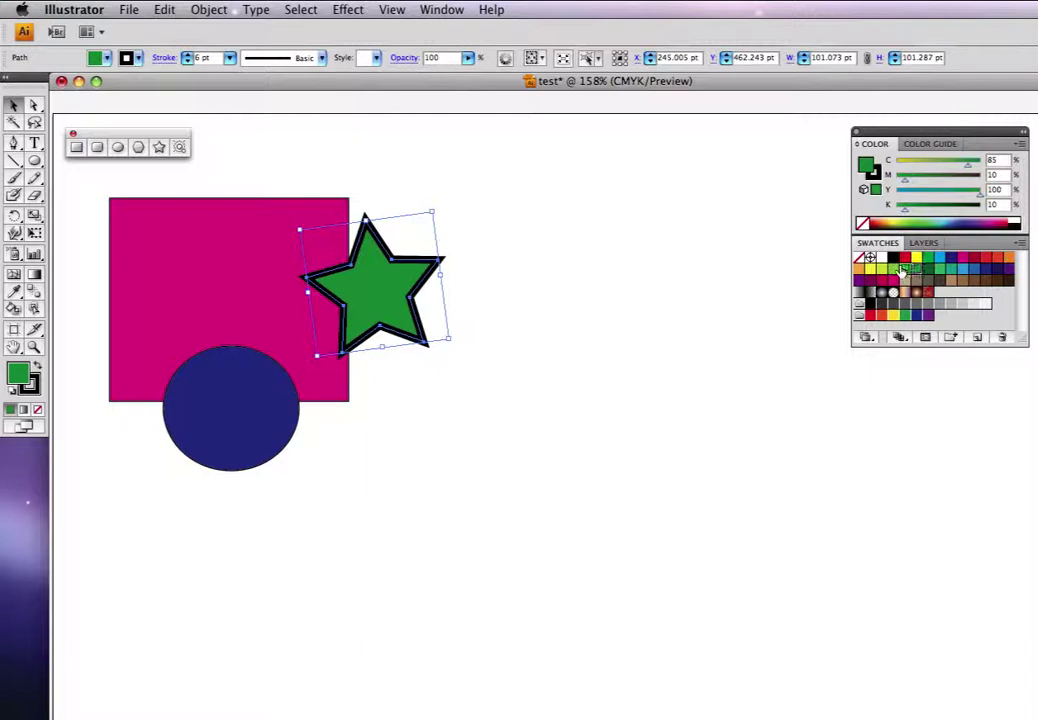
pyautogui.click(905, 269)
pyautogui.click(916, 257)
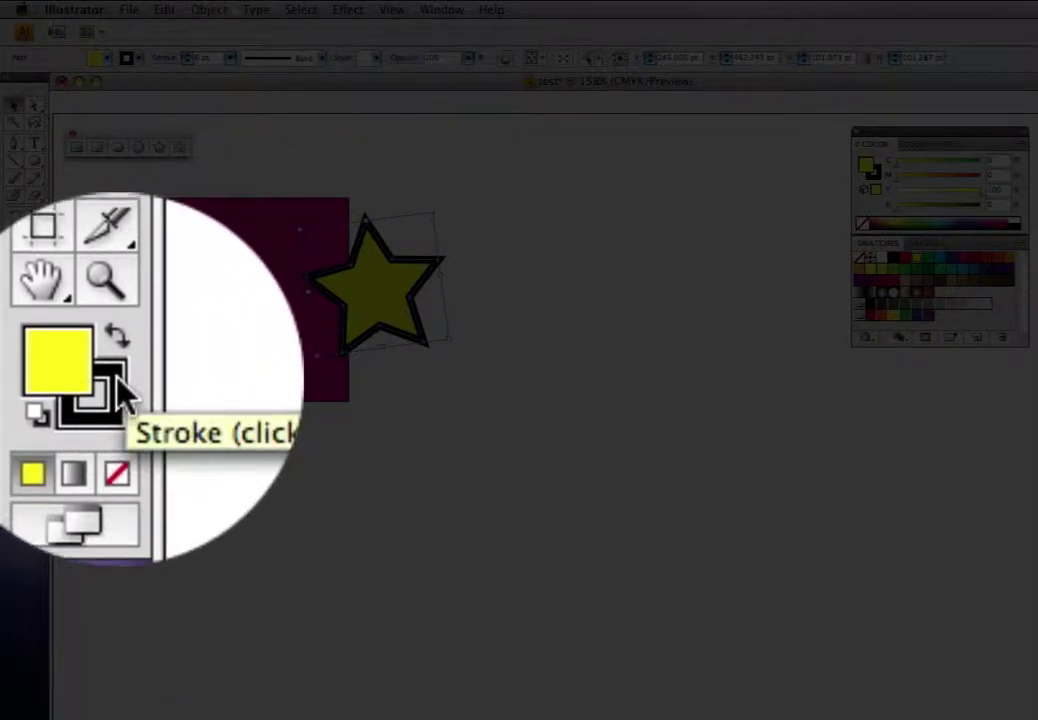
# Colour the star's outline light purple and move it right, off the rectangle
pyautogui.click(118, 393)
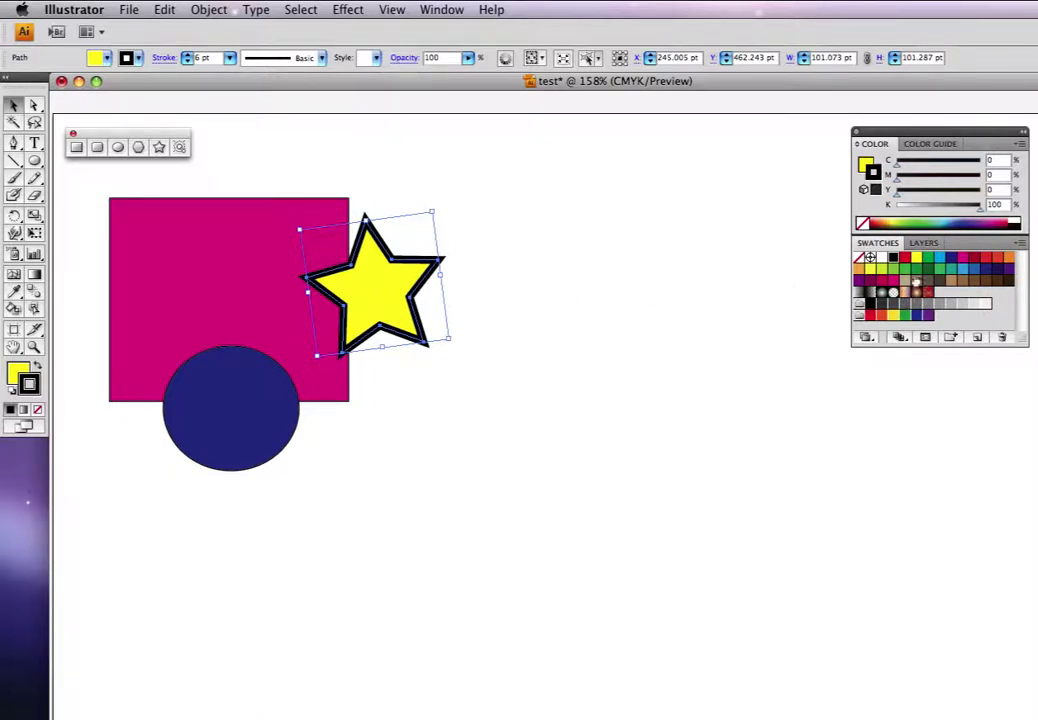
pyautogui.click(914, 270)
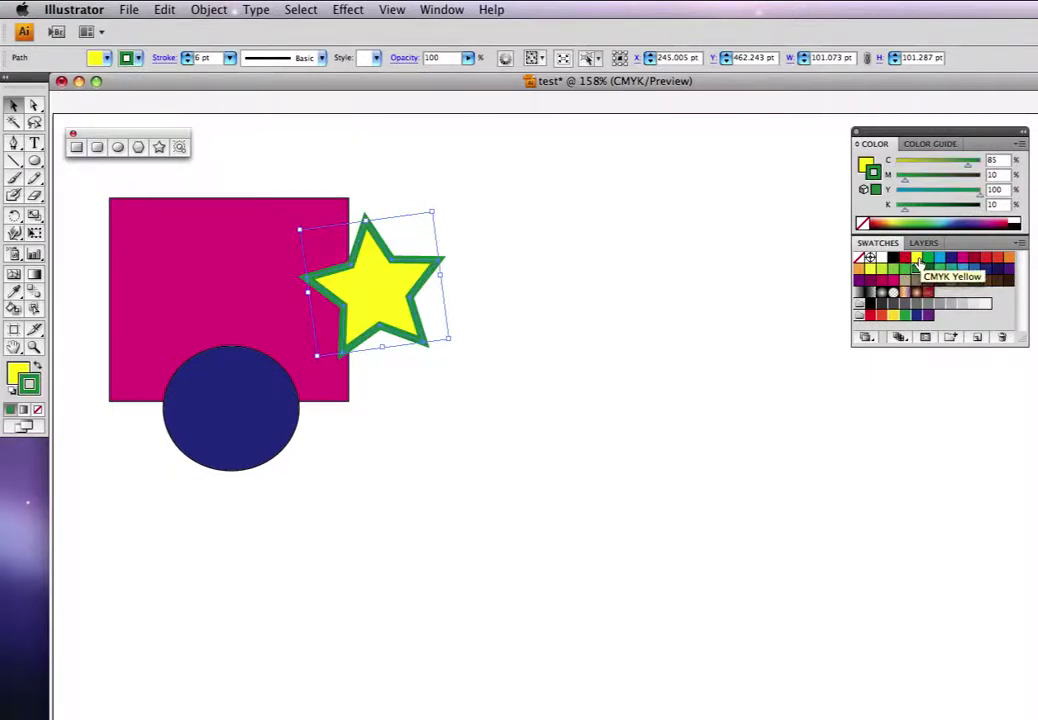
pyautogui.click(903, 283)
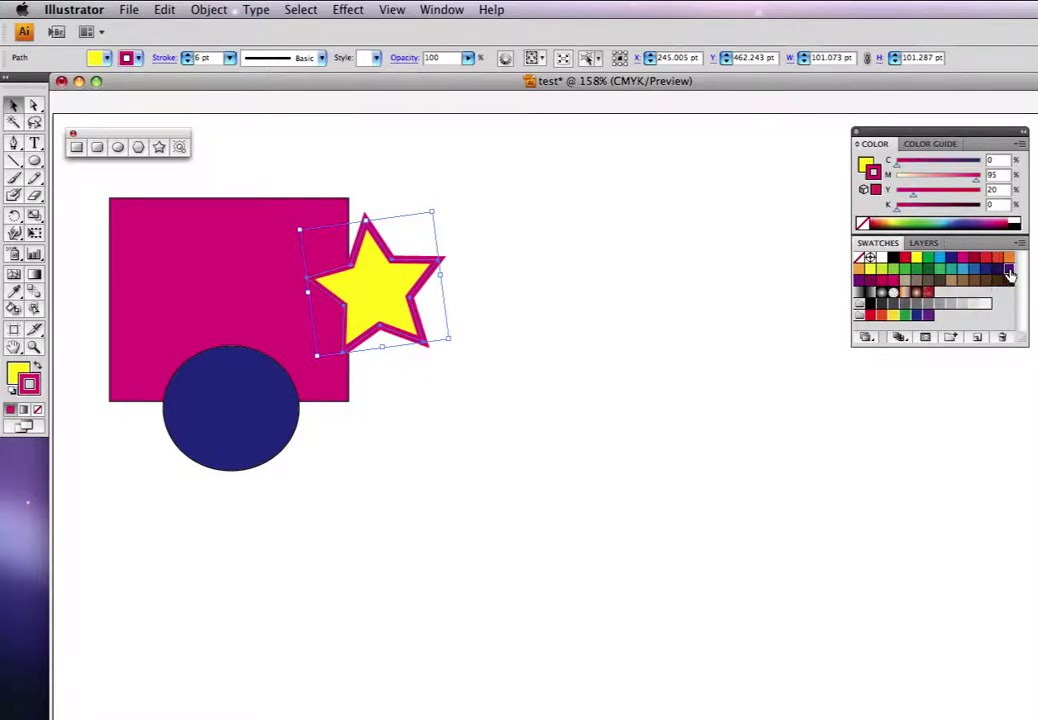
pyautogui.click(1009, 271)
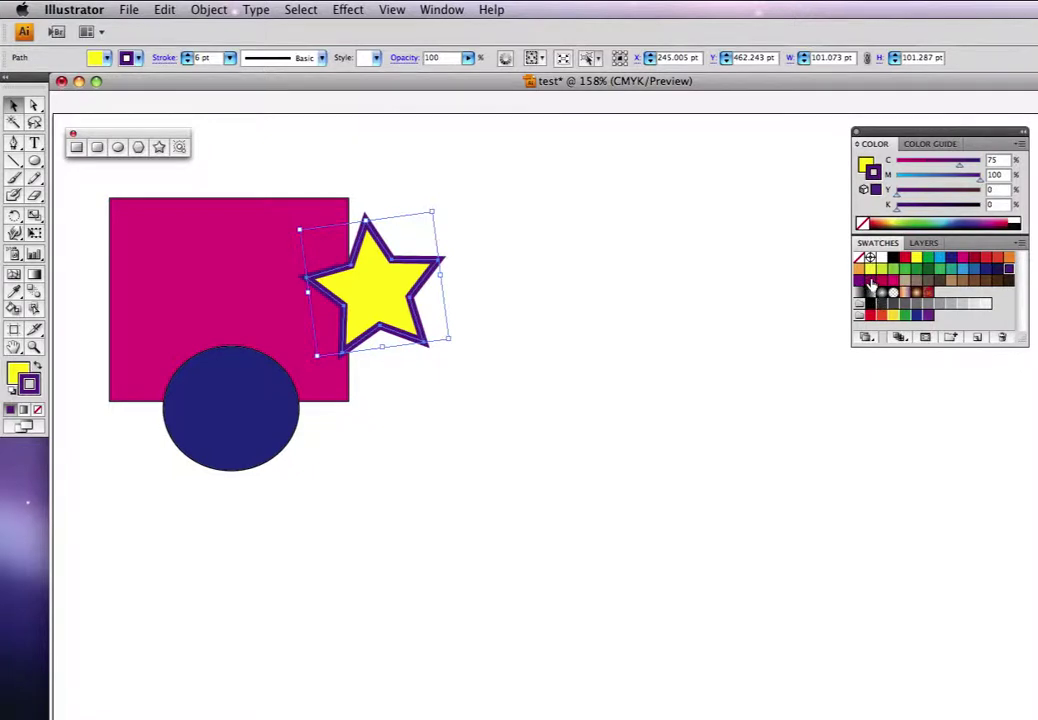
pyautogui.click(862, 285)
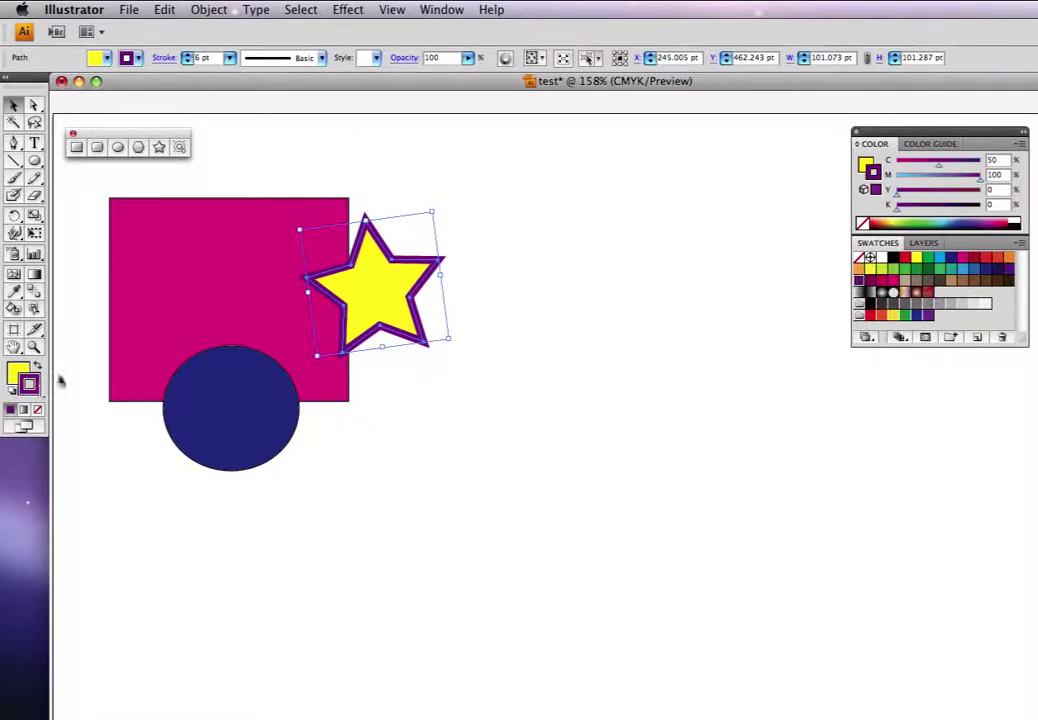
pyautogui.moveTo(404, 285); pyautogui.dragTo(464, 285)
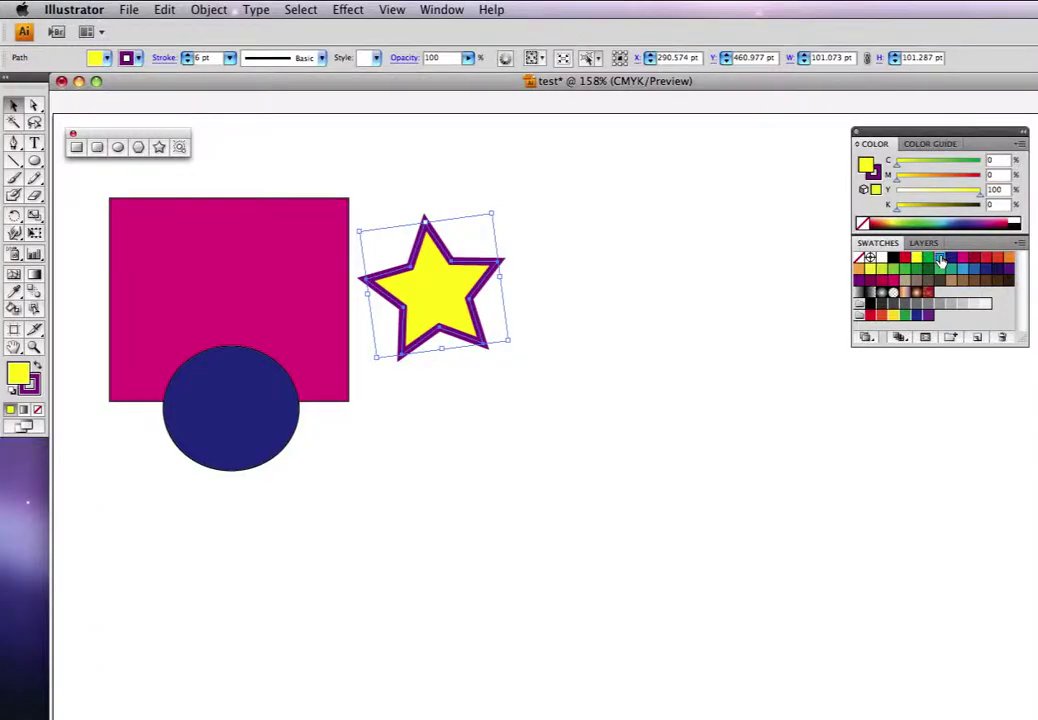
# Fill the star cyan blue with a red-orange outline and move it onto the square's right edge
pyautogui.click(939, 257)
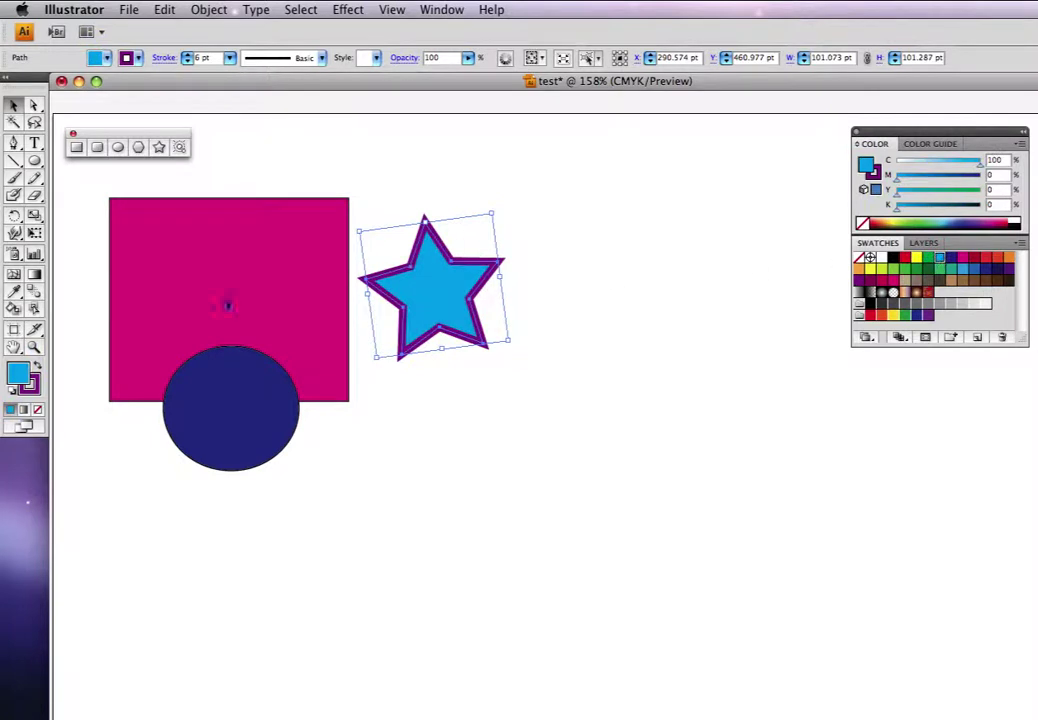
pyautogui.click(36, 382)
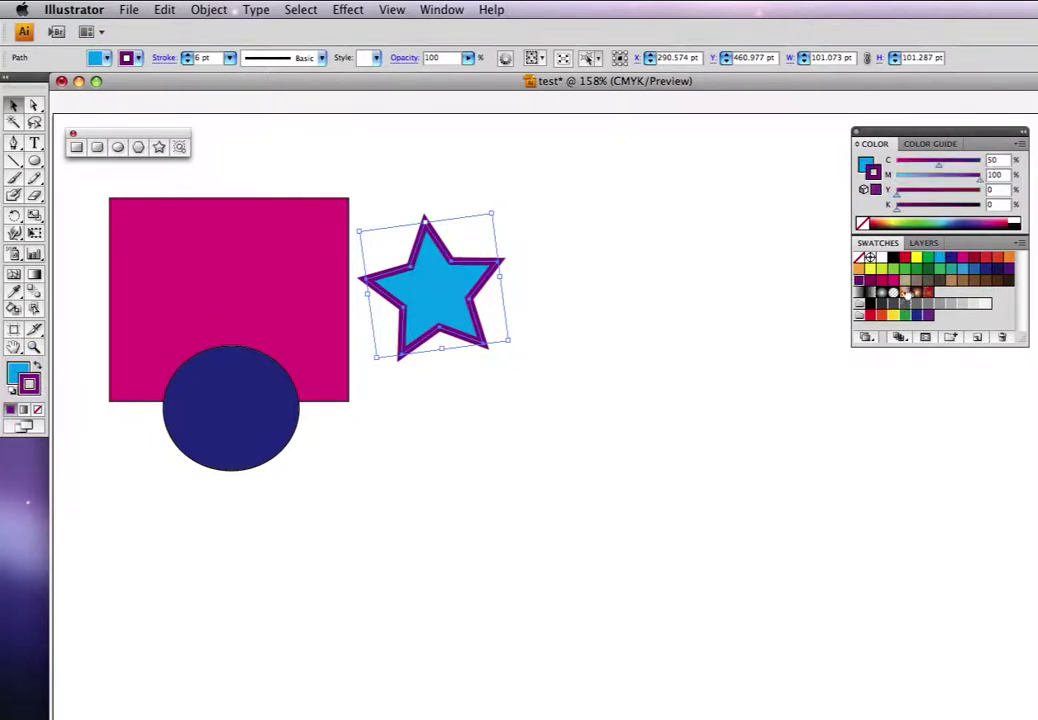
pyautogui.click(906, 271)
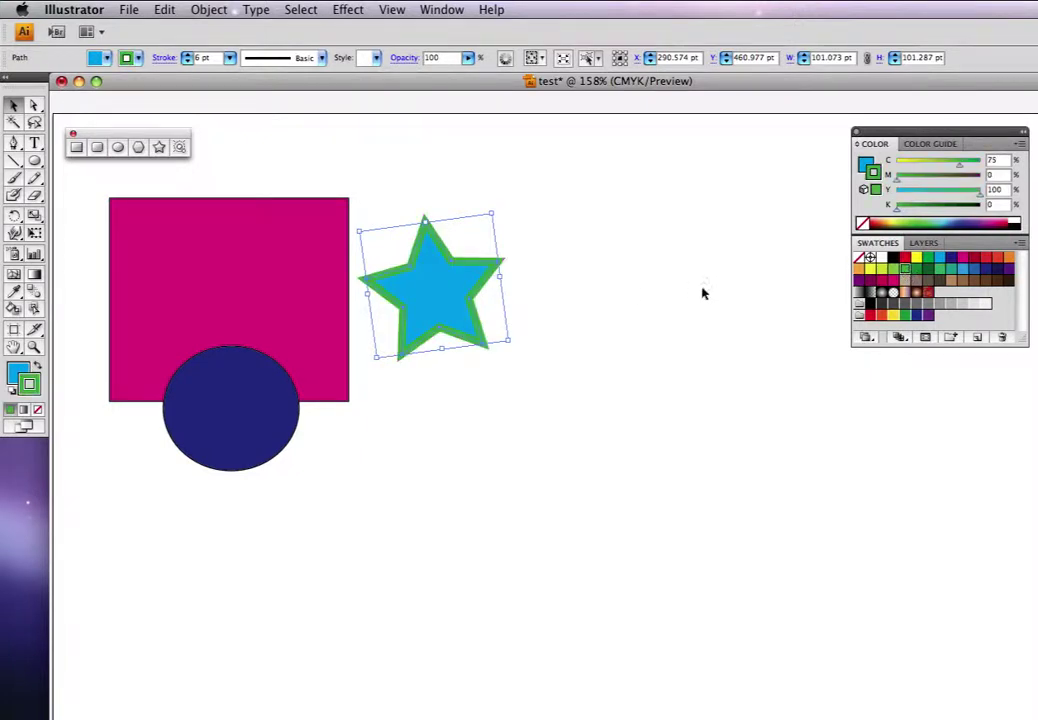
pyautogui.click(999, 271)
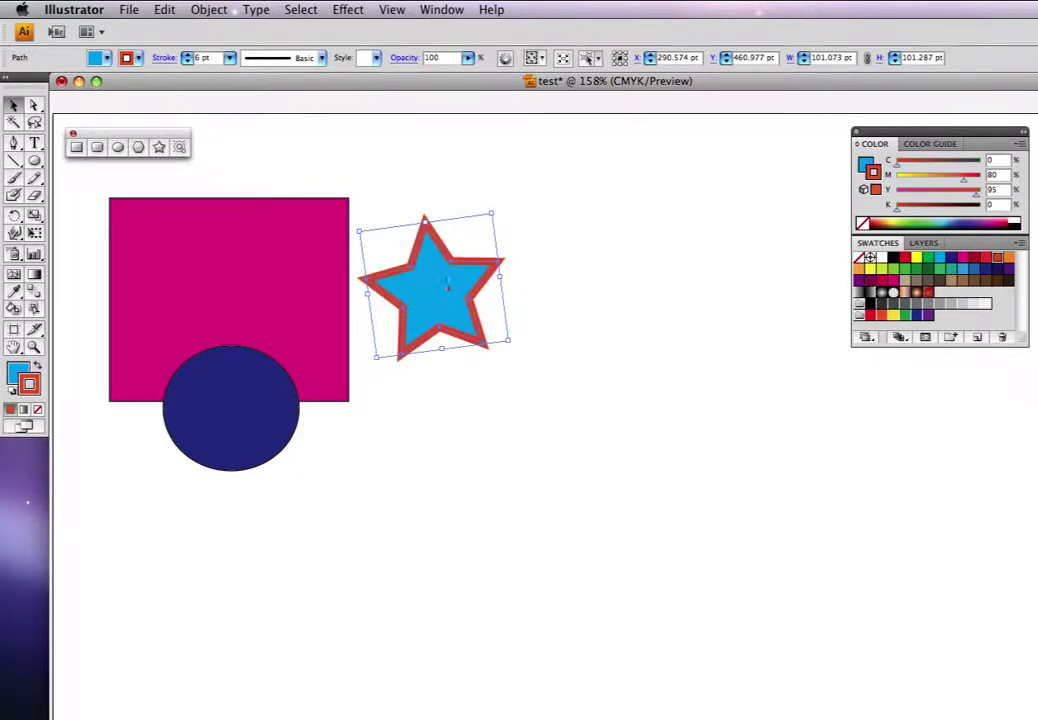
pyautogui.moveTo(447, 284); pyautogui.dragTo(417, 274)
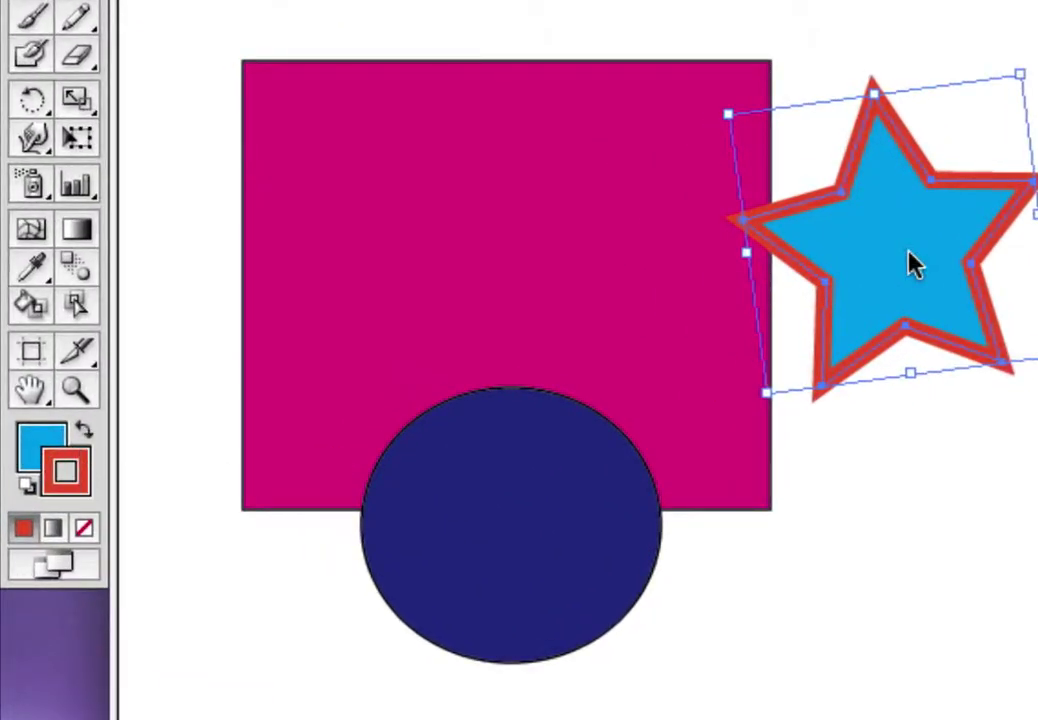
# Move the star down and right off the square, then deselect and reselect it
pyautogui.moveTo(910, 262); pyautogui.dragTo(955, 322)
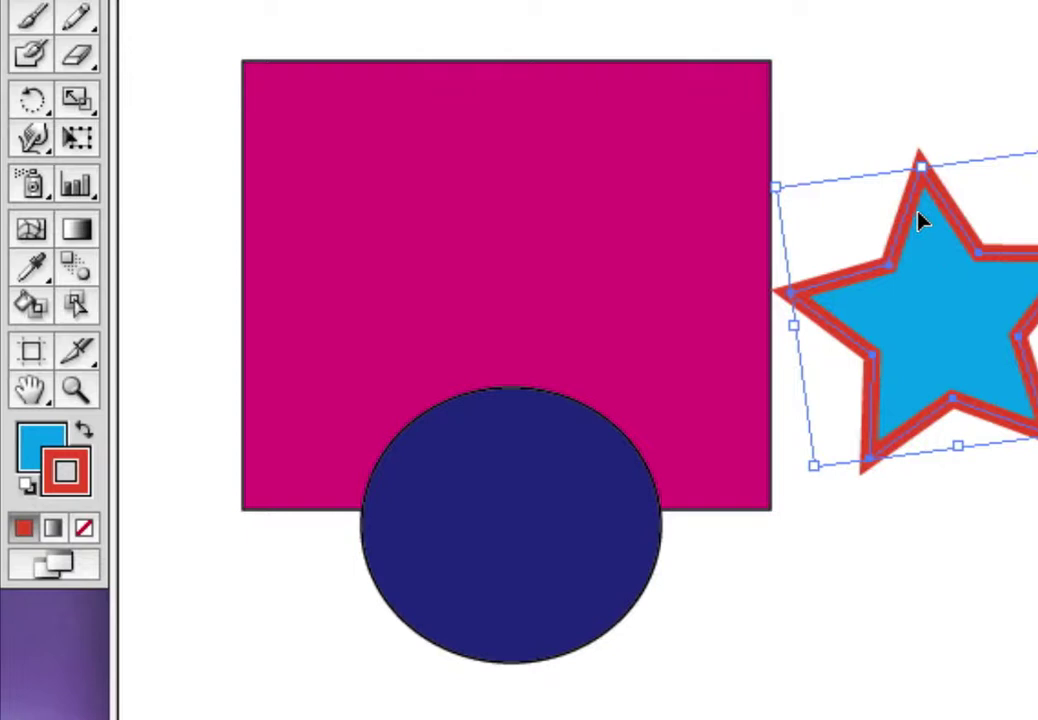
pyautogui.hotkey('ctrl', 'shift', 'a')
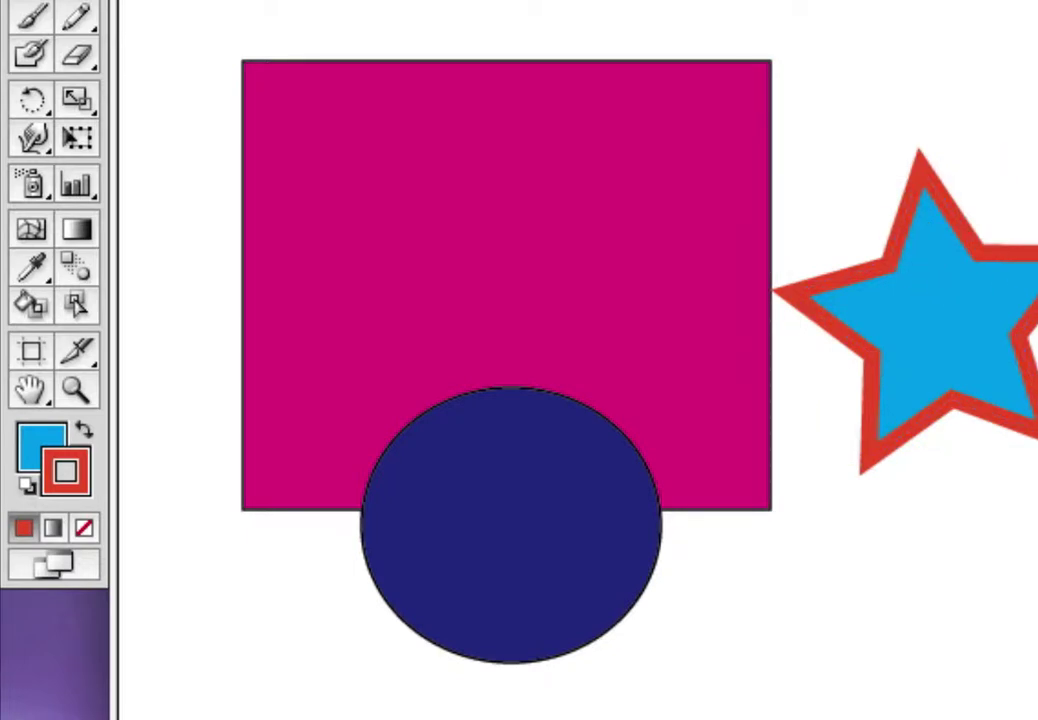
pyautogui.click(1014, 268)
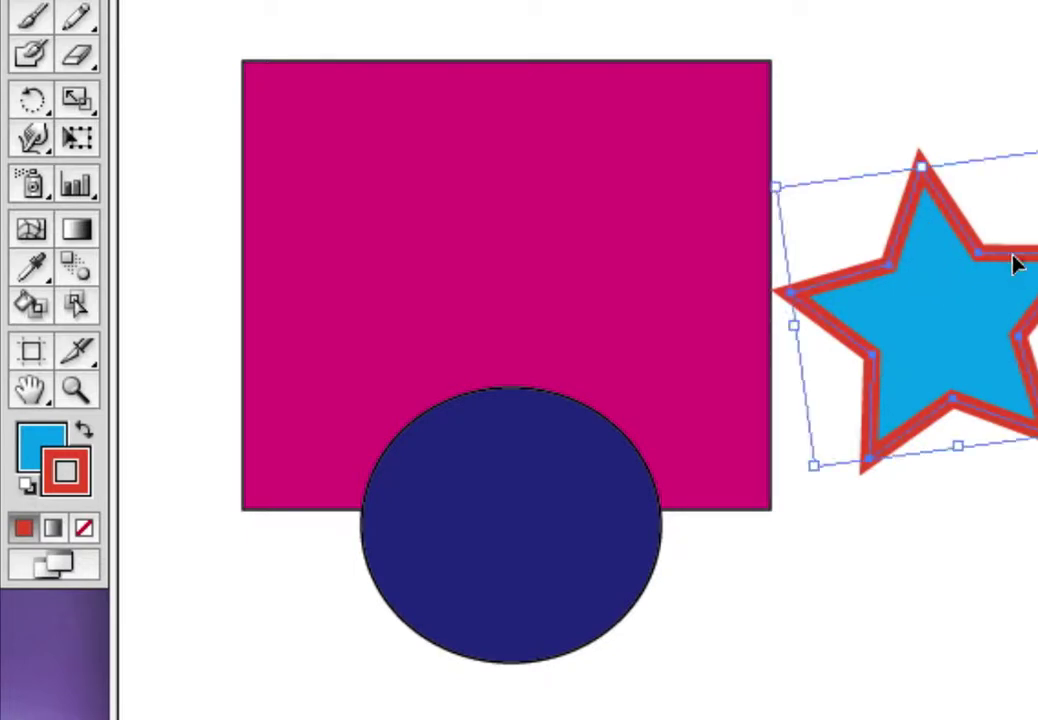
# Swap the star's colours with Swap Fill and Stroke, ending with red fill and blue outline
pyautogui.click(85, 432)
pyautogui.click(85, 434)
pyautogui.click(85, 434)
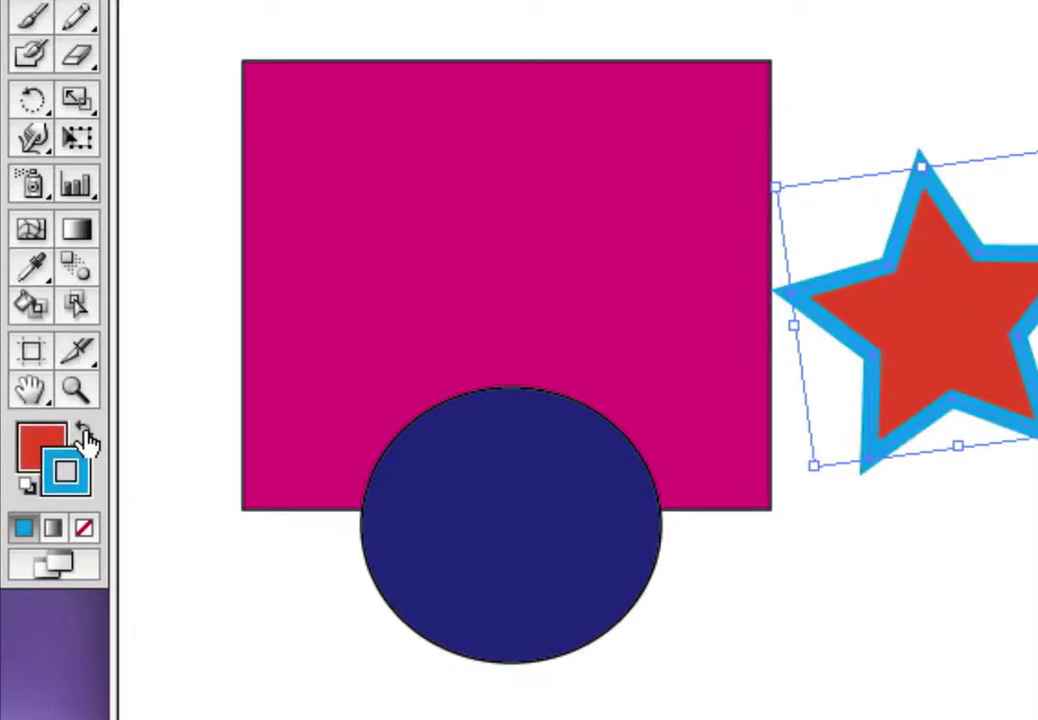
pyautogui.click(85, 434)
pyautogui.click(85, 434)
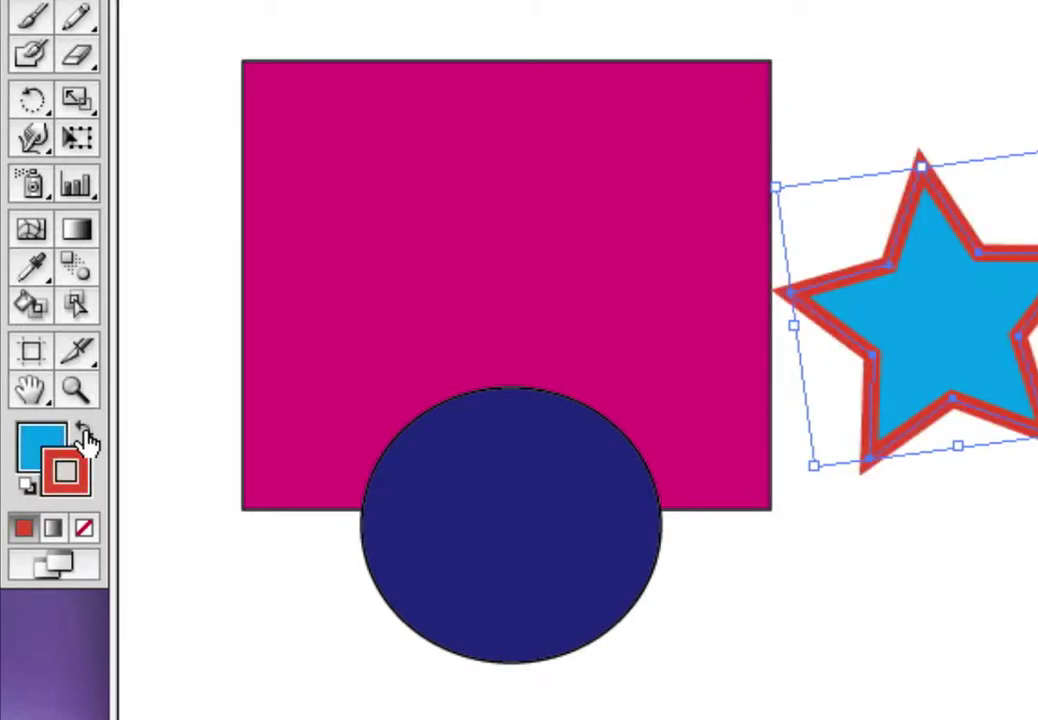
pyautogui.click(85, 434)
pyautogui.click(85, 434)
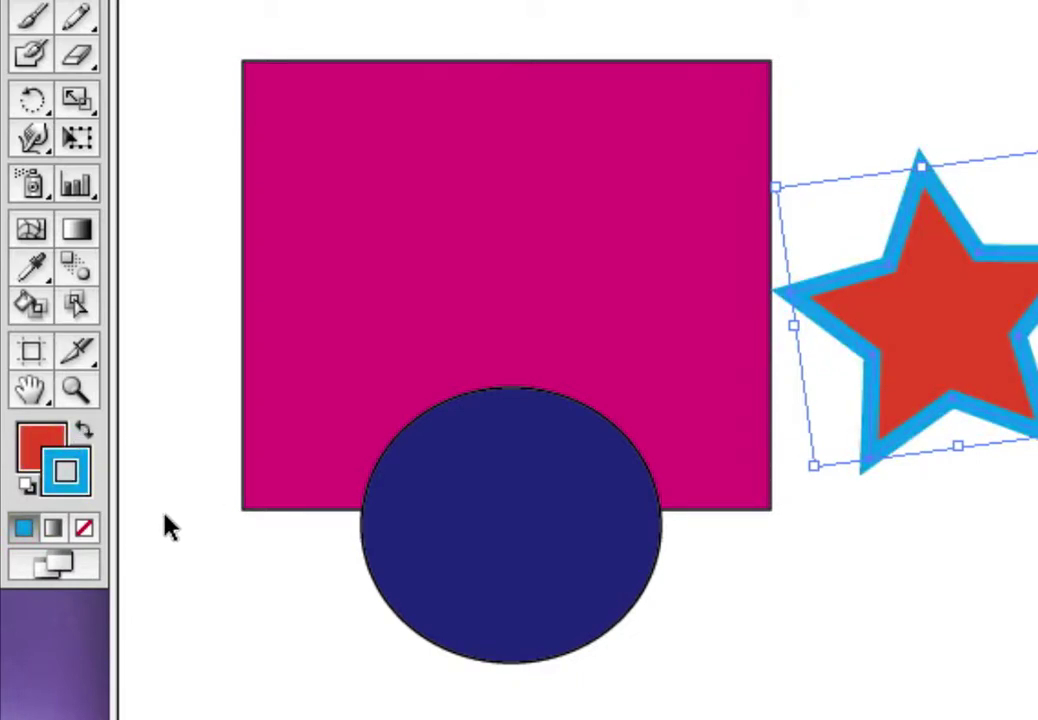
# Apply Default Fill and Stroke to the star (white fill, black outline) and reselect it
pyautogui.click(26, 490)
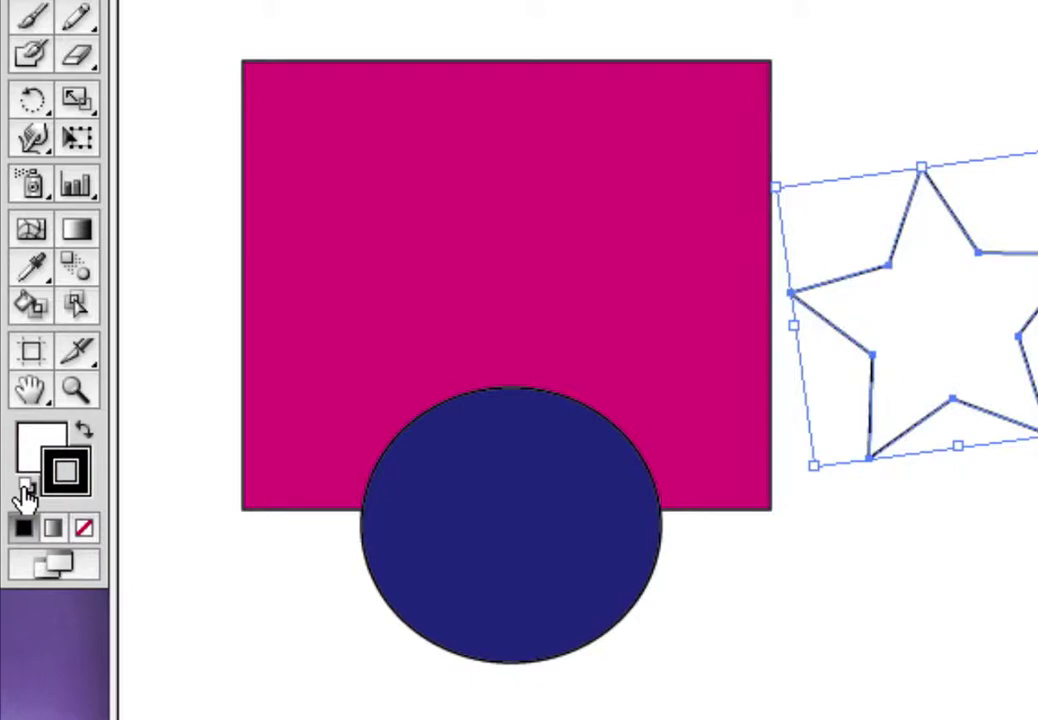
pyautogui.click(716, 595)
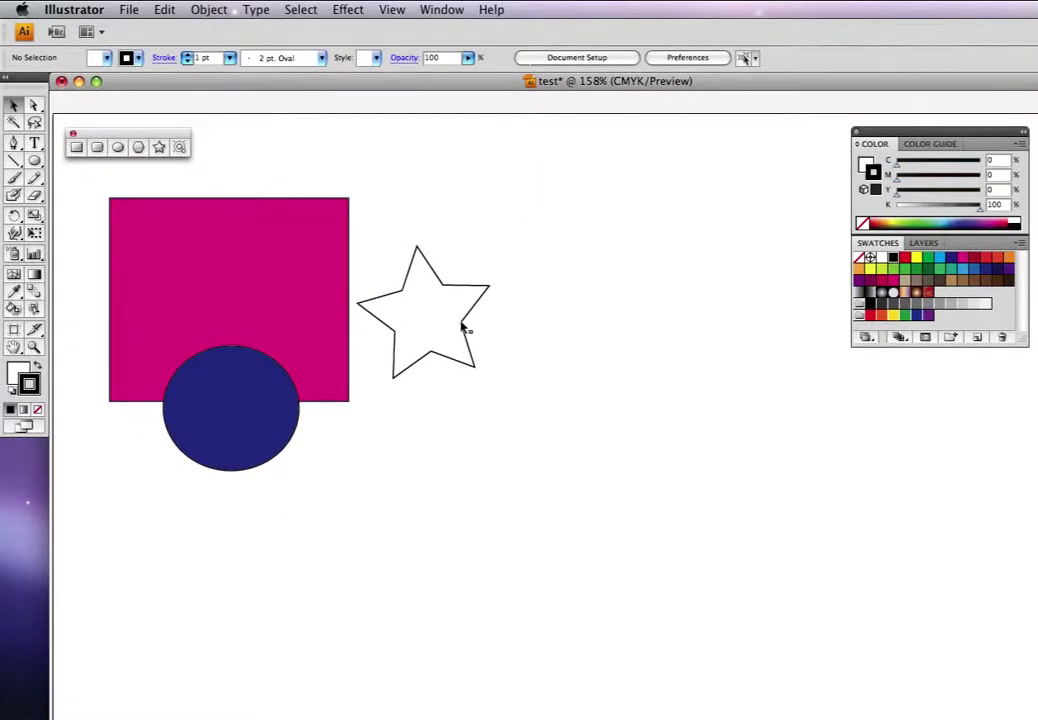
pyautogui.click(463, 327)
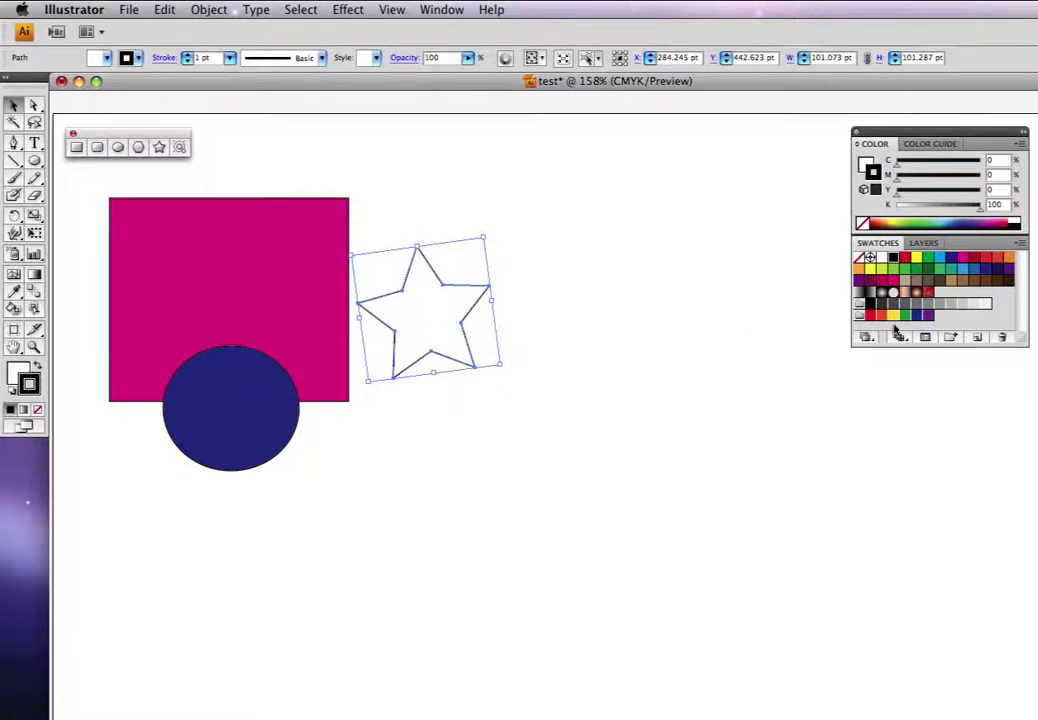
# Colour the star with a yellow fill and a dark blue outline
pyautogui.click(916, 258)
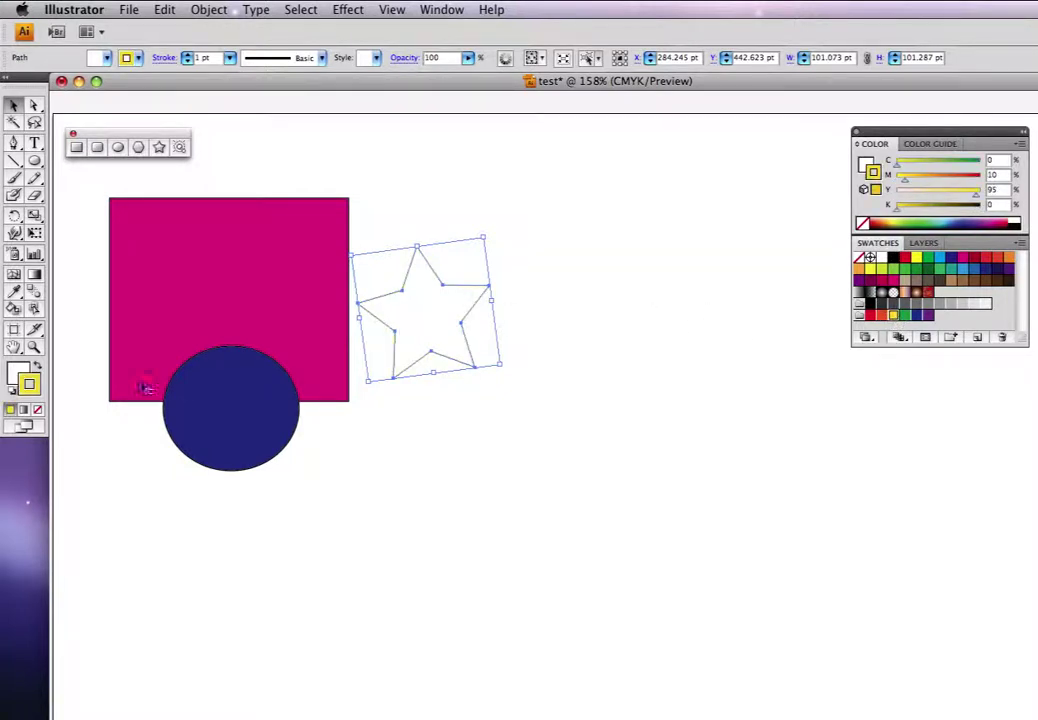
pyautogui.click(37, 369)
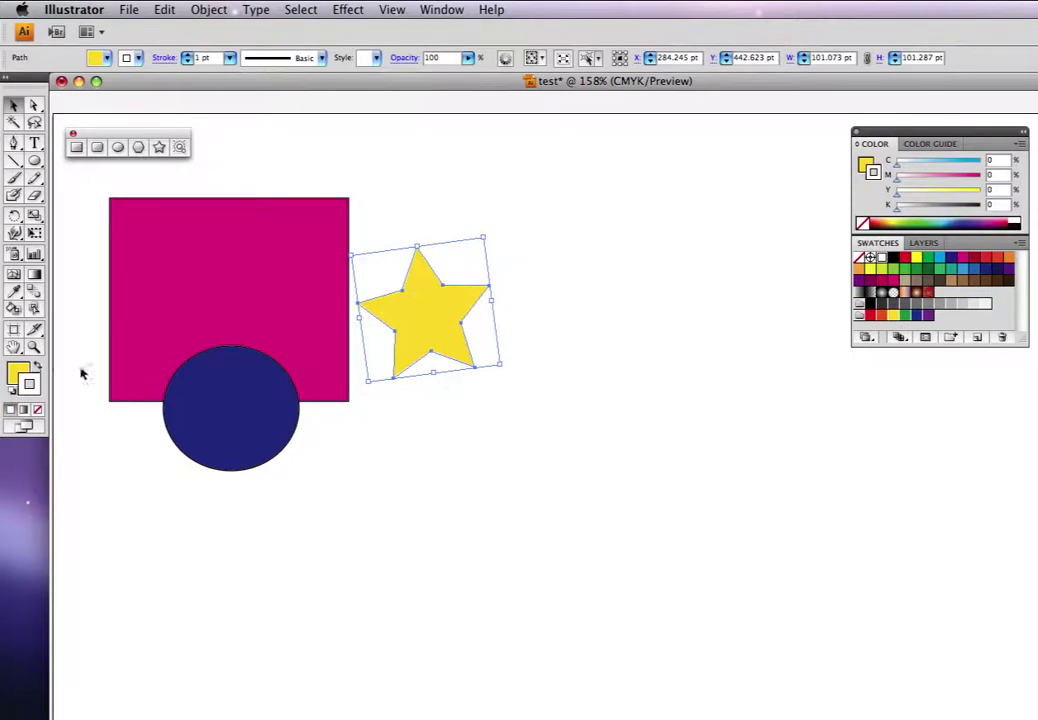
pyautogui.click(17, 373)
pyautogui.click(19, 375)
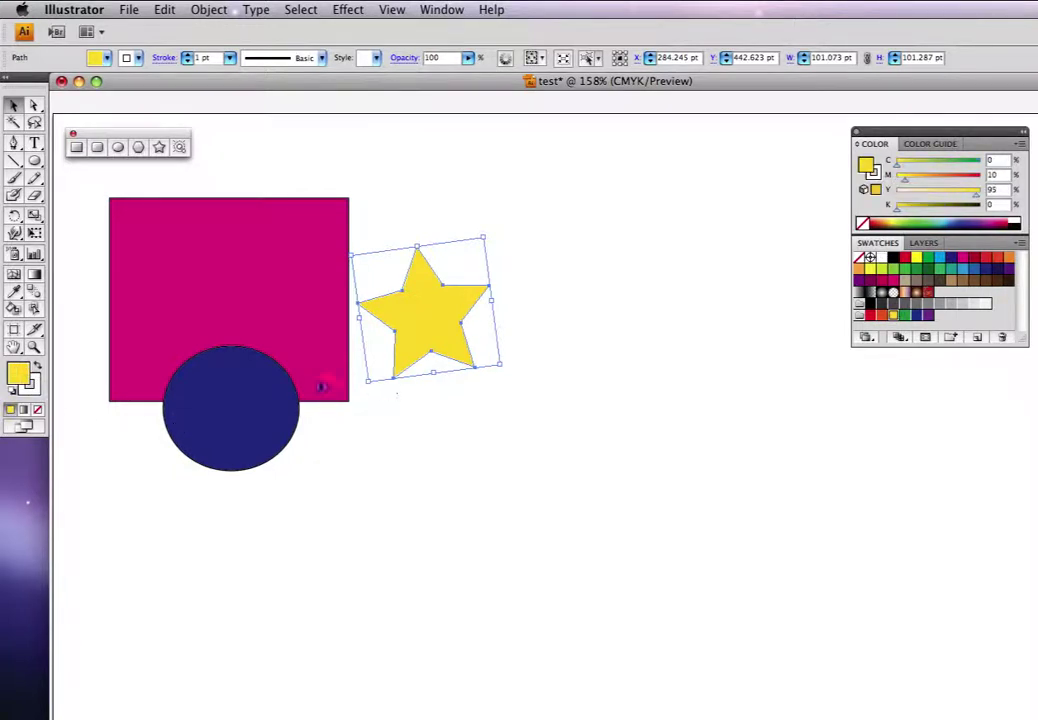
pyautogui.click(33, 382)
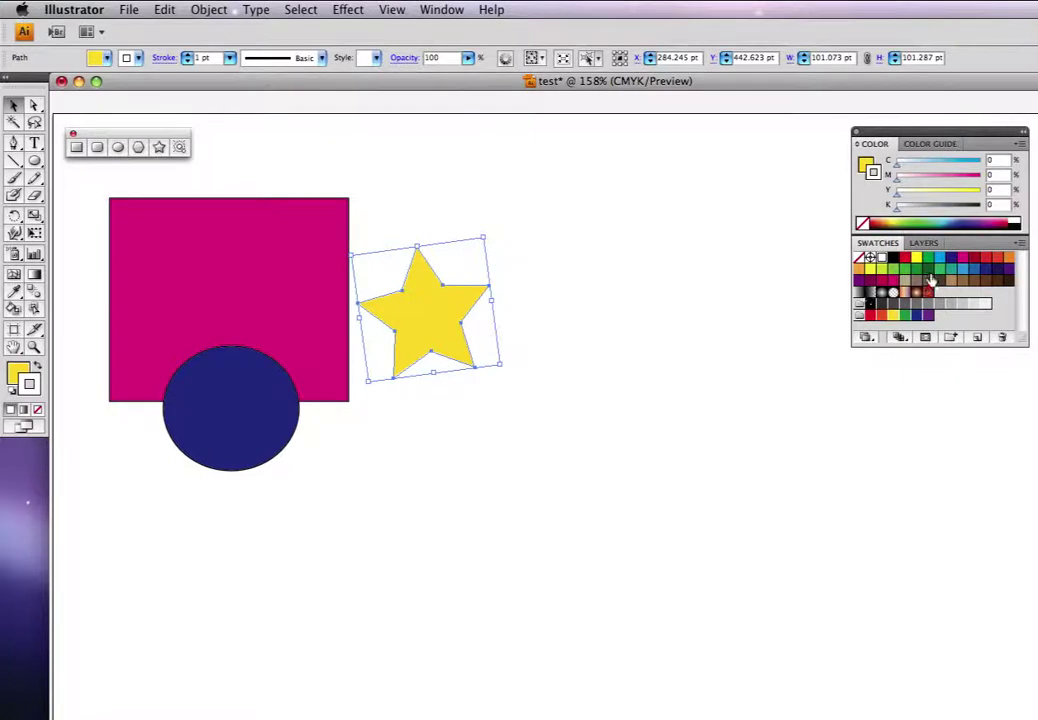
pyautogui.click(953, 261)
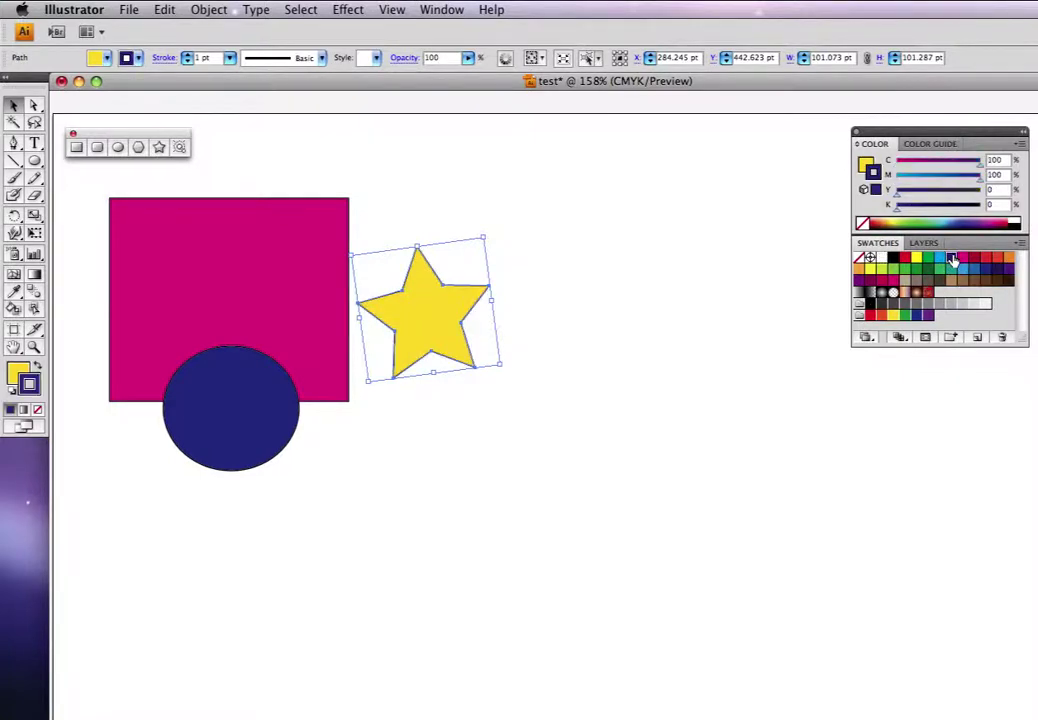
# Set the star's outline weight to 5 pt and deselect it
pyautogui.click(229, 57)
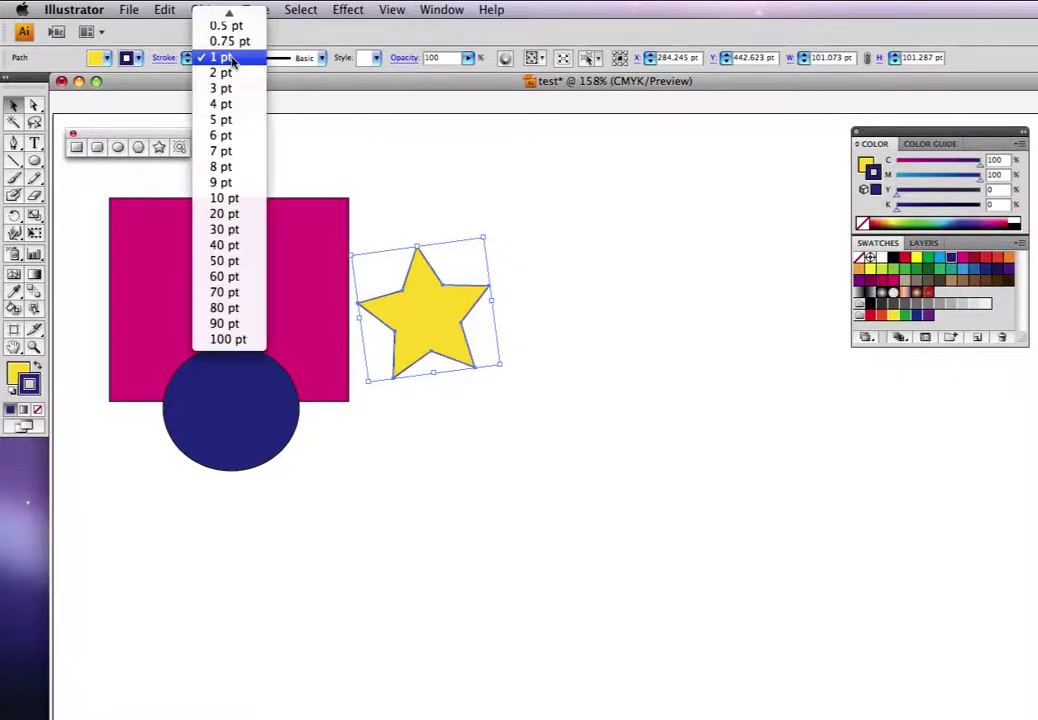
pyautogui.click(221, 120)
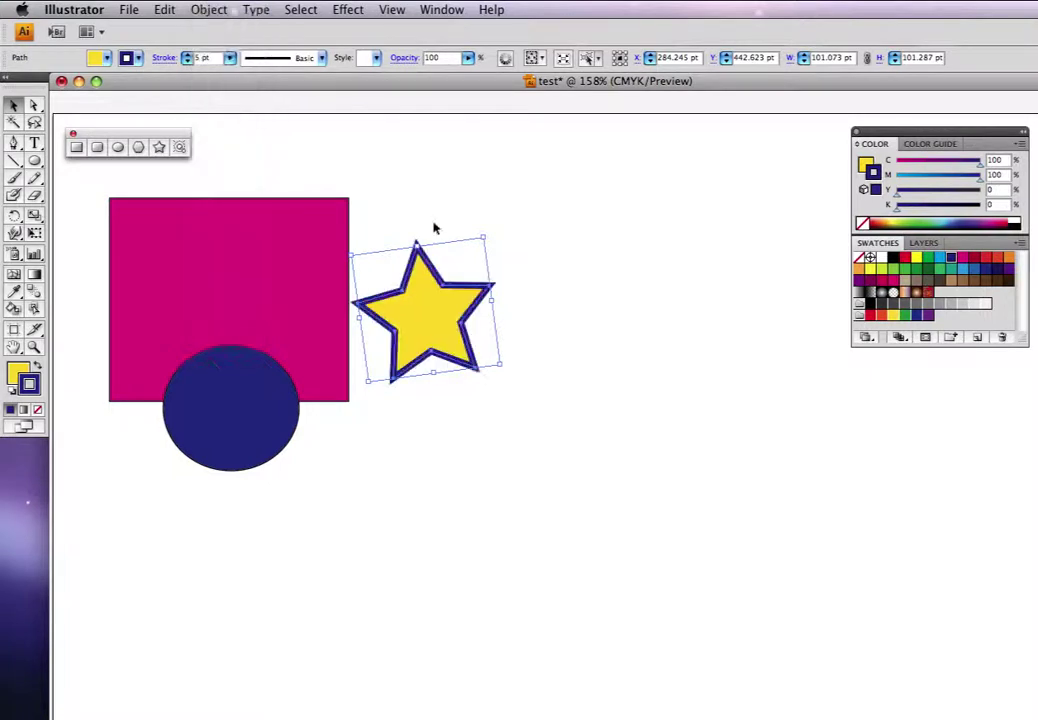
pyautogui.click(472, 421)
# Drag the star left onto the magenta square's top-right corner, leaving fill as the active colour
pyautogui.moveTo(452, 320); pyautogui.dragTo(354, 300)
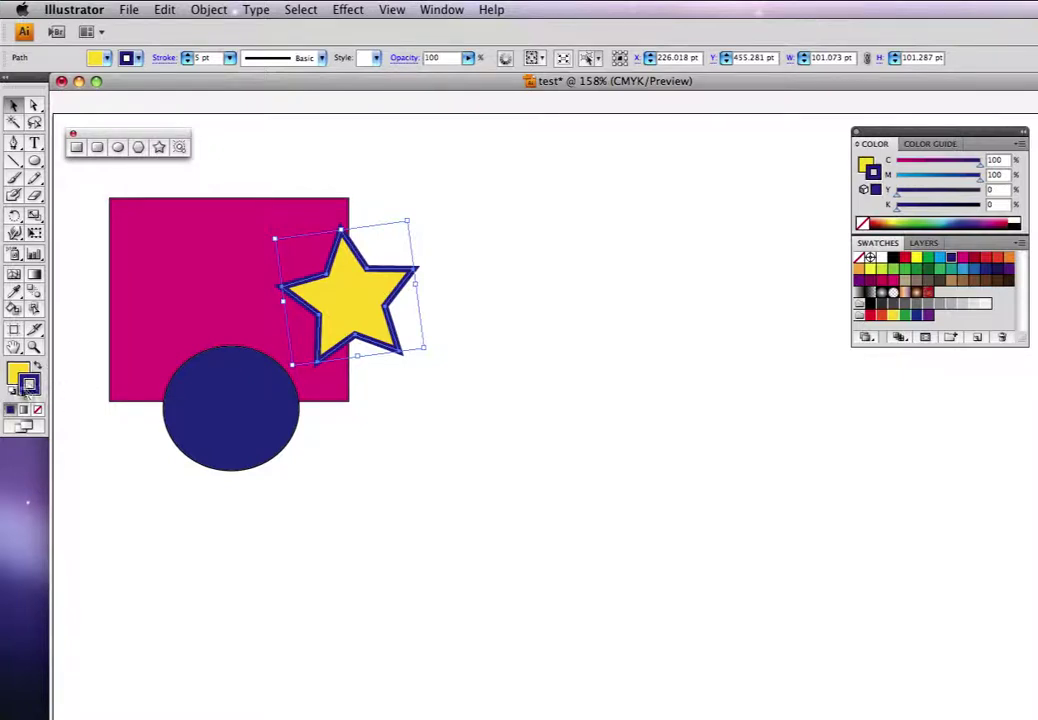
pyautogui.press('x')
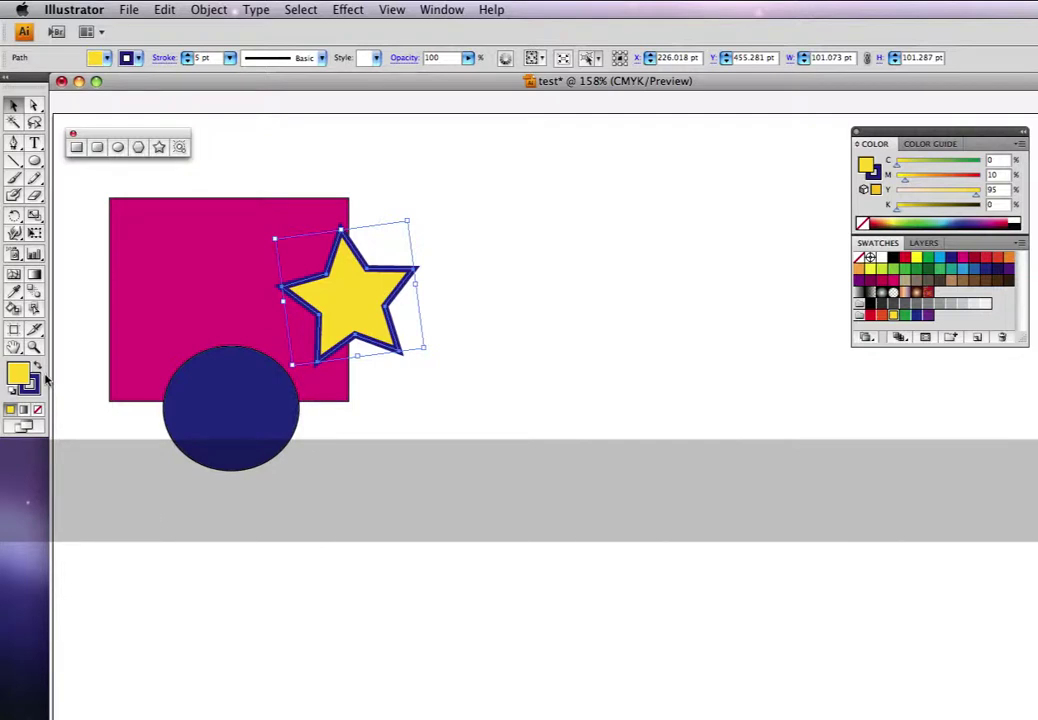
pyautogui.press('x')
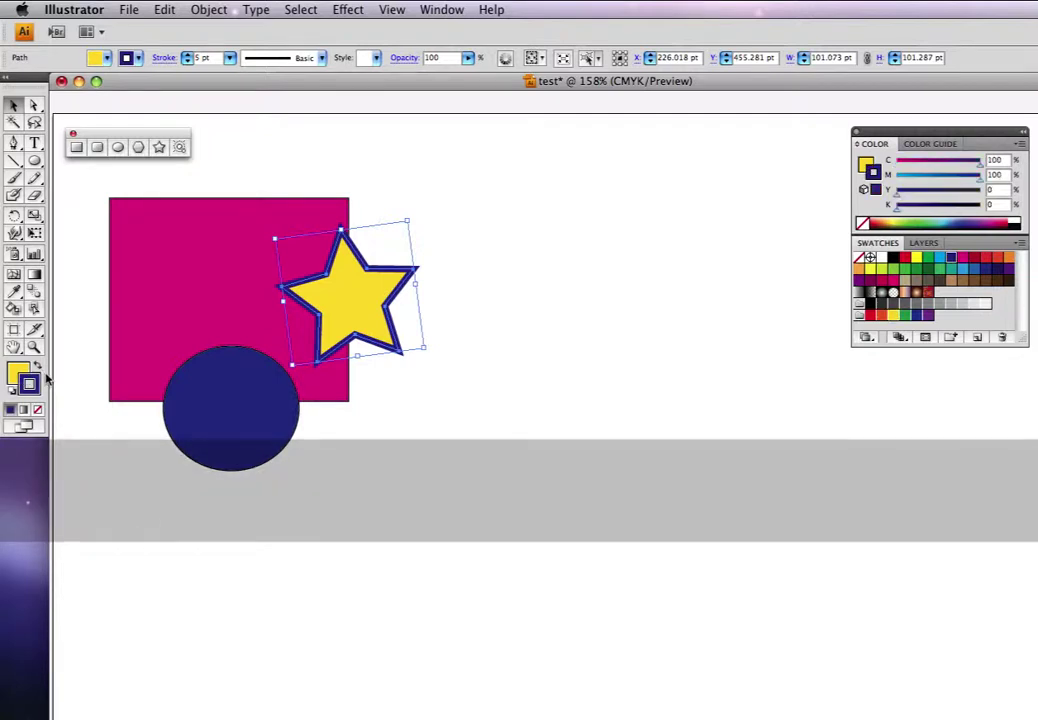
pyautogui.press('x')
pyautogui.press('x')
pyautogui.press('x')
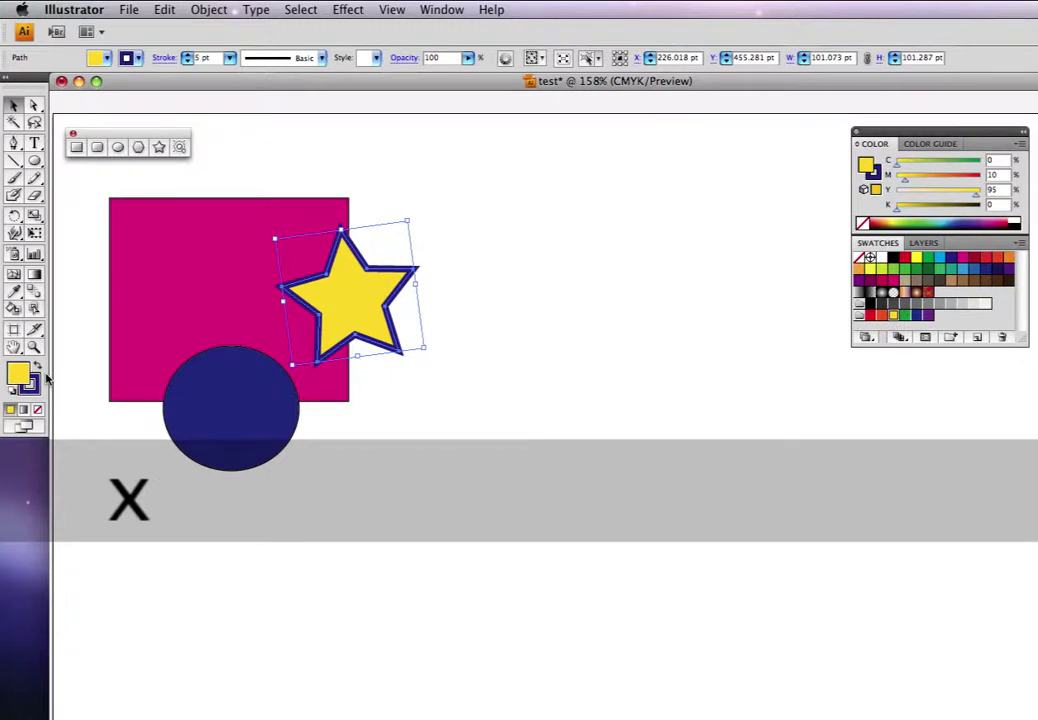
pyautogui.press('x')
pyautogui.press('x')
pyautogui.press('x')
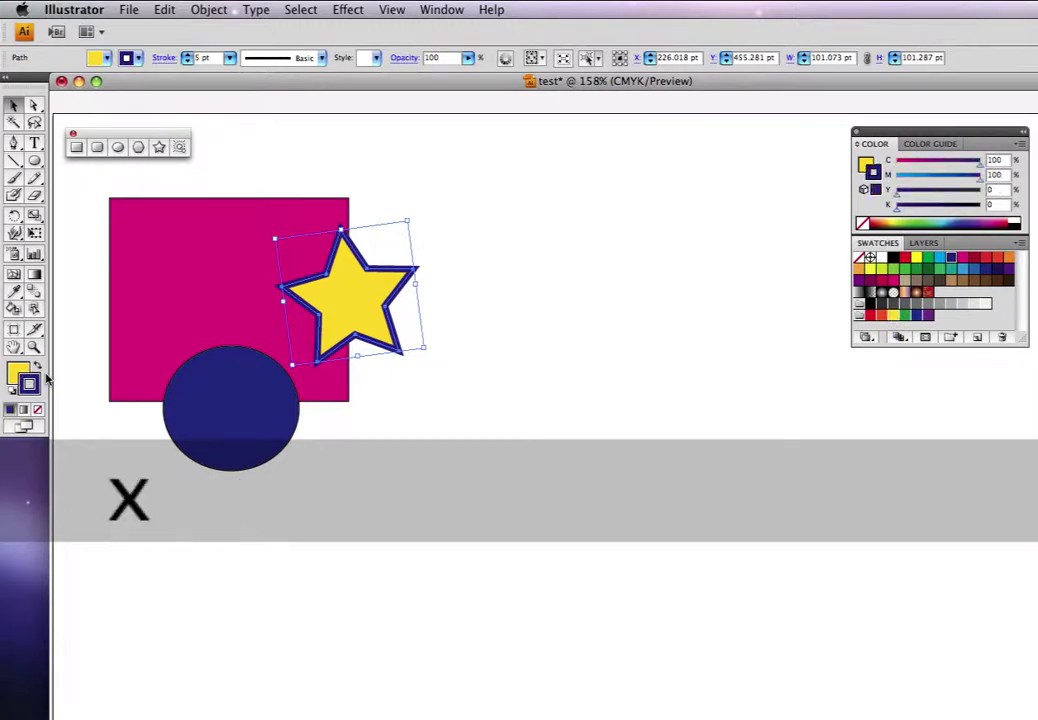
pyautogui.press('x')
pyautogui.press('x')
pyautogui.press('x')
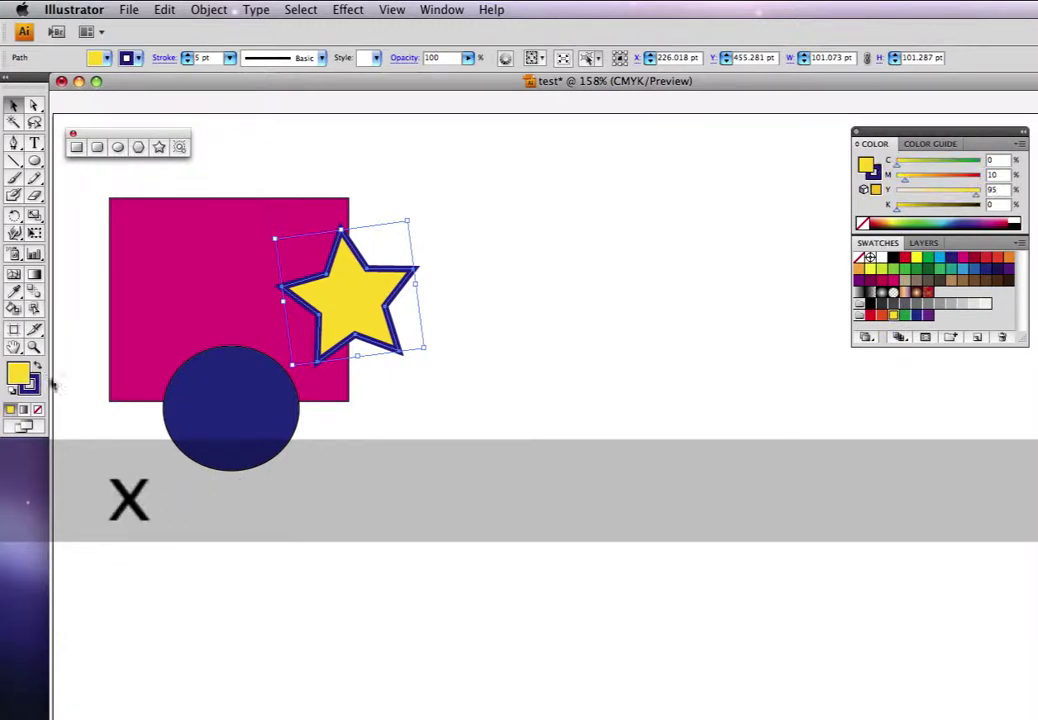
# Colour the circle with a green fill and a red outline
pyautogui.click(233, 427)
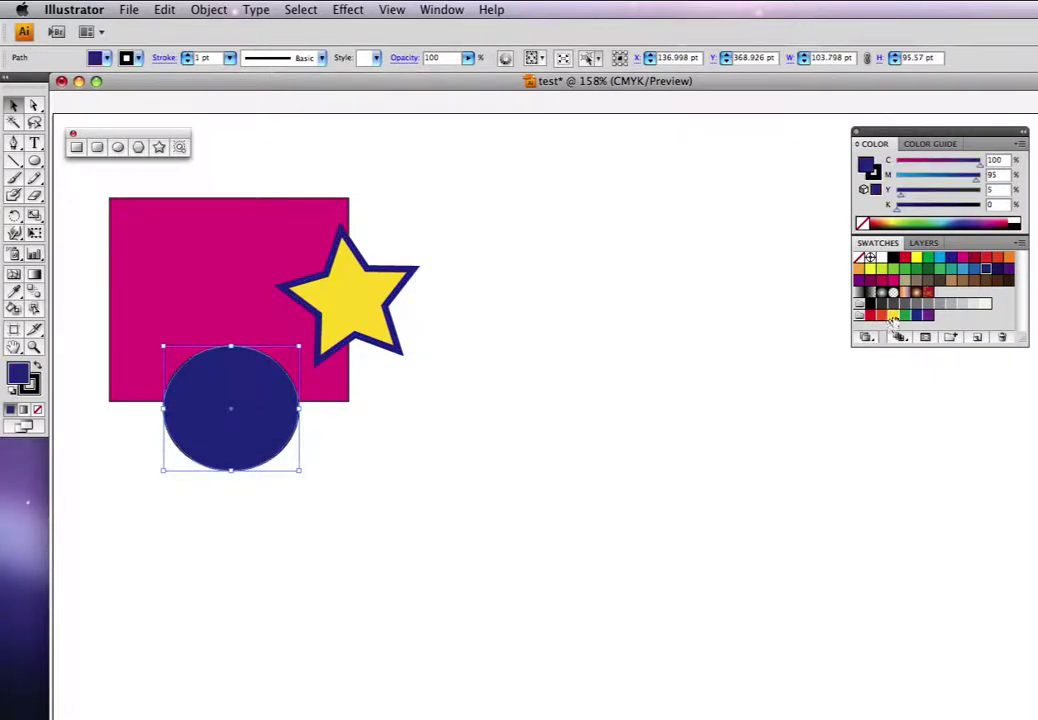
pyautogui.click(905, 315)
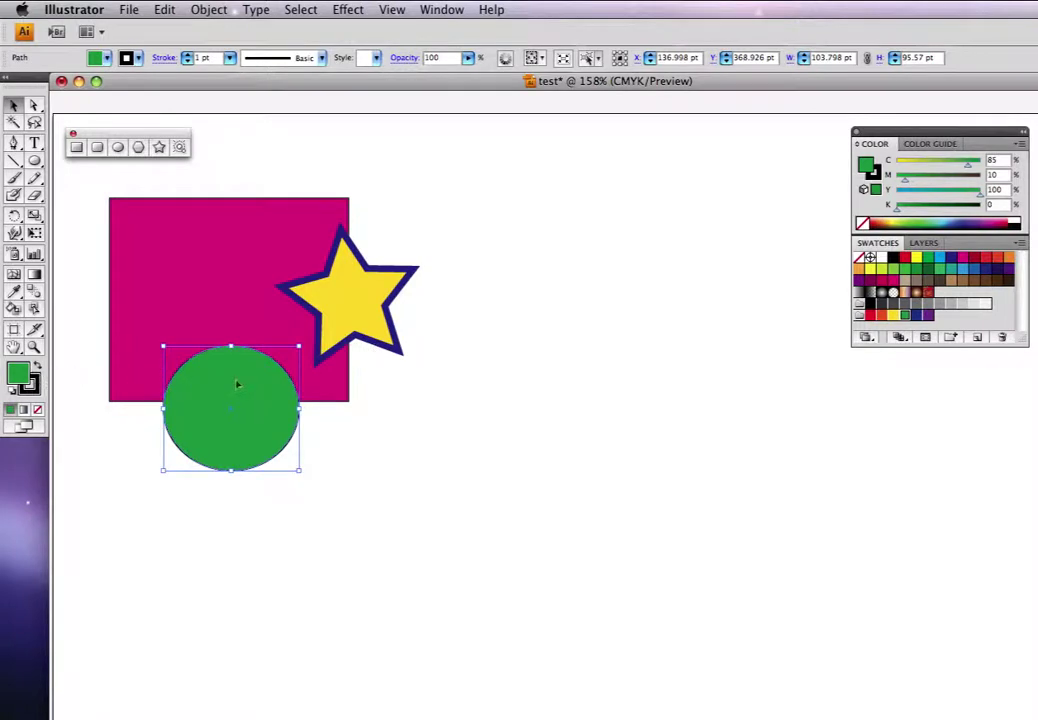
pyautogui.press('x')
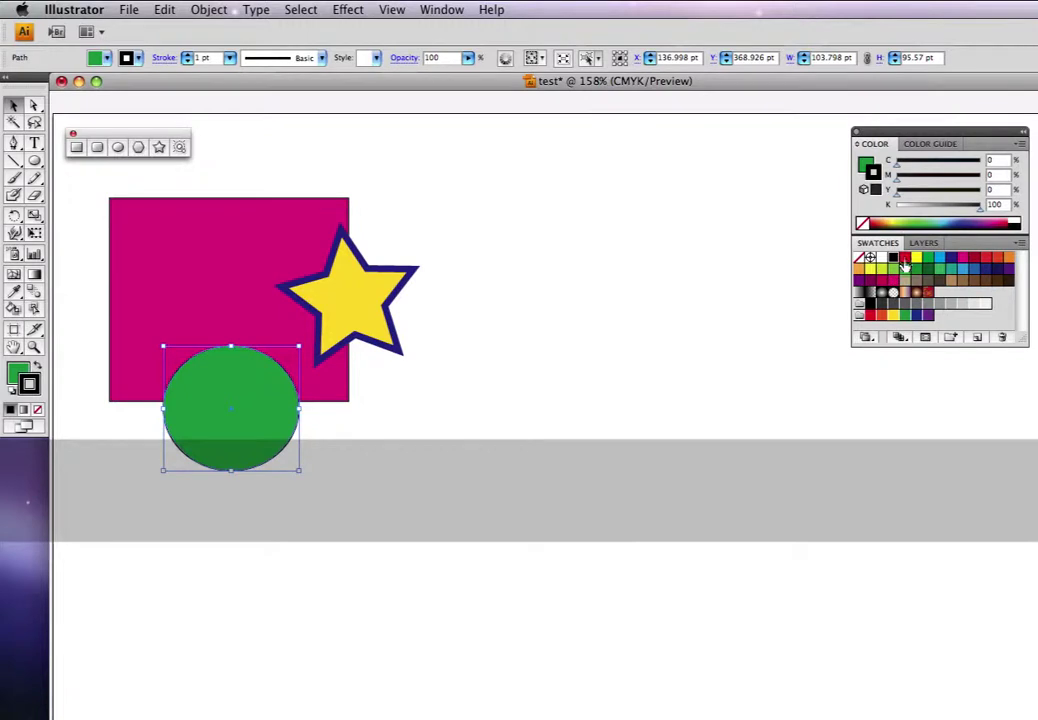
pyautogui.click(905, 259)
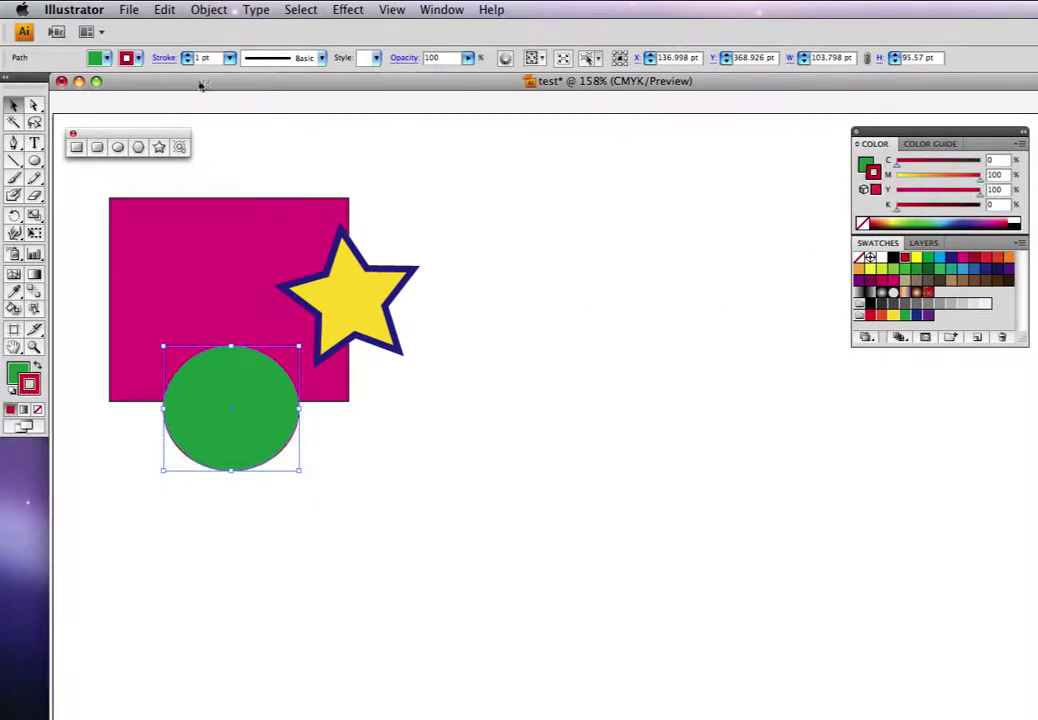
# Thicken the circle's outline to 5 pt and move it just below the rectangle
pyautogui.click(229, 57)
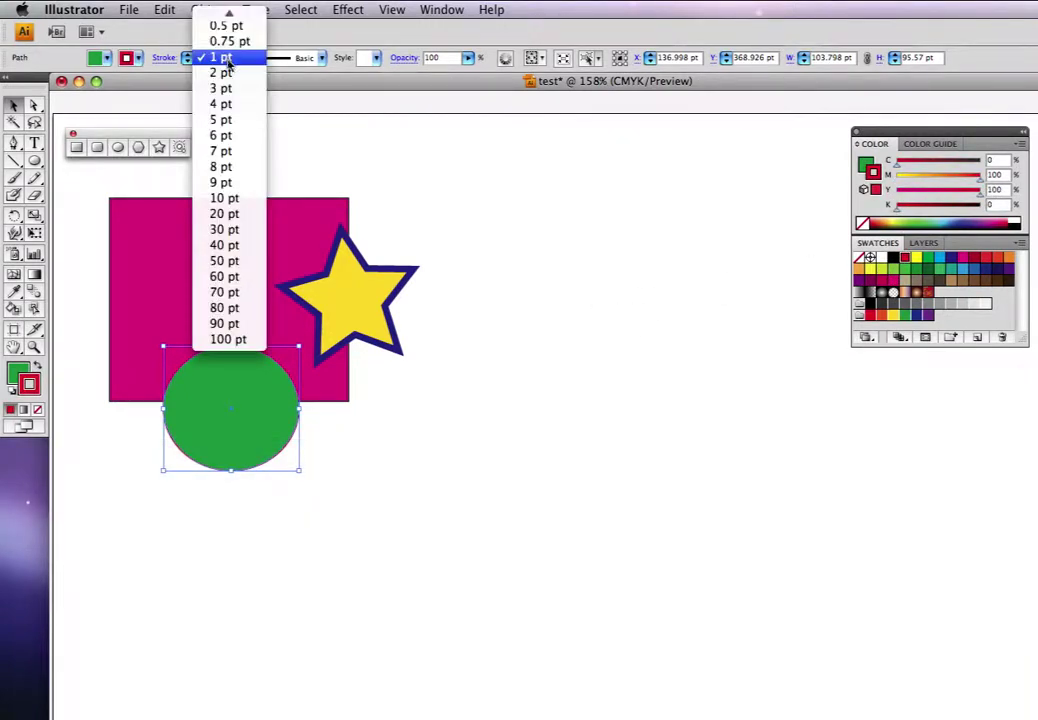
pyautogui.click(224, 121)
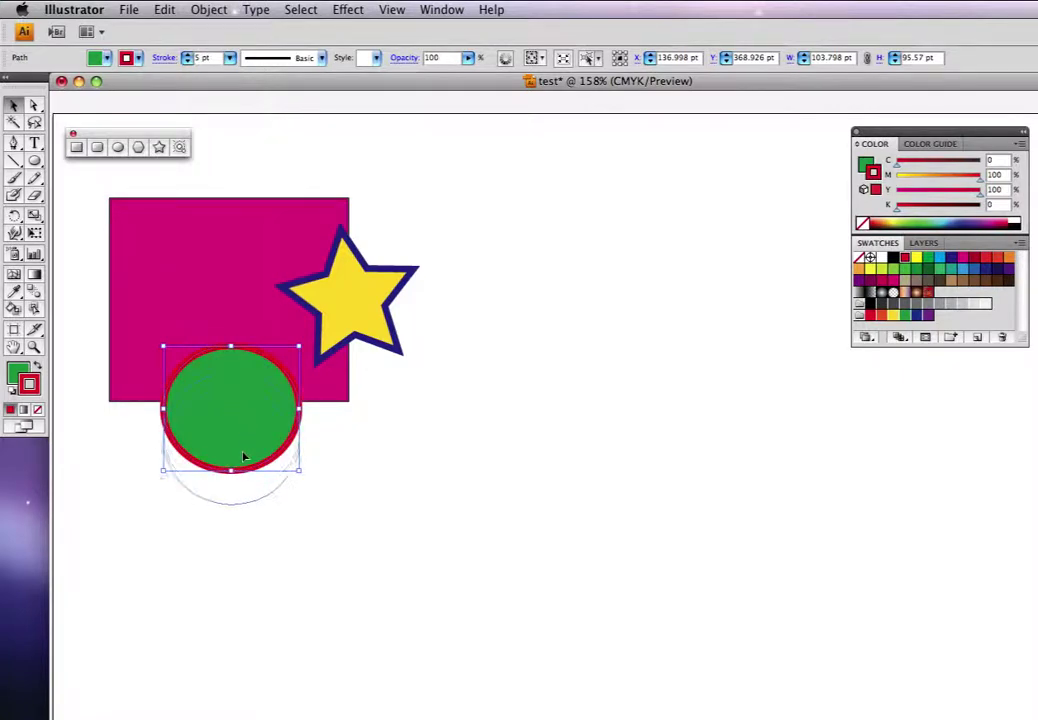
pyautogui.moveTo(218, 490); pyautogui.dragTo(232, 461)
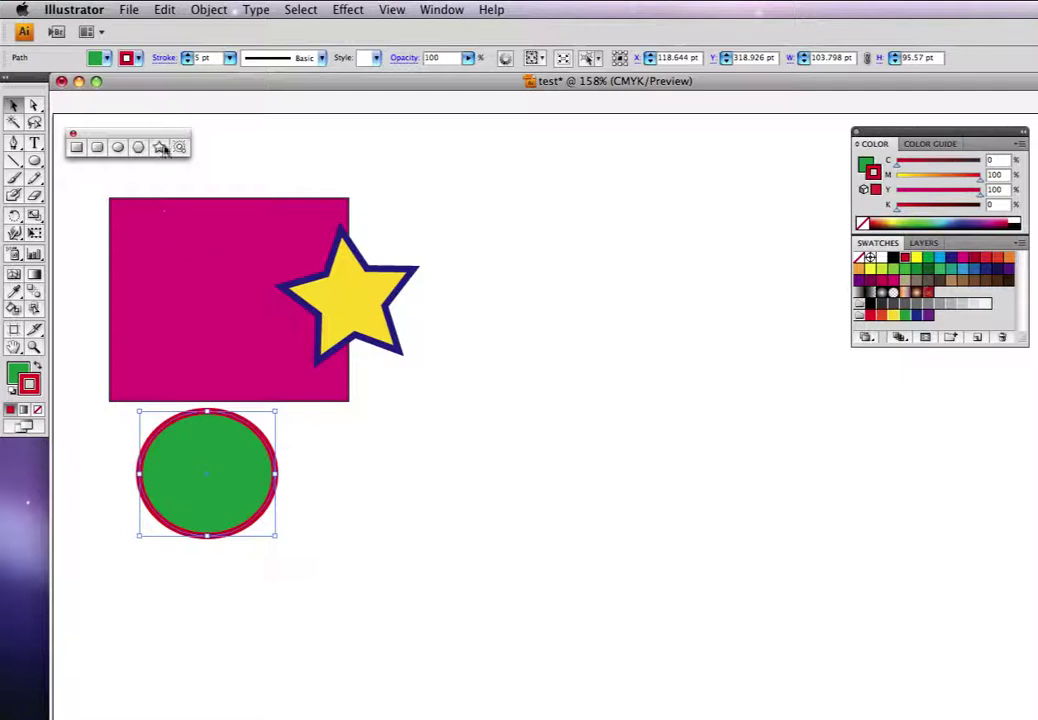
# Shrink the magenta rectangle from its corner and drag the circle and star to overlap it
pyautogui.click(240, 334)
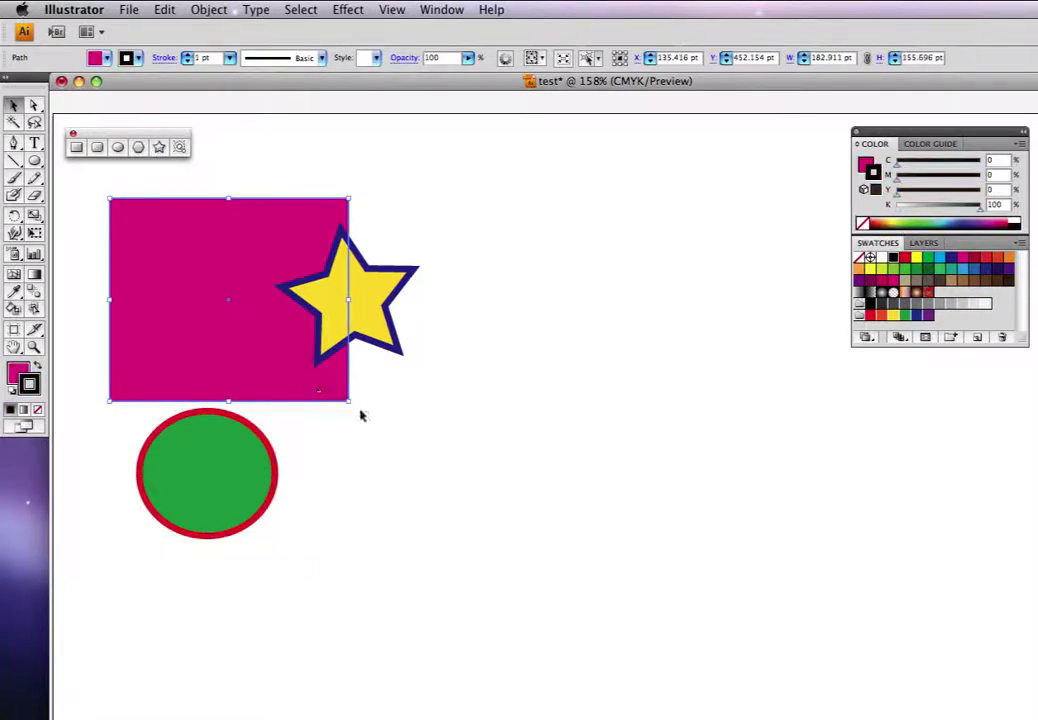
pyautogui.moveTo(350, 401); pyautogui.dragTo(245, 320)
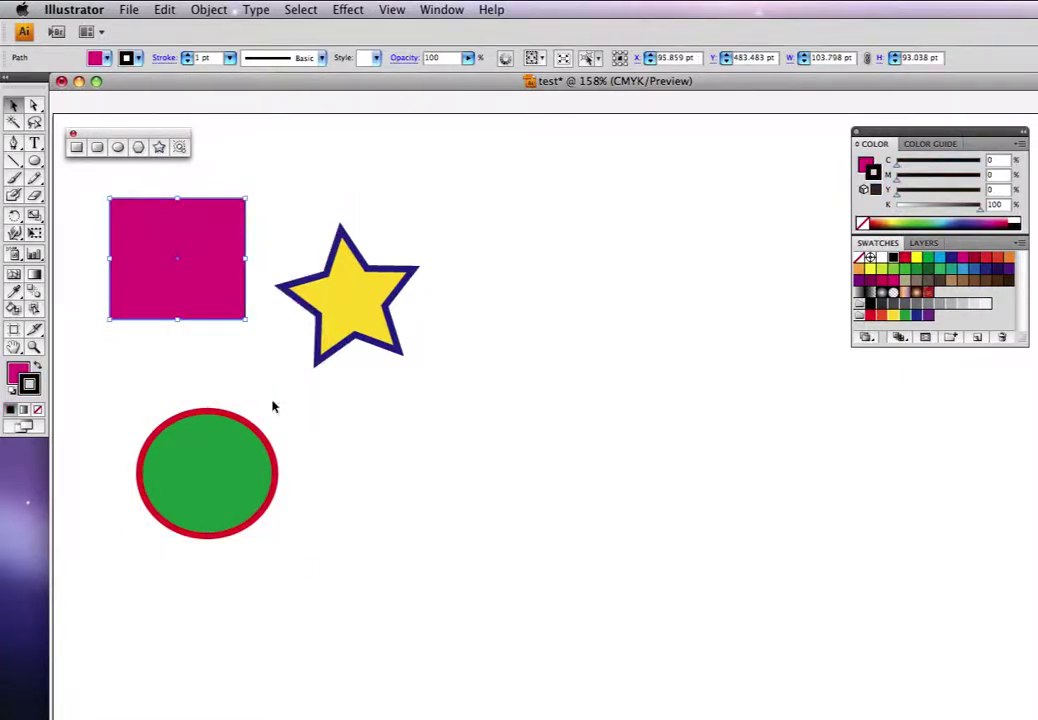
pyautogui.moveTo(227, 452); pyautogui.dragTo(213, 328)
pyautogui.moveTo(368, 309); pyautogui.dragTo(281, 280)
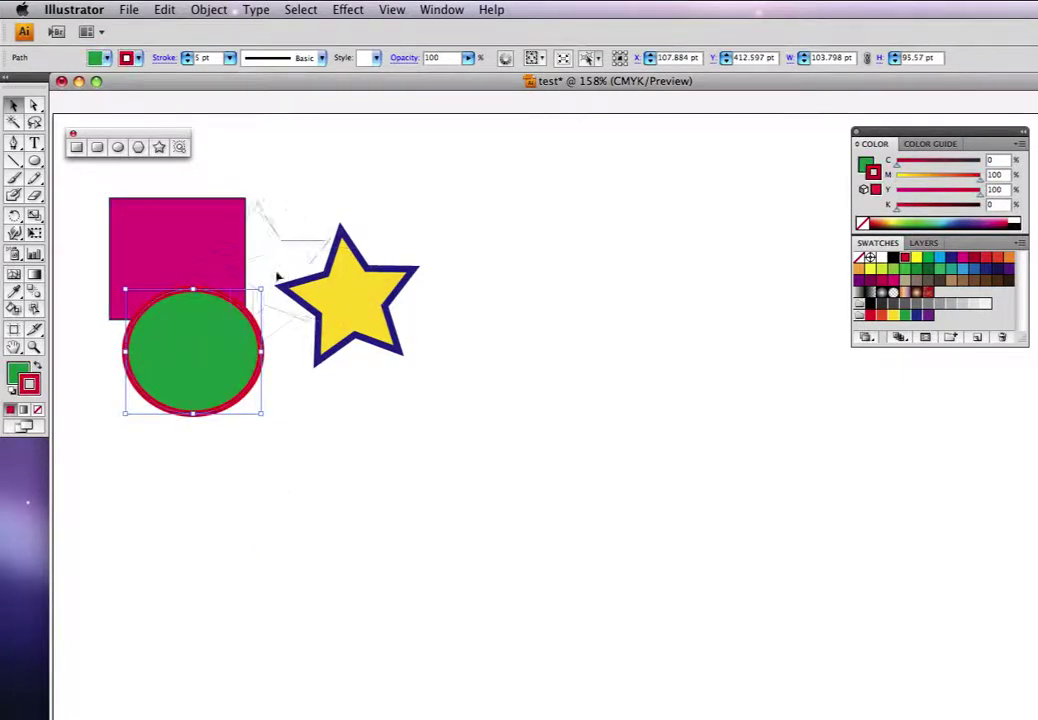
pyautogui.click(433, 307)
pyautogui.moveTo(229, 352)
pyautogui.mouseDown()
pyautogui.moveTo(322, 378)
pyautogui.moveTo(340, 338)
pyautogui.mouseUp()
# Reposition the star at the rectangle's lower left with the green circle overlapping it
pyautogui.click(265, 247)
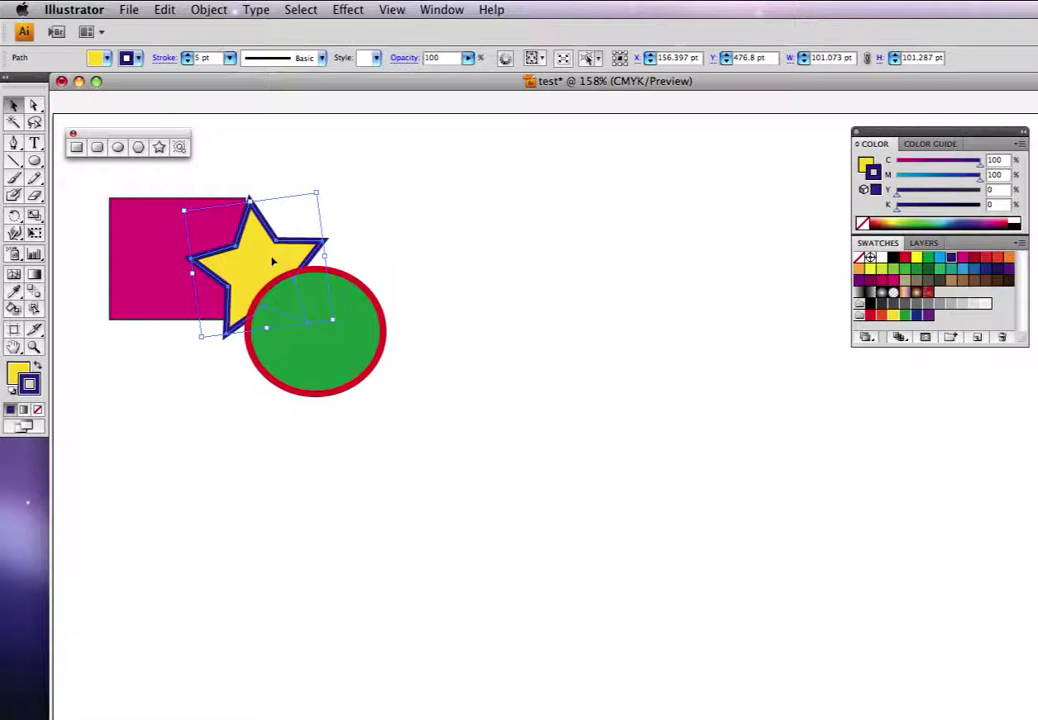
pyautogui.click(186, 376)
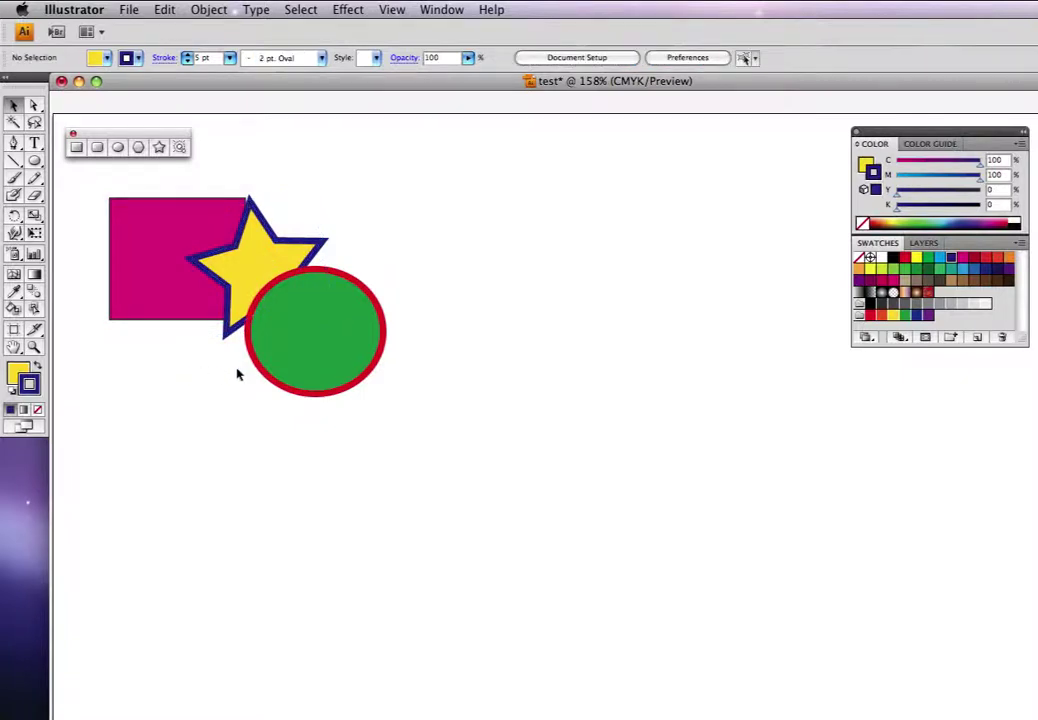
pyautogui.click(156, 236)
pyautogui.click(391, 254)
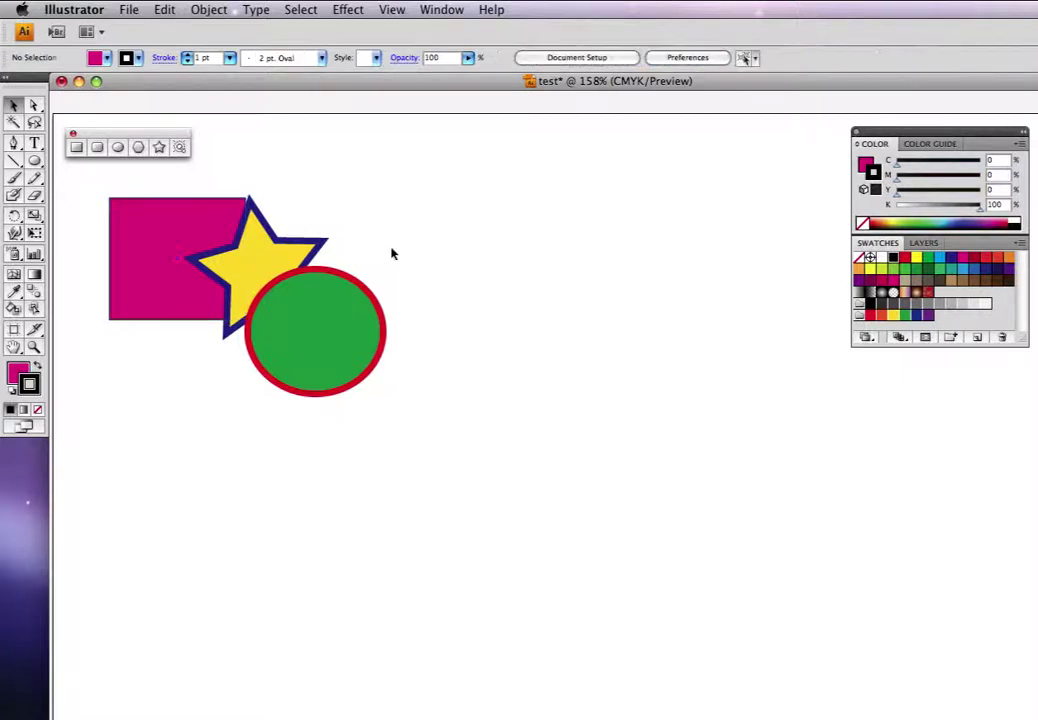
pyautogui.moveTo(260, 256); pyautogui.dragTo(150, 311)
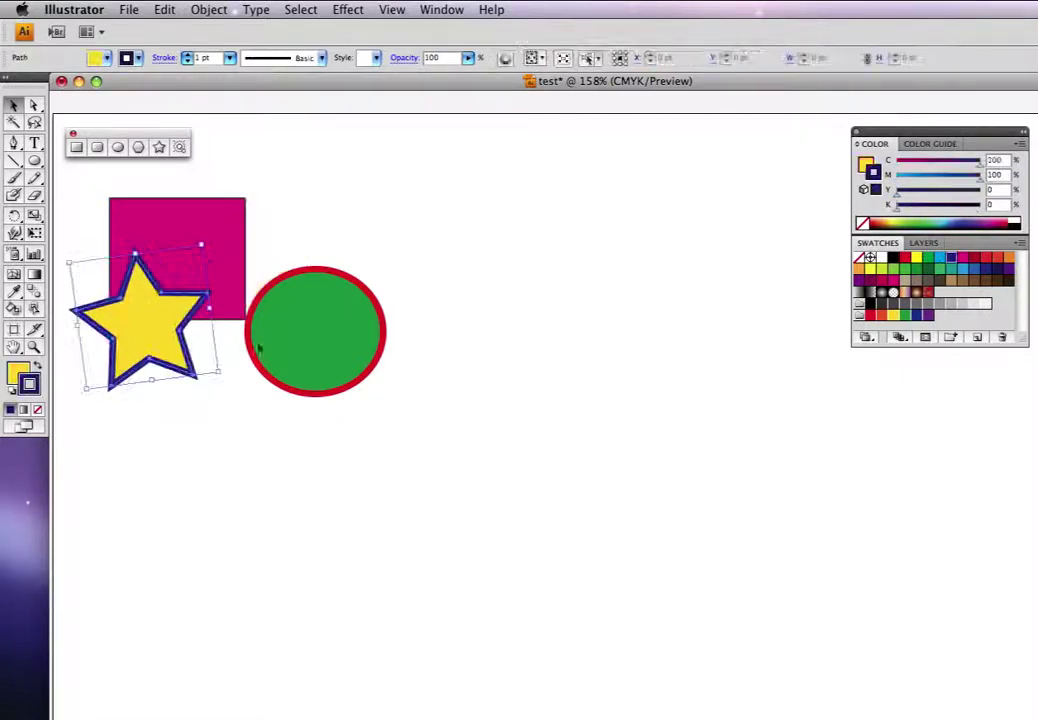
pyautogui.moveTo(343, 343)
pyautogui.mouseDown()
pyautogui.moveTo(206, 399)
pyautogui.moveTo(243, 345)
pyautogui.moveTo(238, 367)
pyautogui.mouseUp()
pyautogui.click(382, 389)
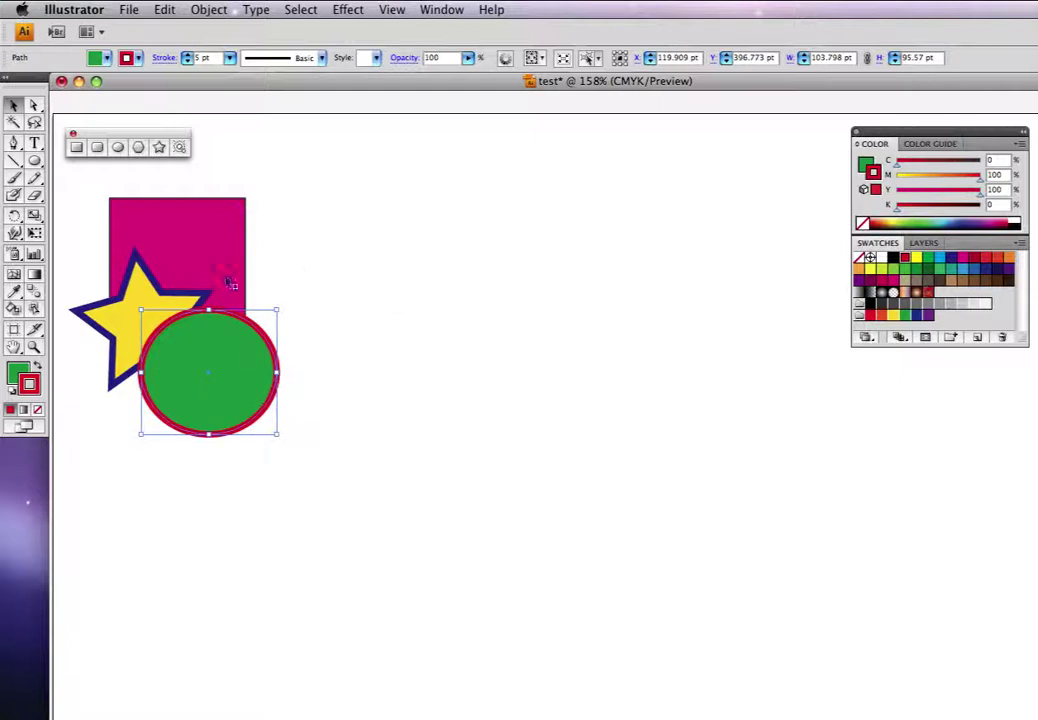
# Bring the yellow star to front, place it over the circle's lower right, and nudge the rectangle down
pyautogui.click(289, 262)
pyautogui.click(185, 331)
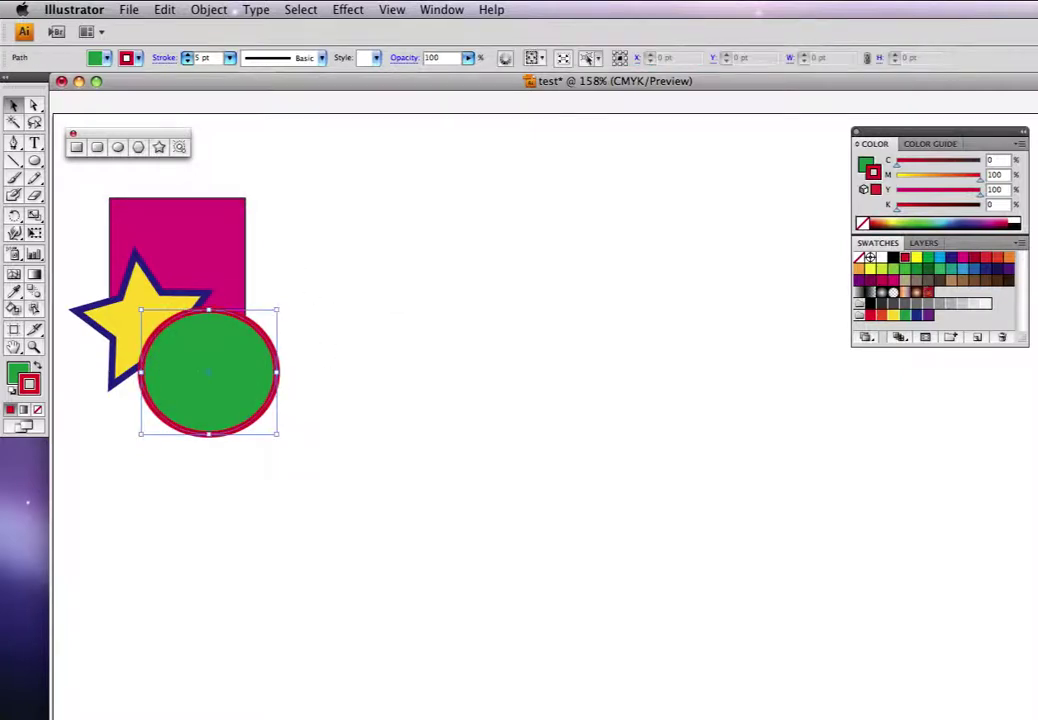
pyautogui.click(131, 305)
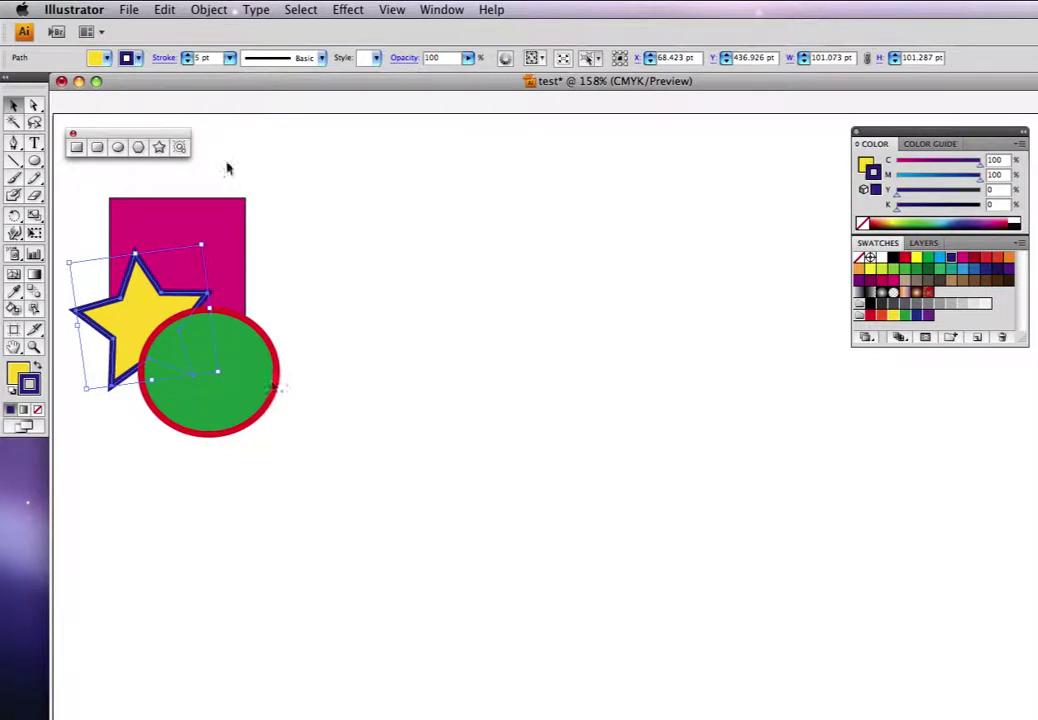
pyautogui.click(210, 9)
pyautogui.click(167, 172)
pyautogui.click(210, 9)
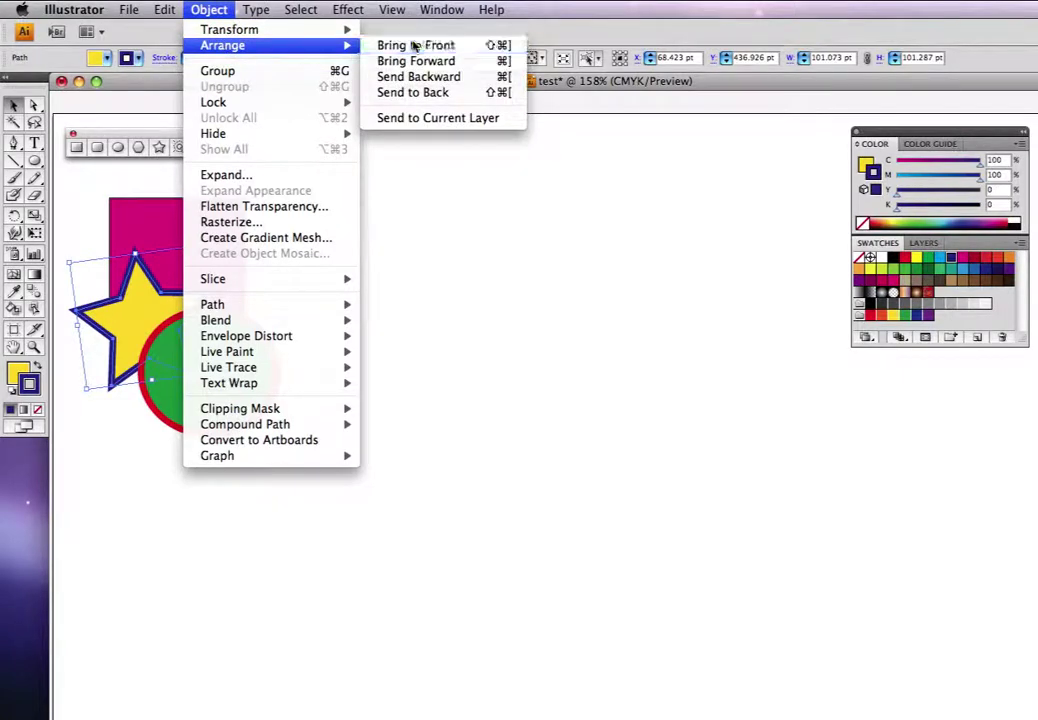
pyautogui.click(414, 45)
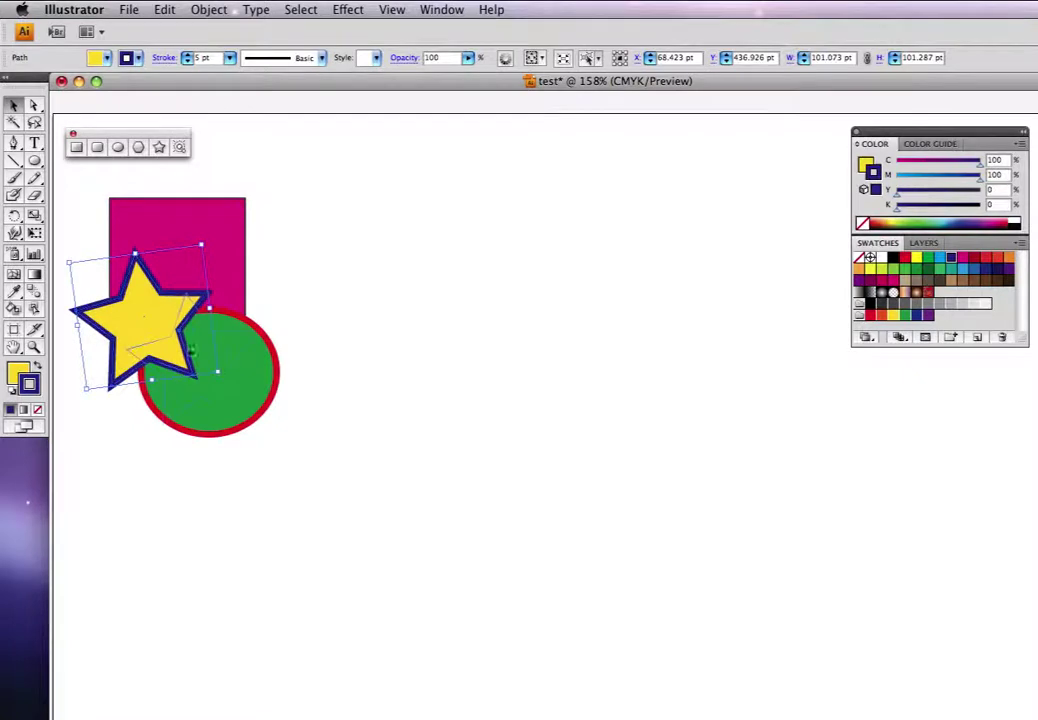
pyautogui.moveTo(168, 311); pyautogui.dragTo(278, 391)
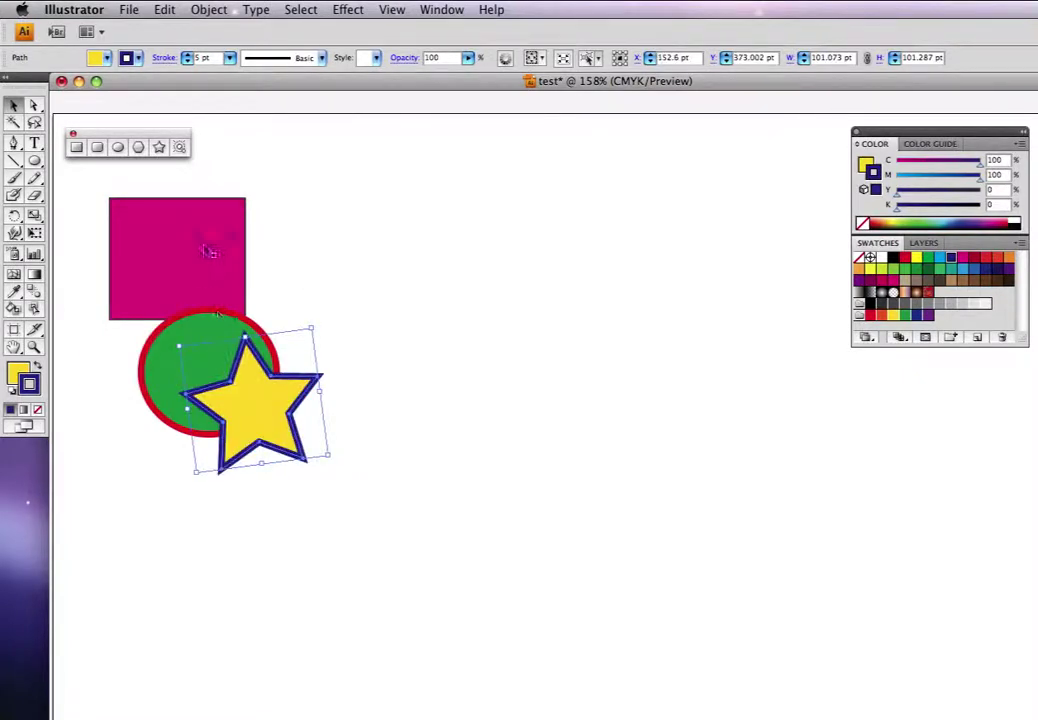
pyautogui.moveTo(209, 251); pyautogui.dragTo(219, 286)
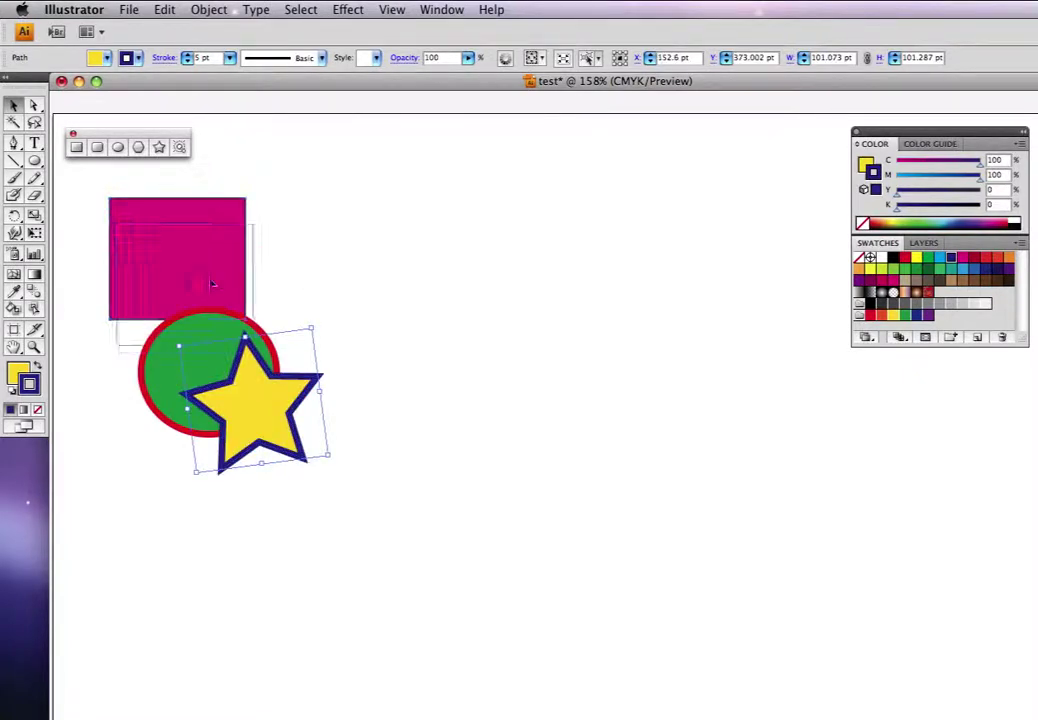
# Send the star to back, then move the green circle up-right and the square down
pyautogui.click(273, 415)
pyautogui.click(210, 10)
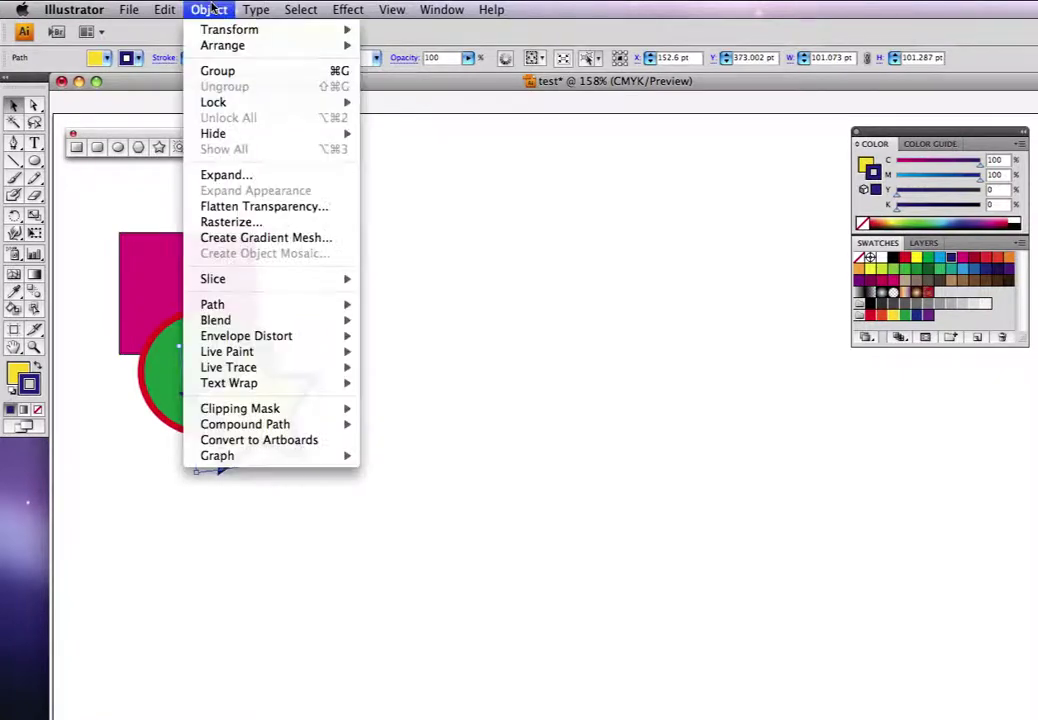
pyautogui.moveTo(222, 45)
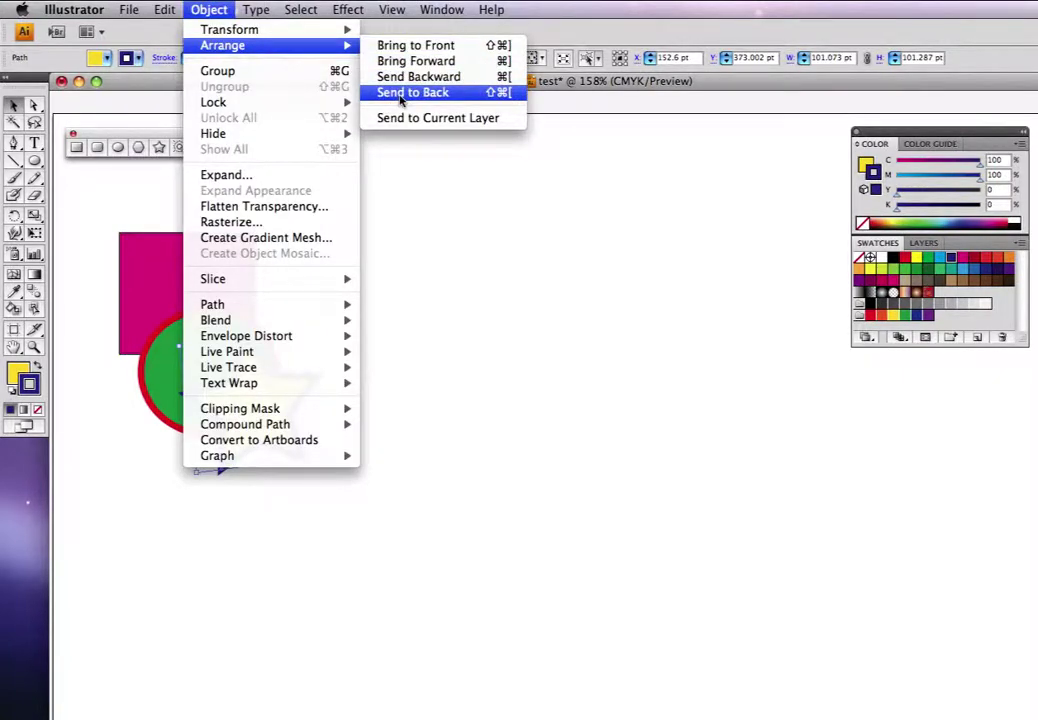
pyautogui.click(400, 93)
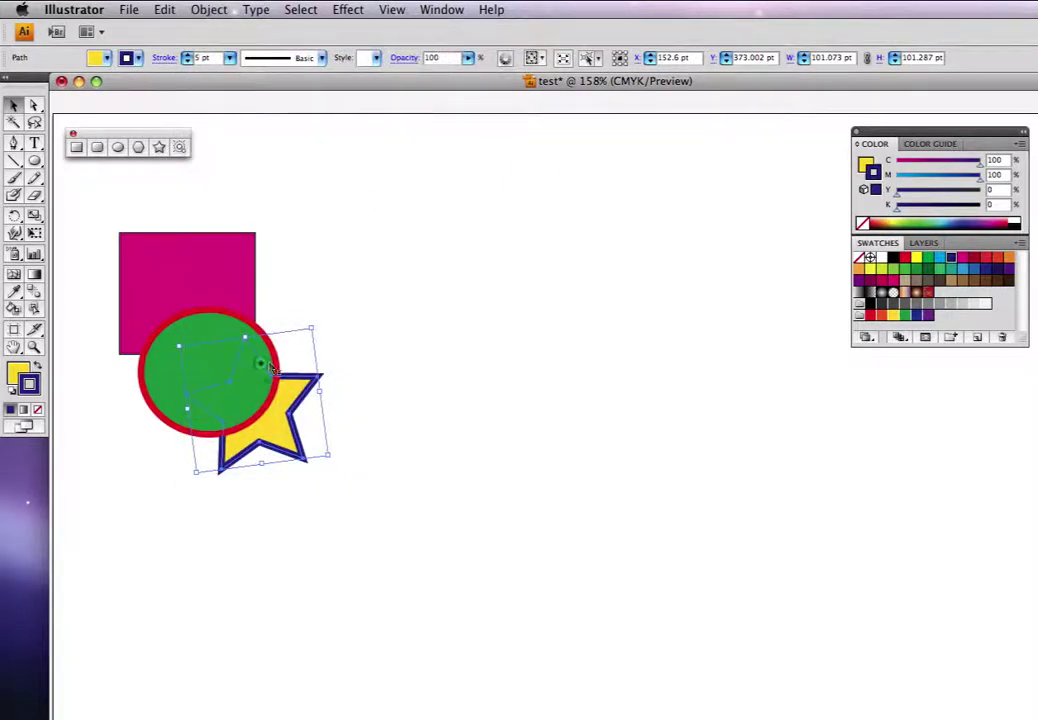
pyautogui.click(354, 346)
pyautogui.moveTo(232, 343); pyautogui.dragTo(331, 318)
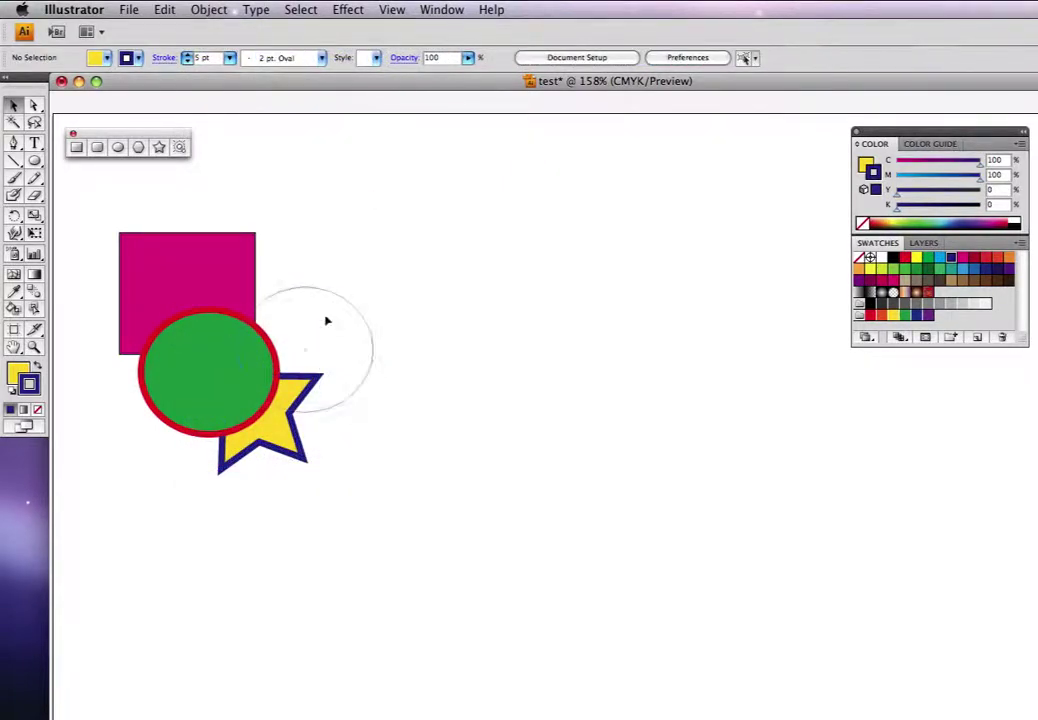
pyautogui.moveTo(208, 274); pyautogui.dragTo(214, 343)
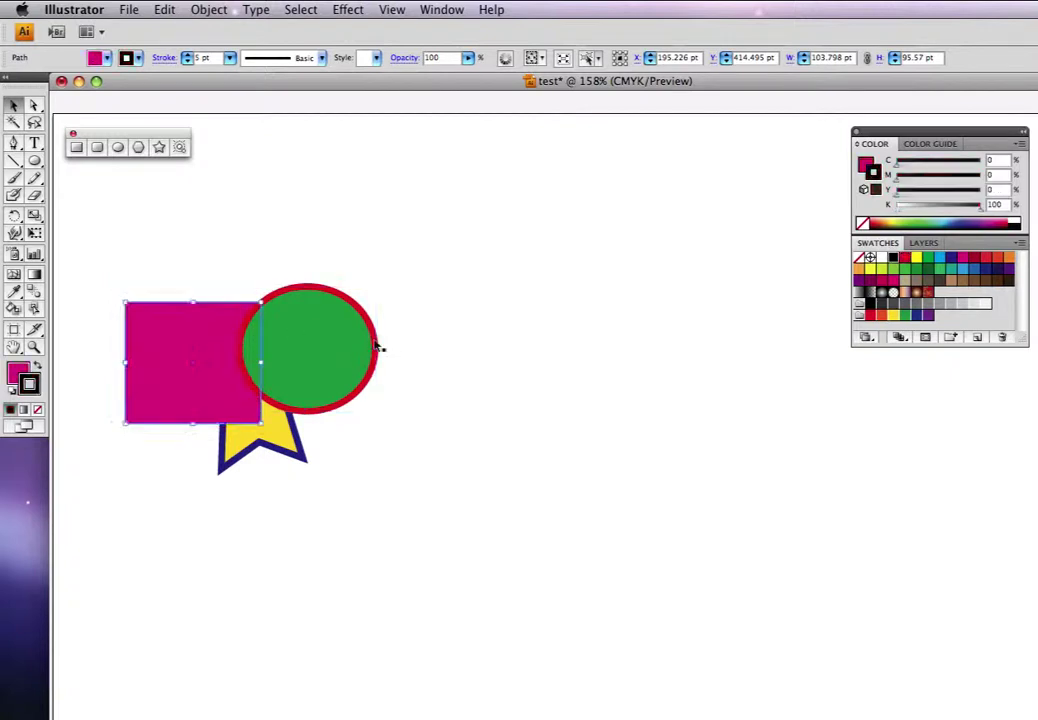
pyautogui.click(452, 370)
# Bring the star to front and position it over the circle, now raised above the square
pyautogui.click(290, 437)
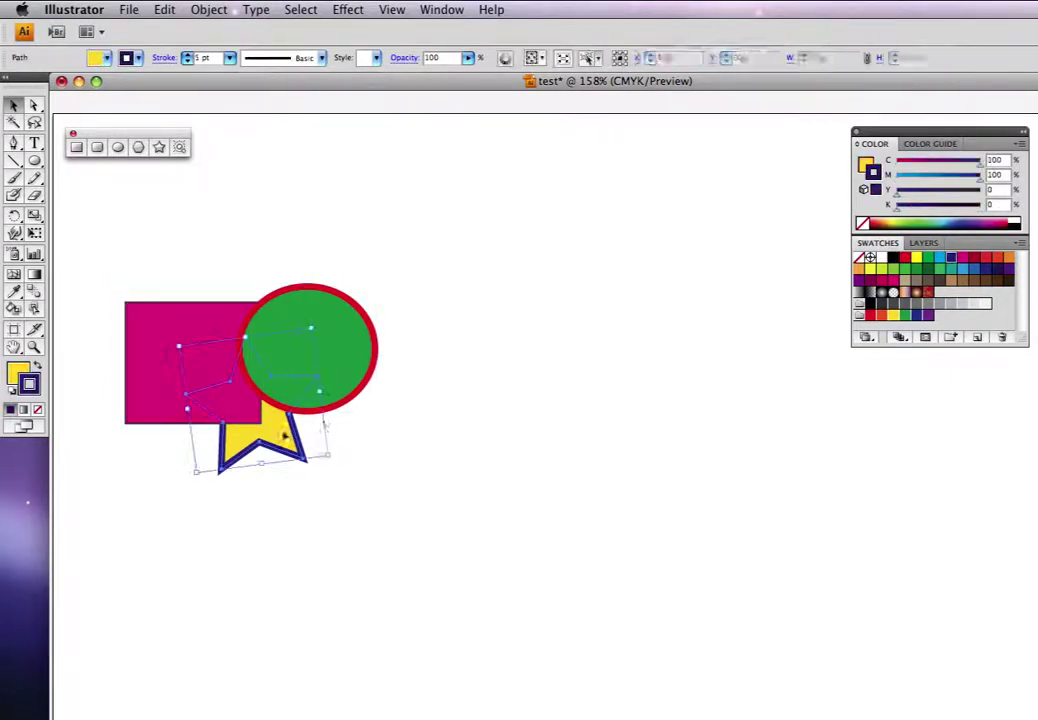
pyautogui.click(207, 9)
pyautogui.moveTo(222, 45)
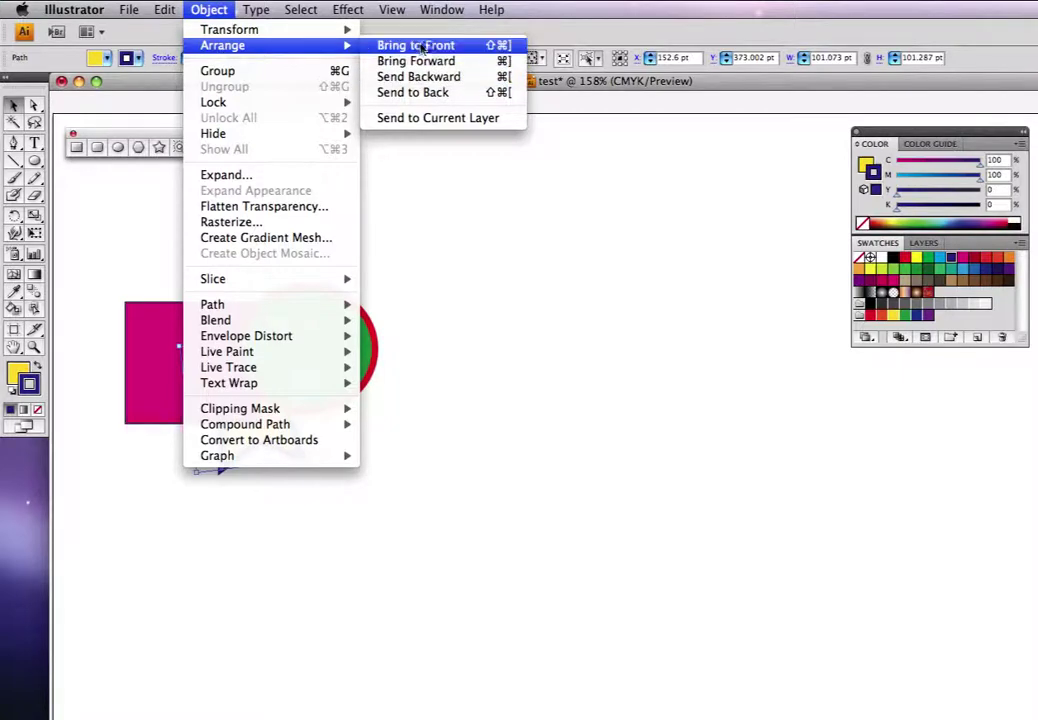
pyautogui.click(422, 46)
pyautogui.moveTo(213, 322)
pyautogui.mouseDown()
pyautogui.moveTo(232, 395)
pyautogui.moveTo(162, 392)
pyautogui.mouseUp()
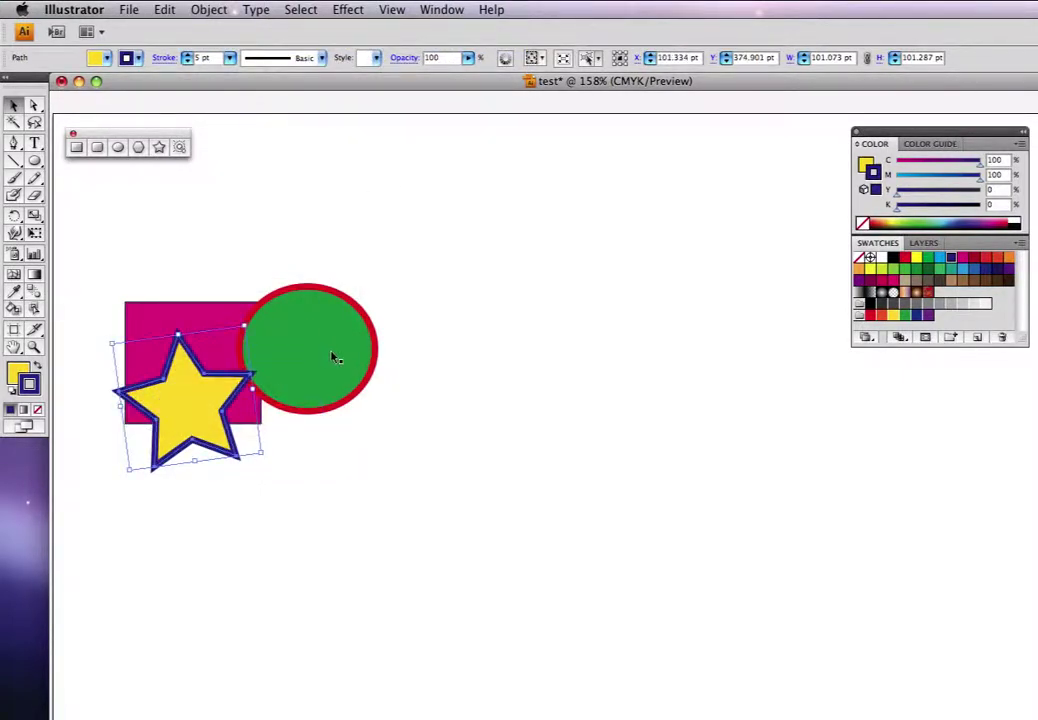
pyautogui.moveTo(335, 358); pyautogui.dragTo(231, 318)
pyautogui.click(300, 330)
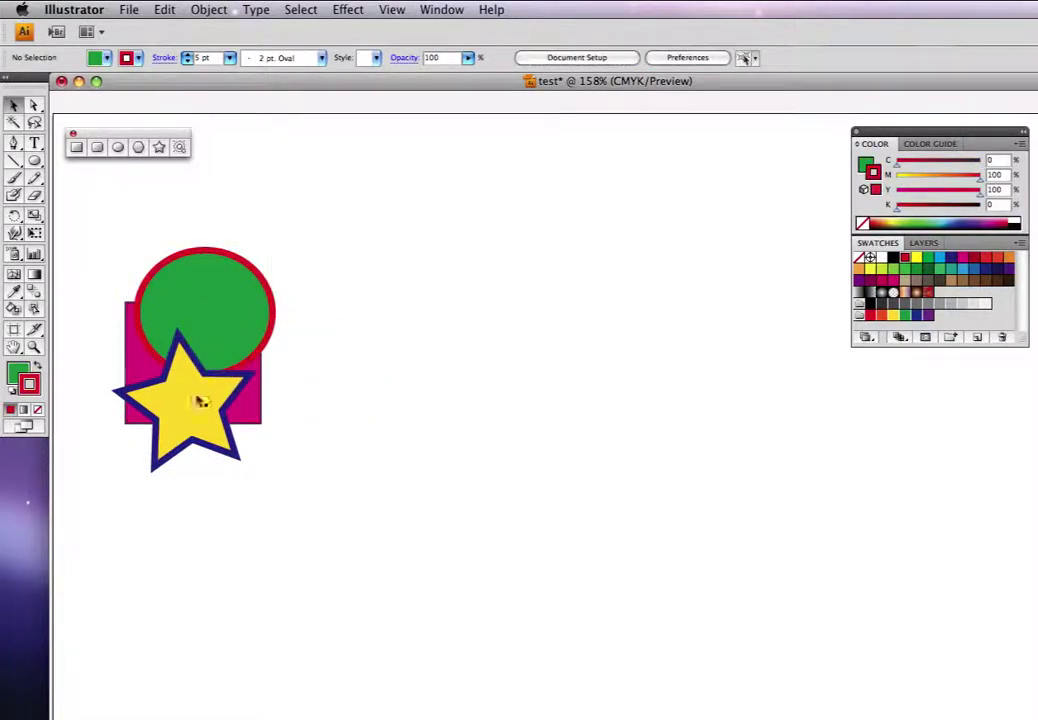
pyautogui.moveTo(200, 400); pyautogui.dragTo(254, 381)
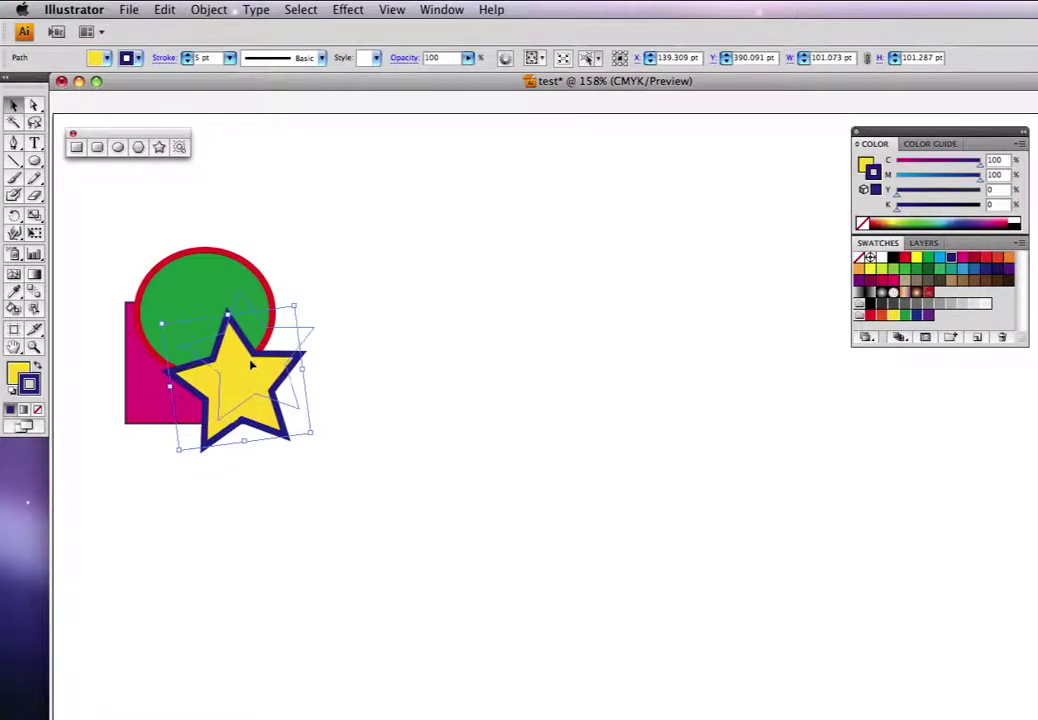
pyautogui.moveTo(228, 345); pyautogui.dragTo(241, 318)
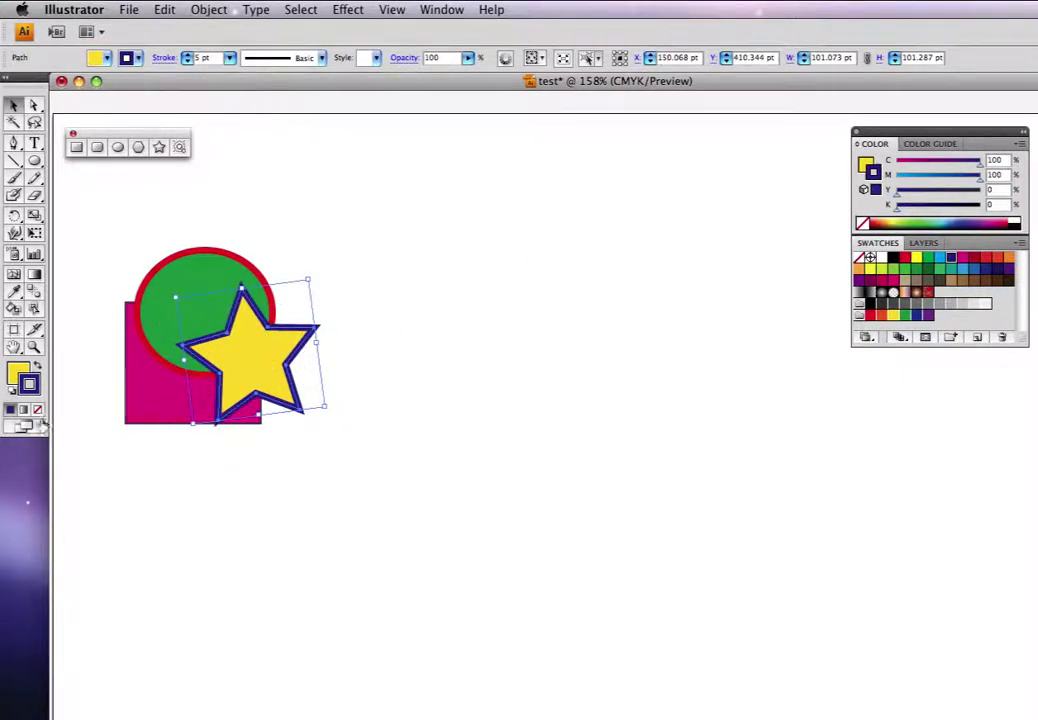